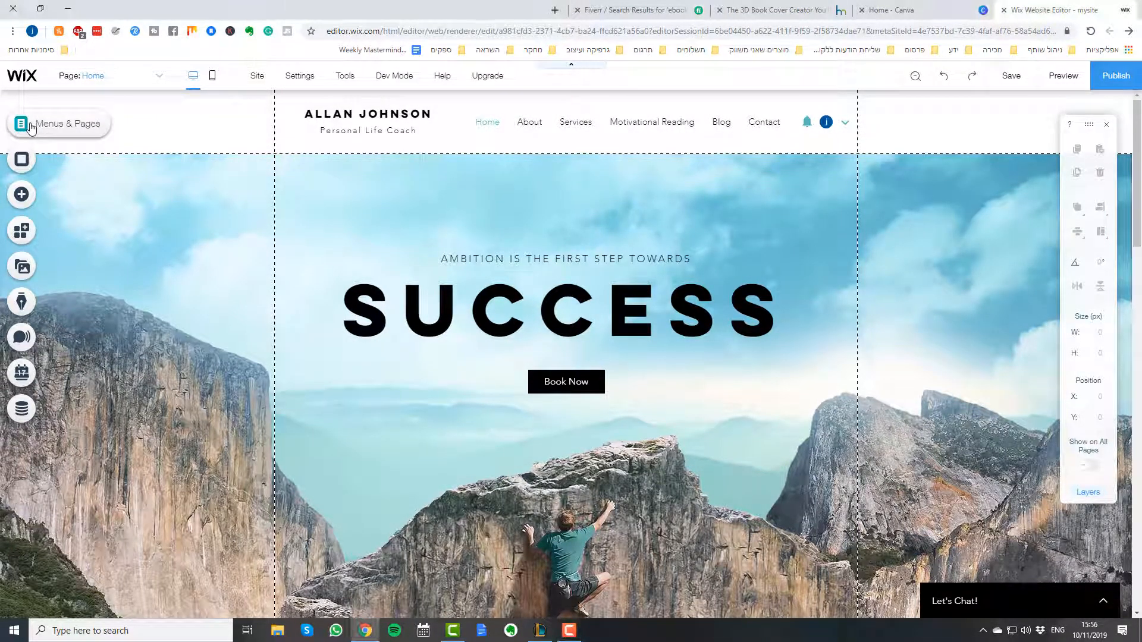
# - Add a new page named "Landing page" to the site menu
pyautogui.click(31, 127)
pyautogui.click(215, 460)
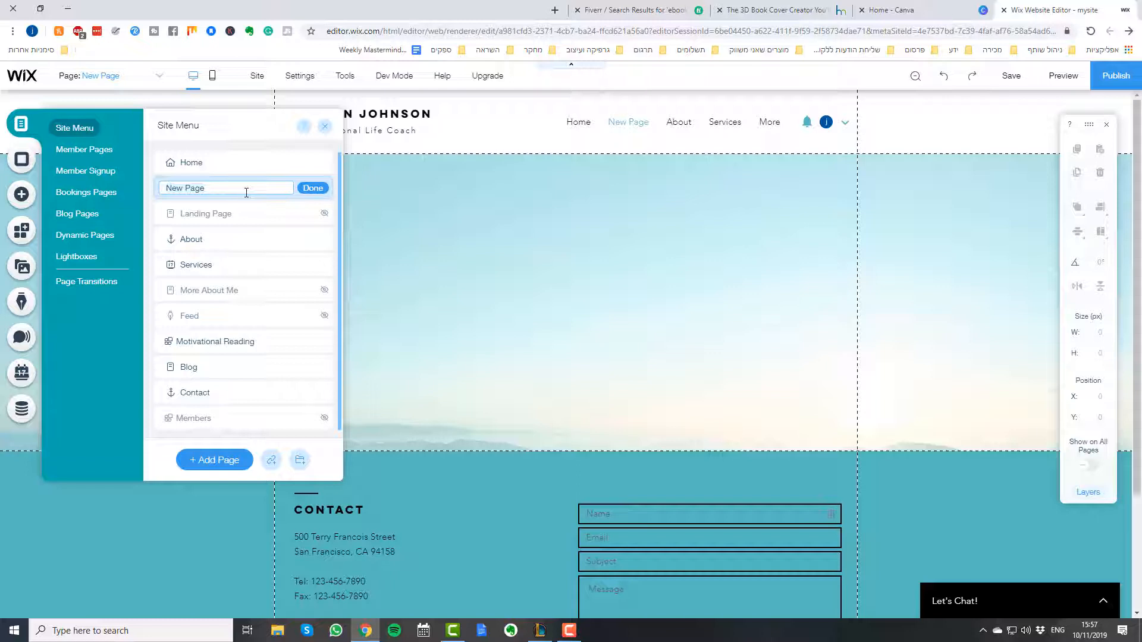
pyautogui.write('Landing page')
pyautogui.click(301, 189)
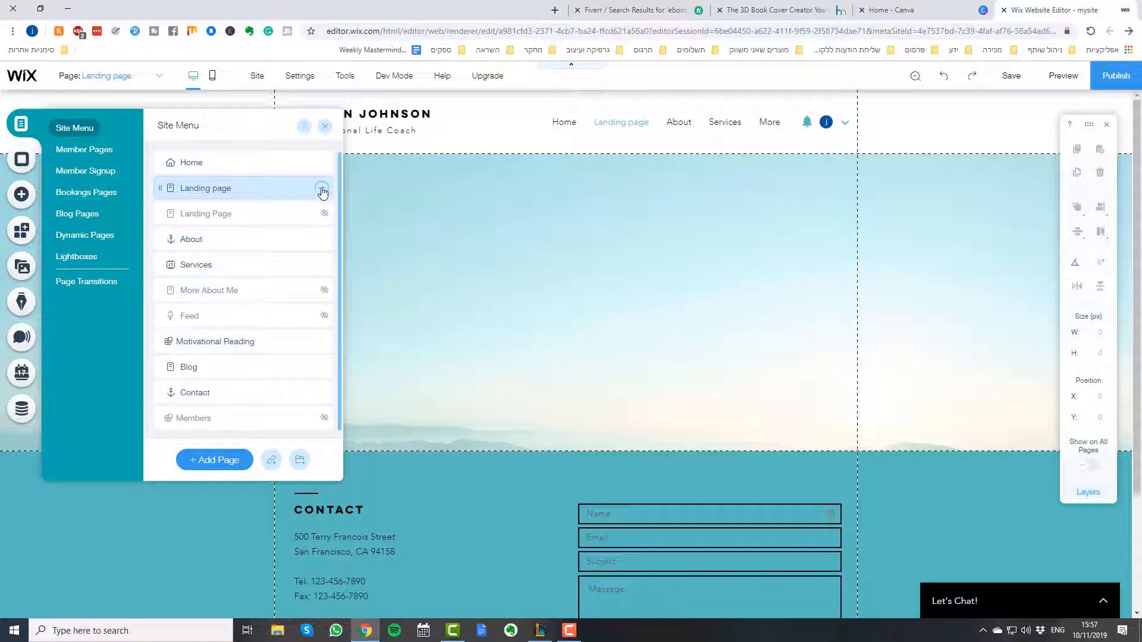
# - Set the new Landing page's layout to No Header & Footer in its page settings
pyautogui.click(323, 191)
pyautogui.click(370, 188)
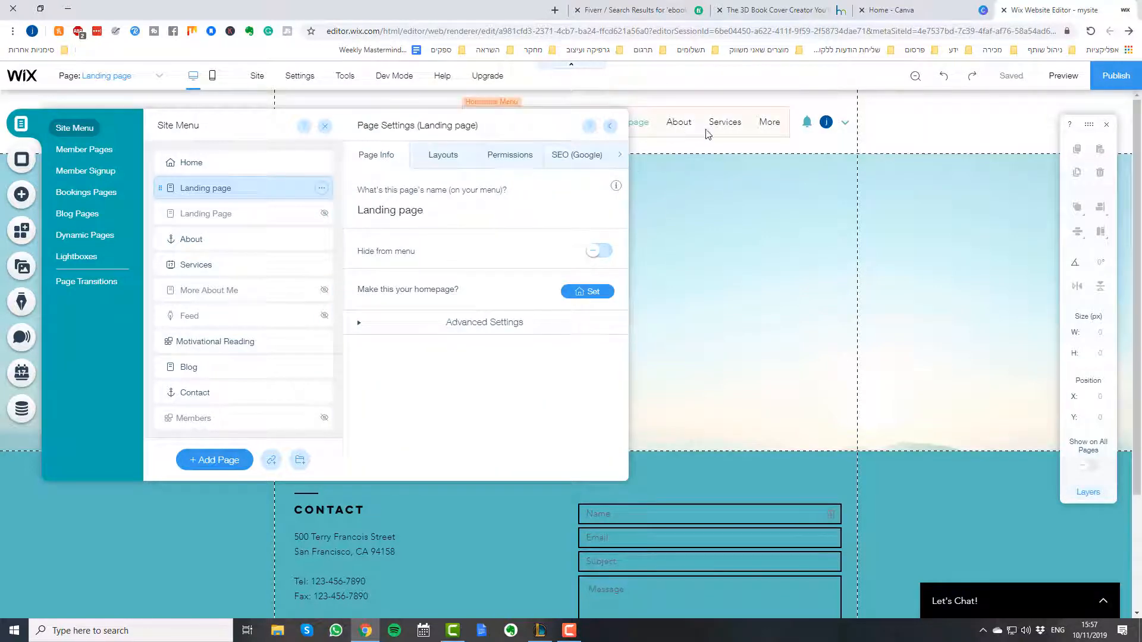
pyautogui.click(592, 256)
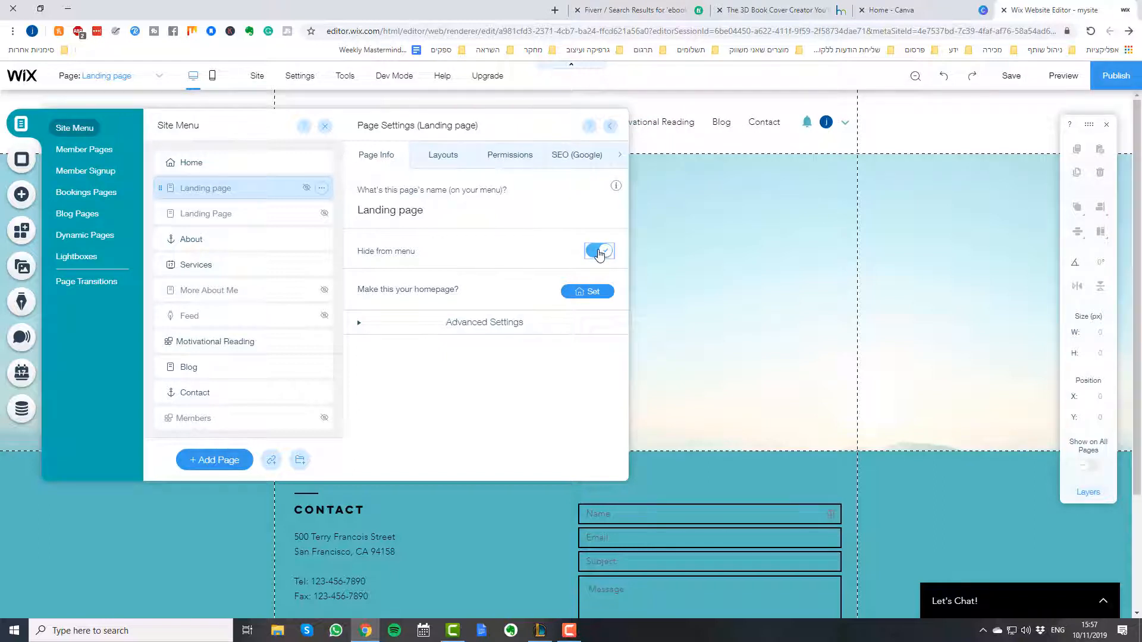
pyautogui.click(599, 254)
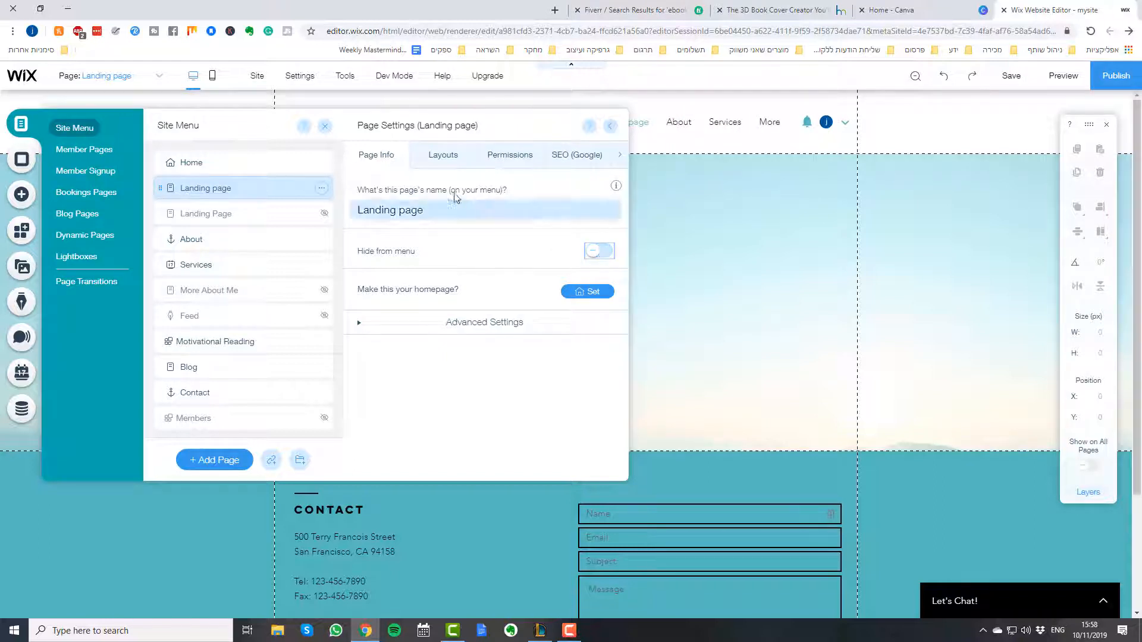
pyautogui.click(449, 163)
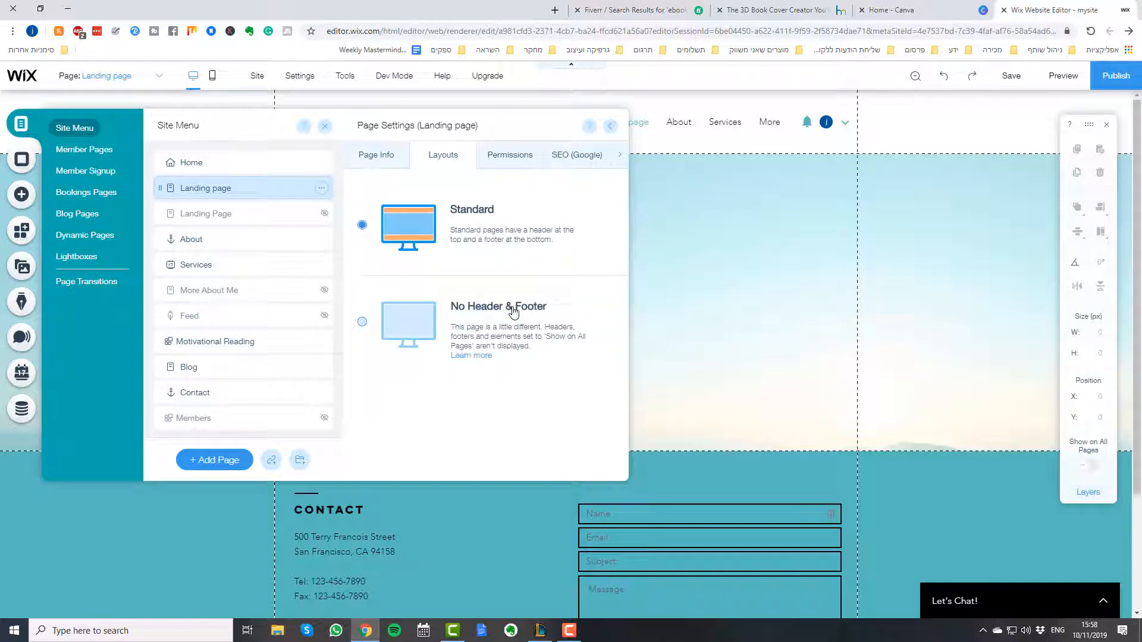
pyautogui.click(362, 322)
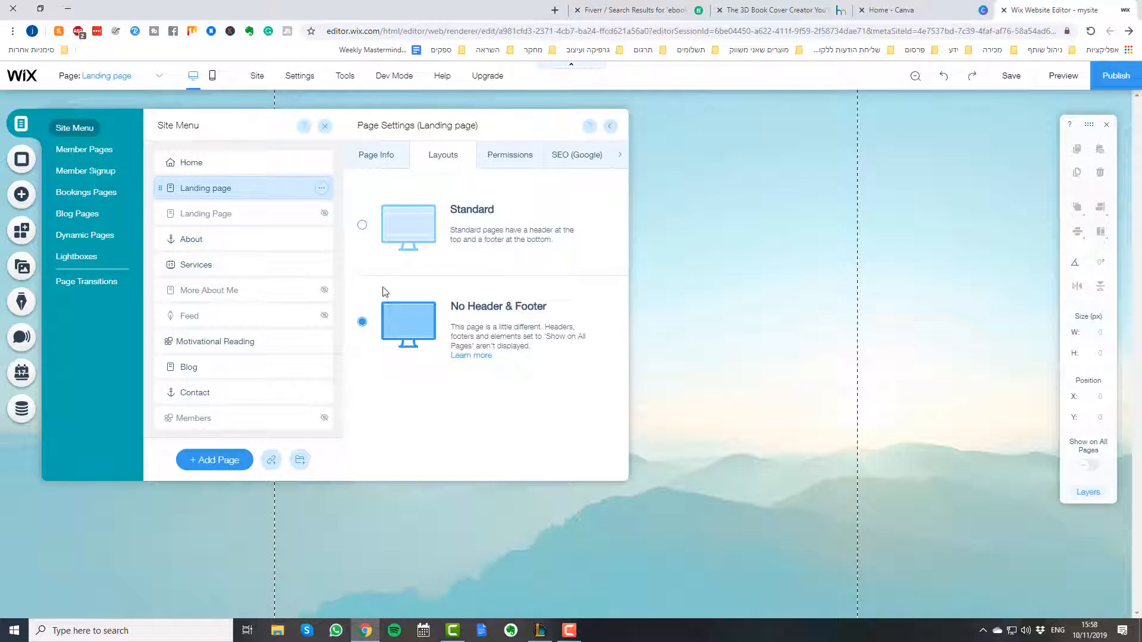
# - Turn off showing the Landing page in search results in its Google SEO settings
pyautogui.click(600, 161)
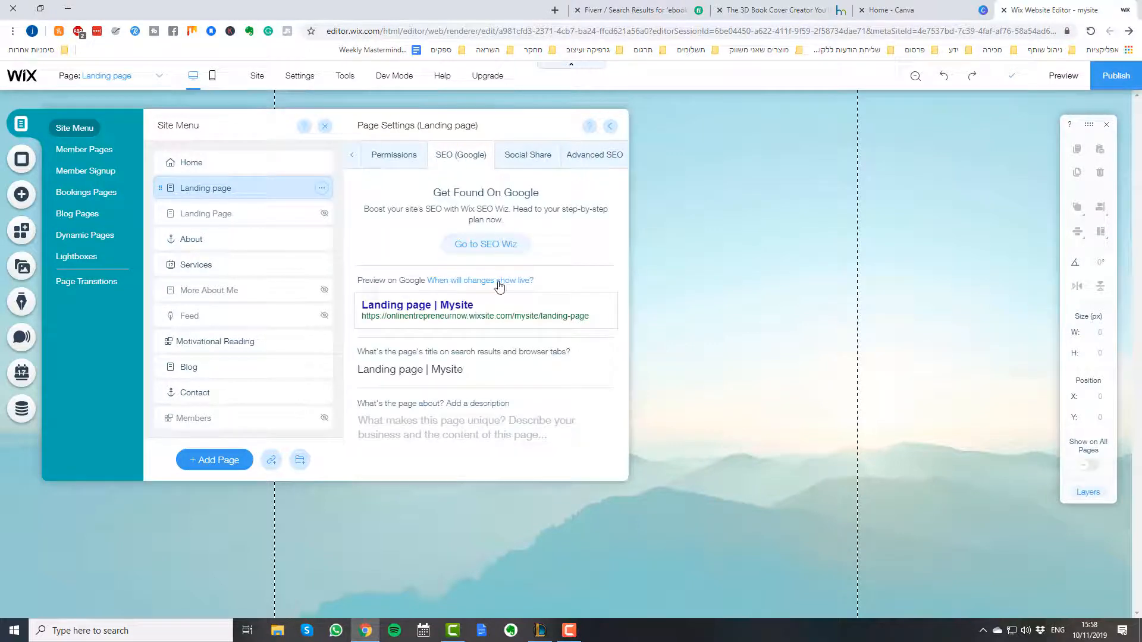
pyautogui.scroll(-2, 526, 399)
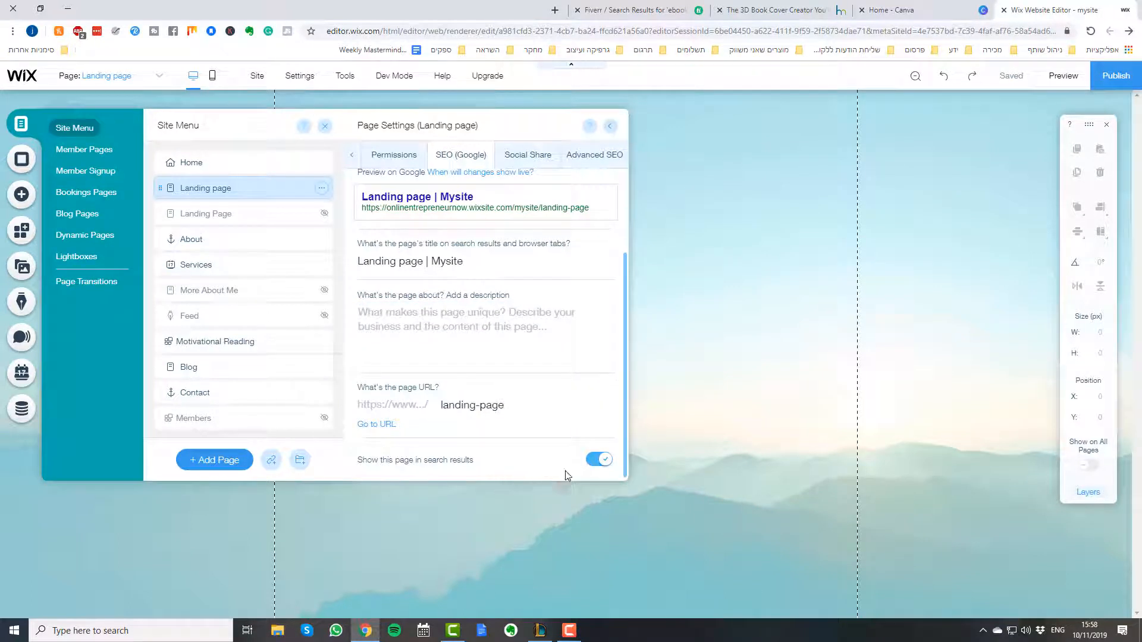
pyautogui.click(595, 462)
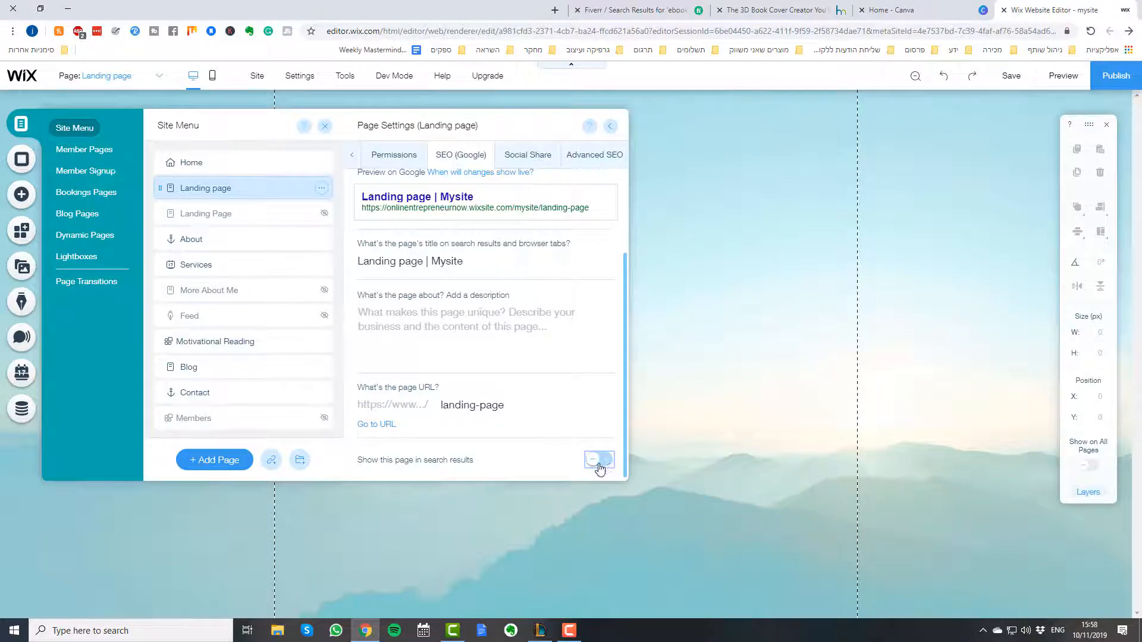
pyautogui.scroll(3, 535, 444)
pyautogui.scroll(-2, 443, 343)
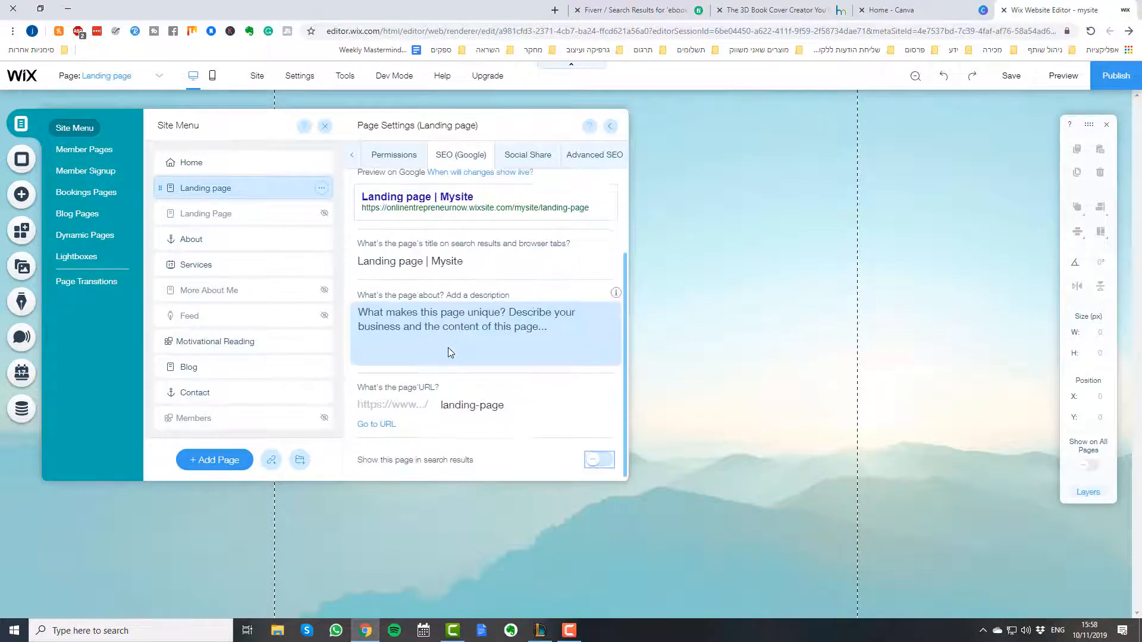
# - Set the page's title for search results and browser tabs to "Free Weight Lose Guide"
pyautogui.click(480, 262)
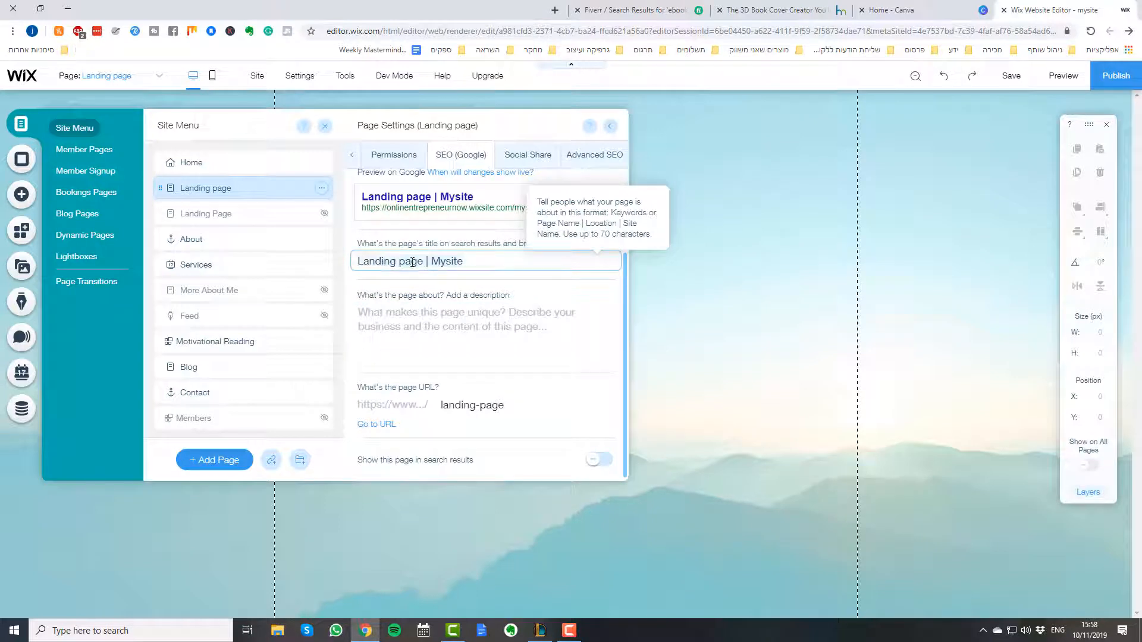
pyautogui.hotkey('ctrl', 'a')
pyautogui.write('Free')
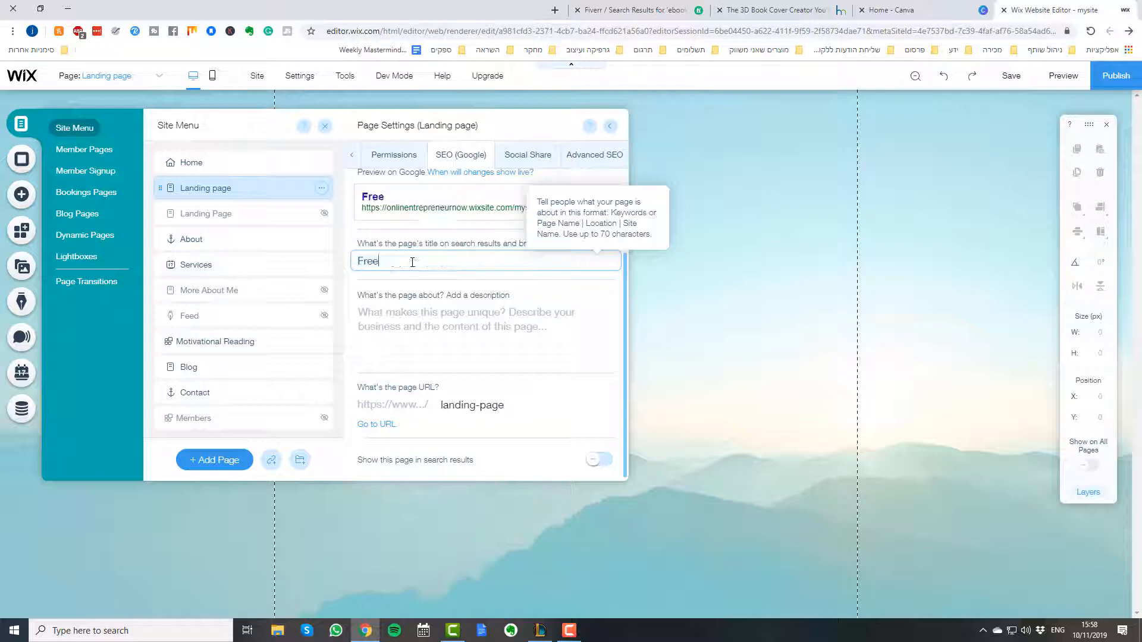
pyautogui.write(' Weight L')
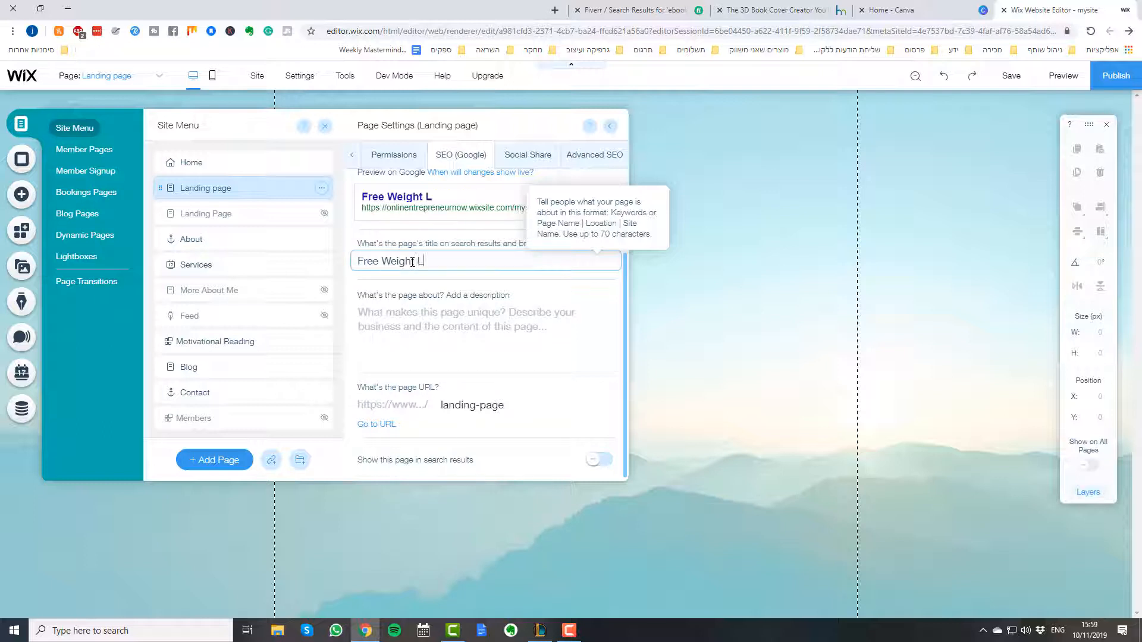
pyautogui.write('ose Guide')
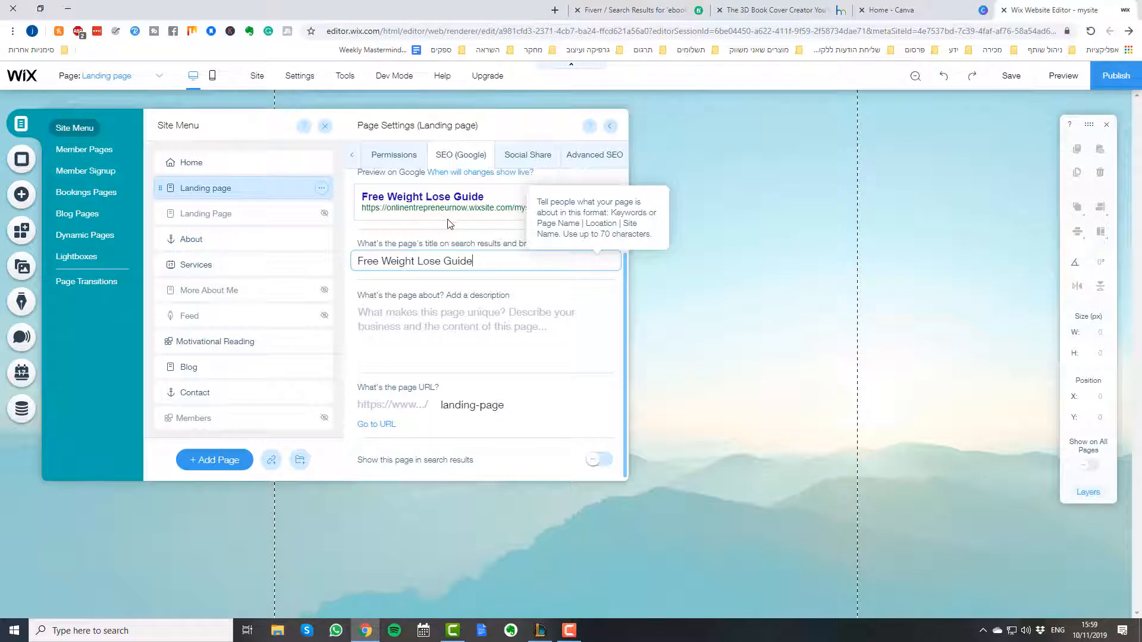
# - Enter "Get A Free Guide To Lose Weight" as the page's SEO description
pyautogui.click(455, 326)
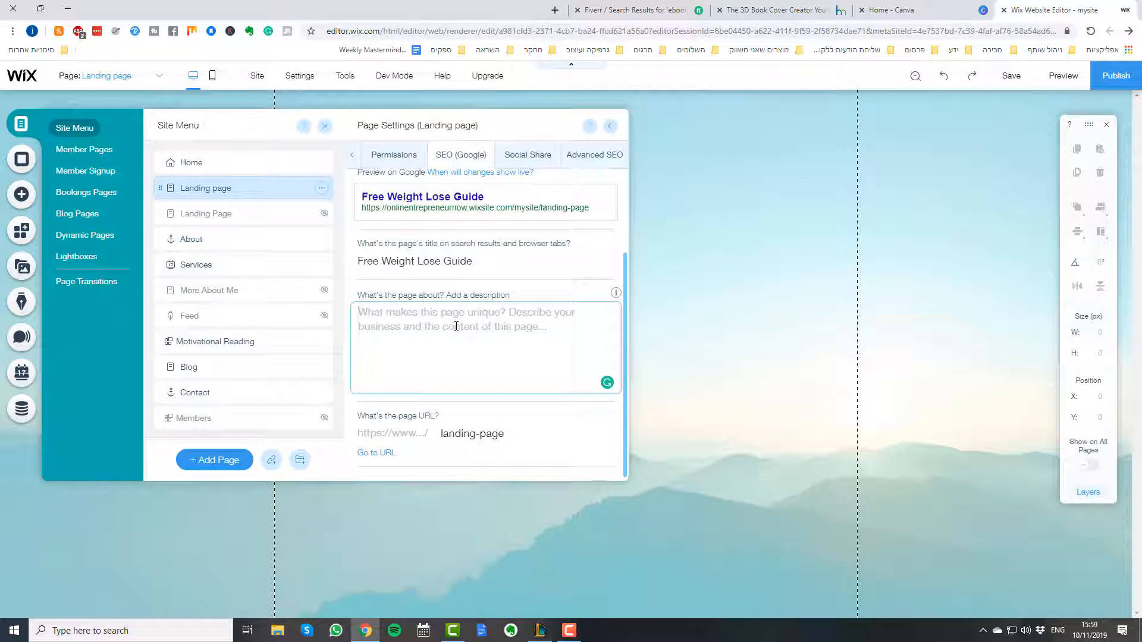
pyautogui.write('Get A')
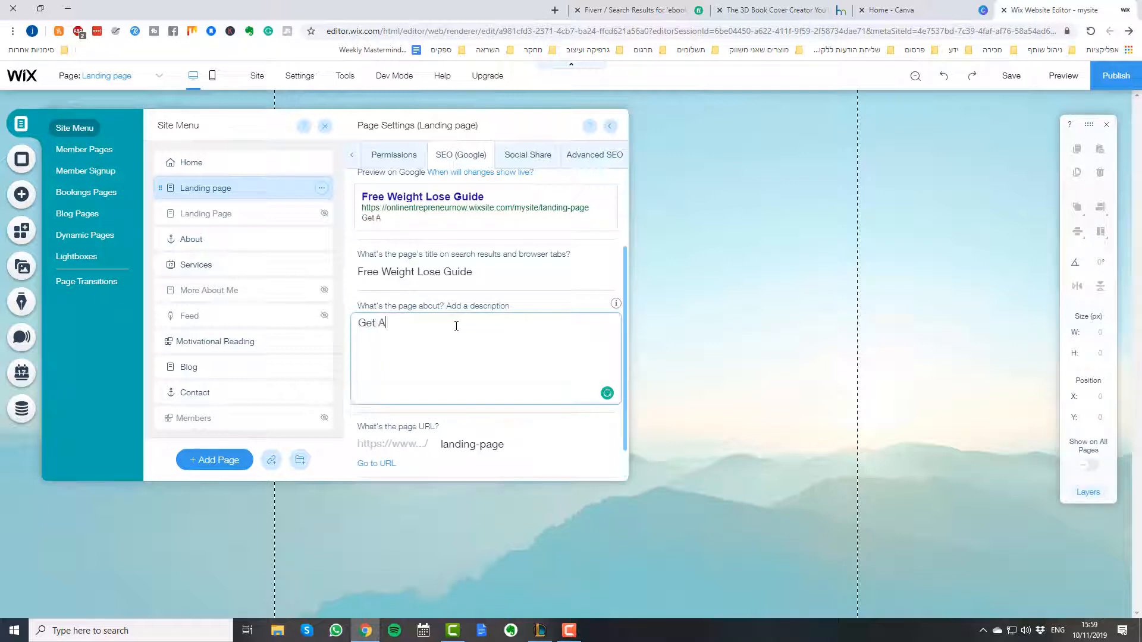
pyautogui.write(' Free Guide To L')
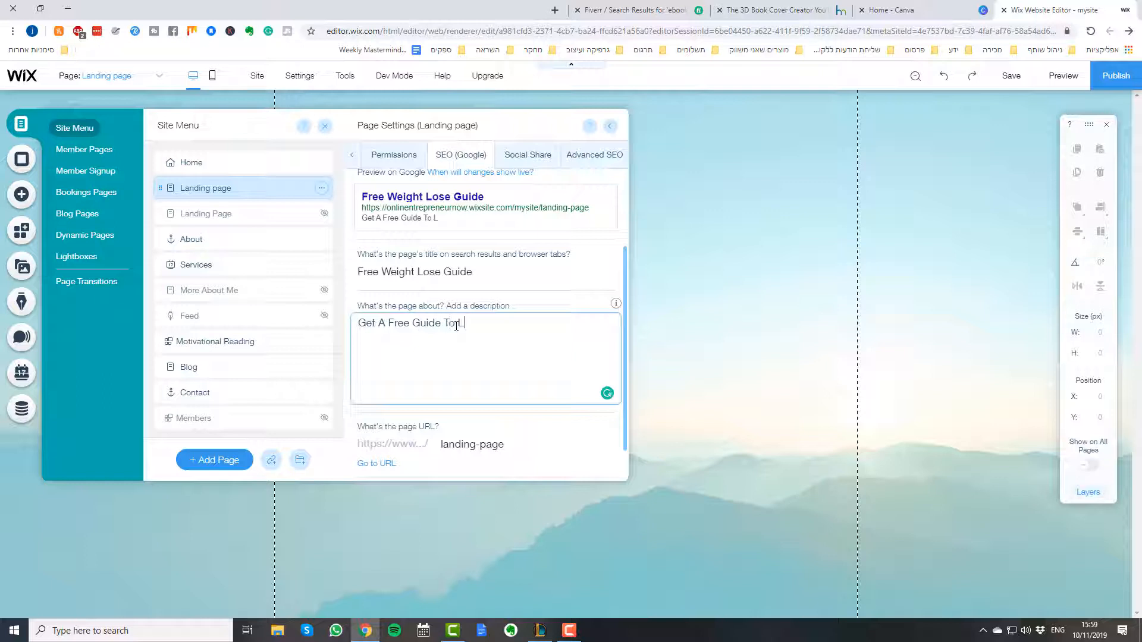
pyautogui.write('ose Weight')
pyautogui.scroll(-1, 454, 351)
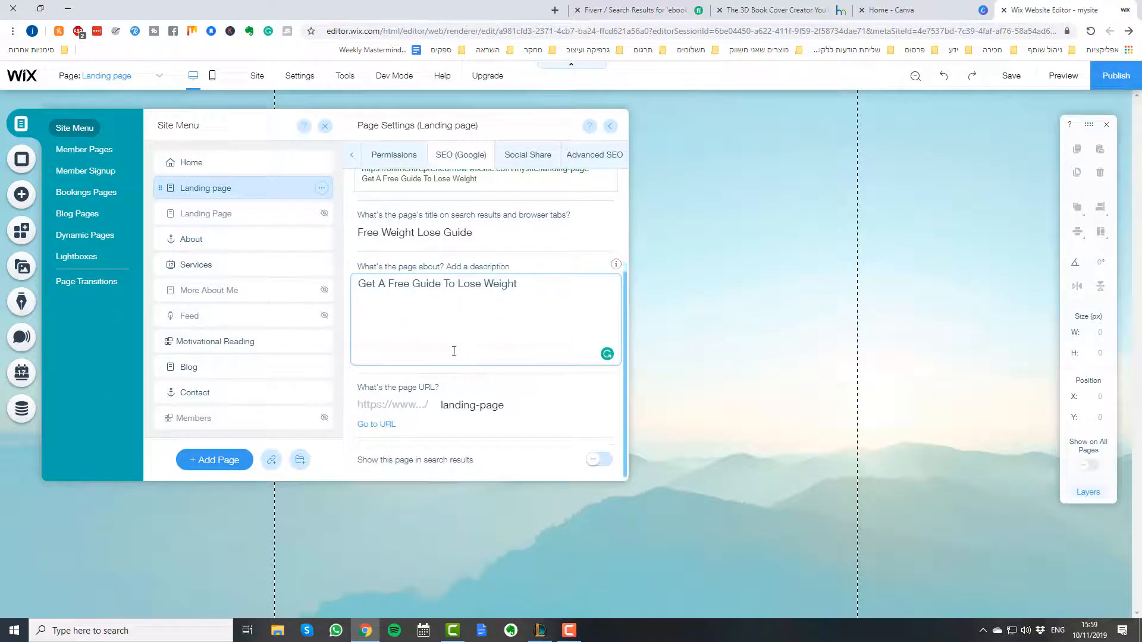
# - Change the page's URL ending to "Free-Guide-To-Losing-Weight"
pyautogui.click(511, 406)
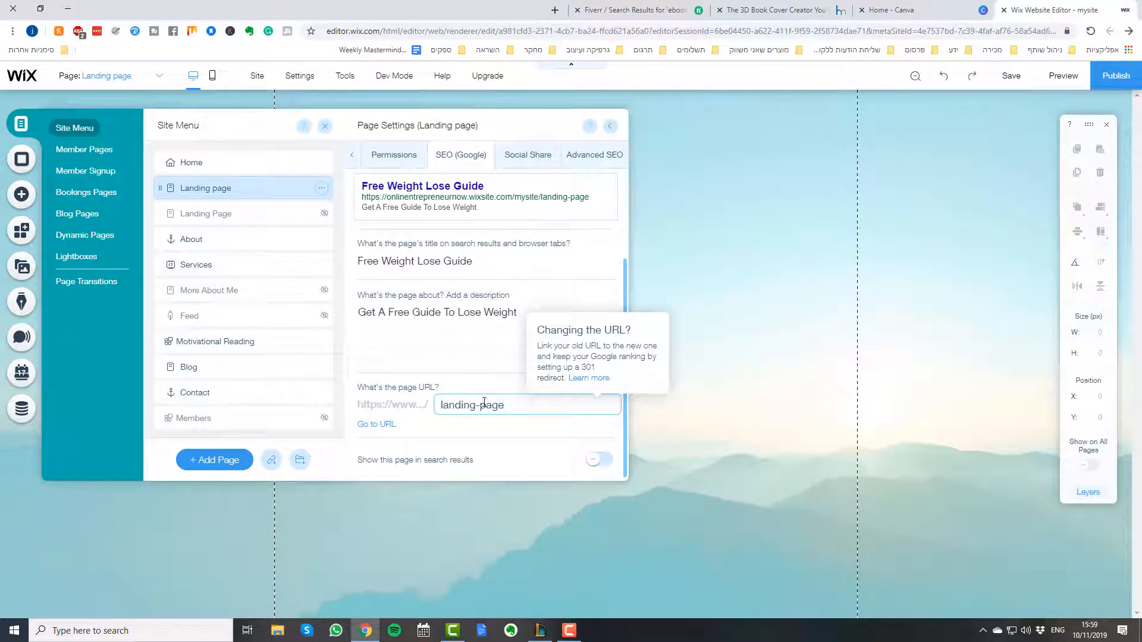
pyautogui.hotkey('ctrl', 'a')
pyautogui.press('BackSpace')
pyautogui.write('Free-Guy')
pyautogui.press('BackSpace')
pyautogui.write('ide-To-Losing-Weight')
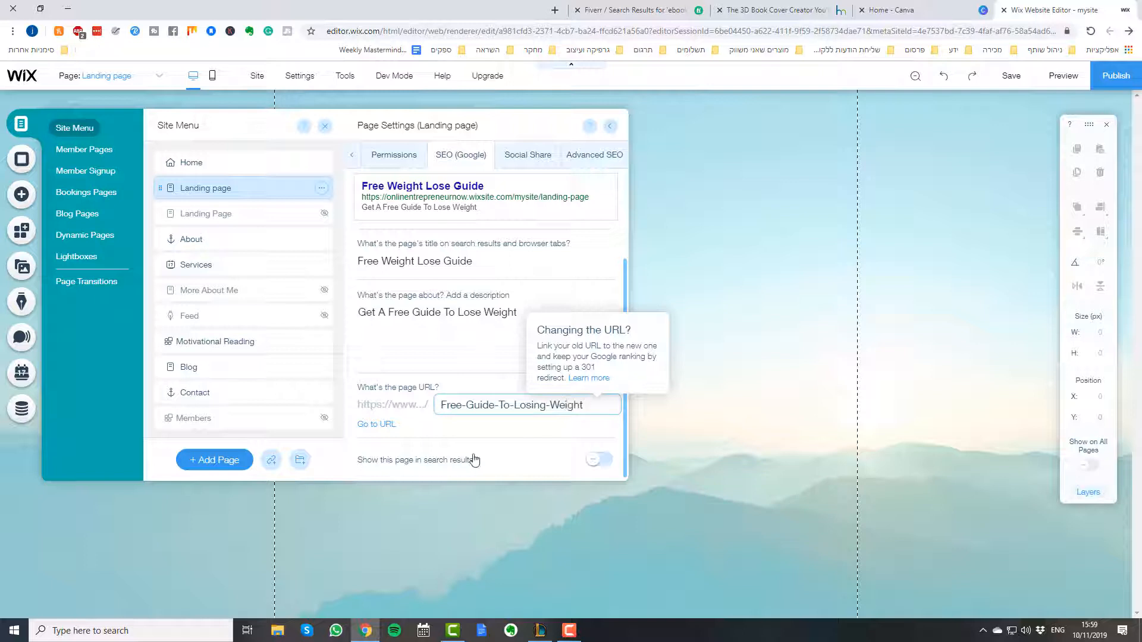
pyautogui.click(535, 427)
# - Review the page's Google preview and its social share settings
pyautogui.scroll(3, 573, 313)
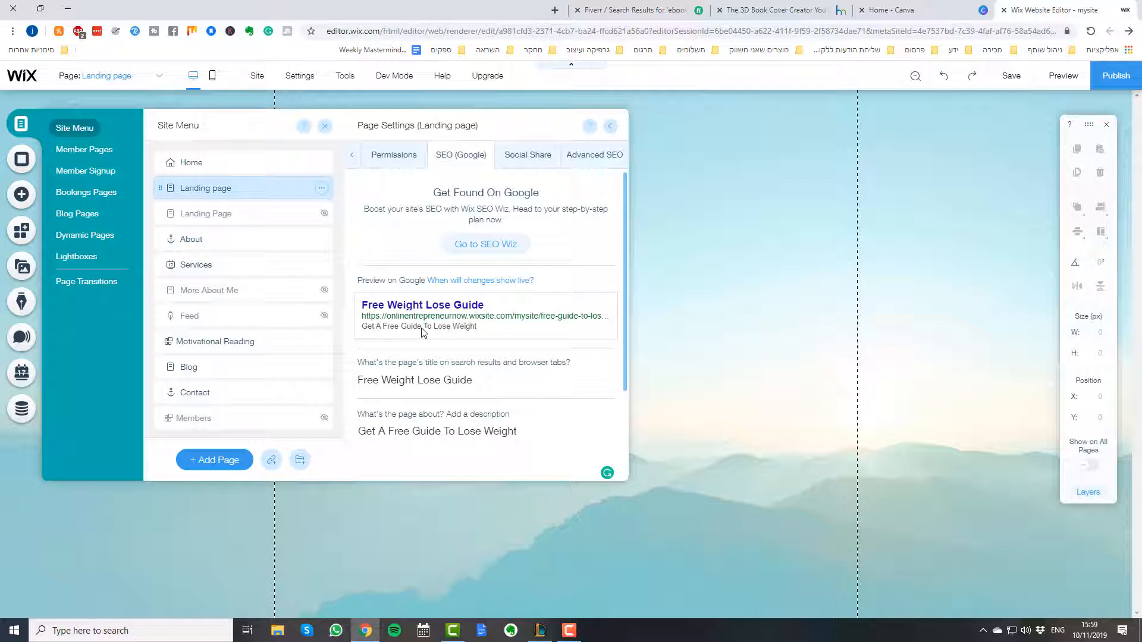
pyautogui.scroll(-2, 443, 333)
pyautogui.scroll(2, 496, 363)
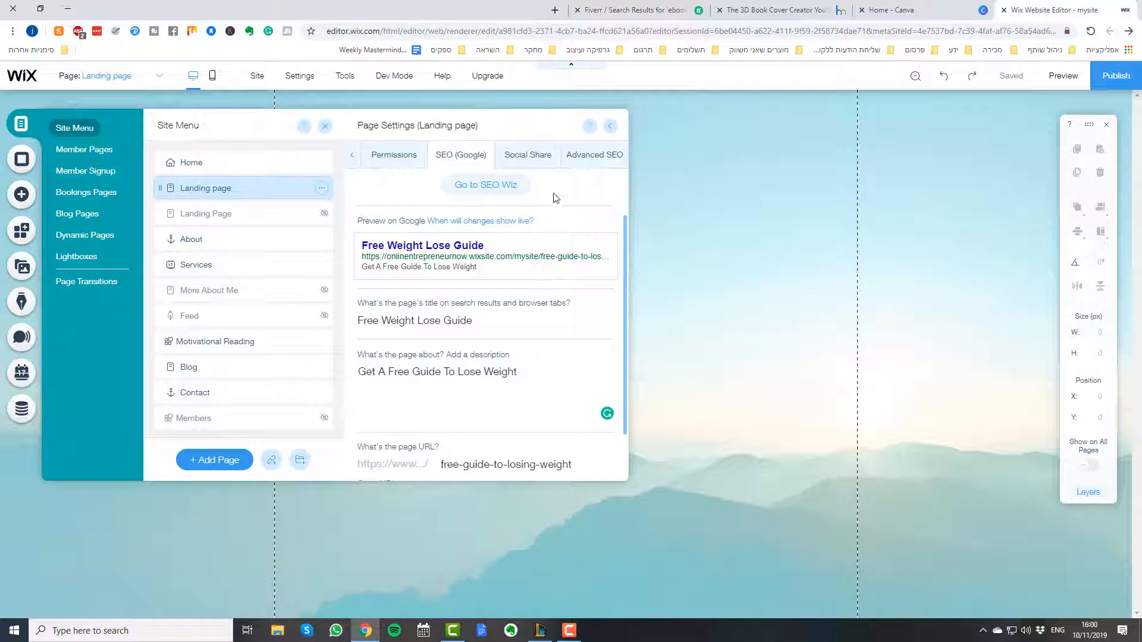
pyautogui.click(521, 165)
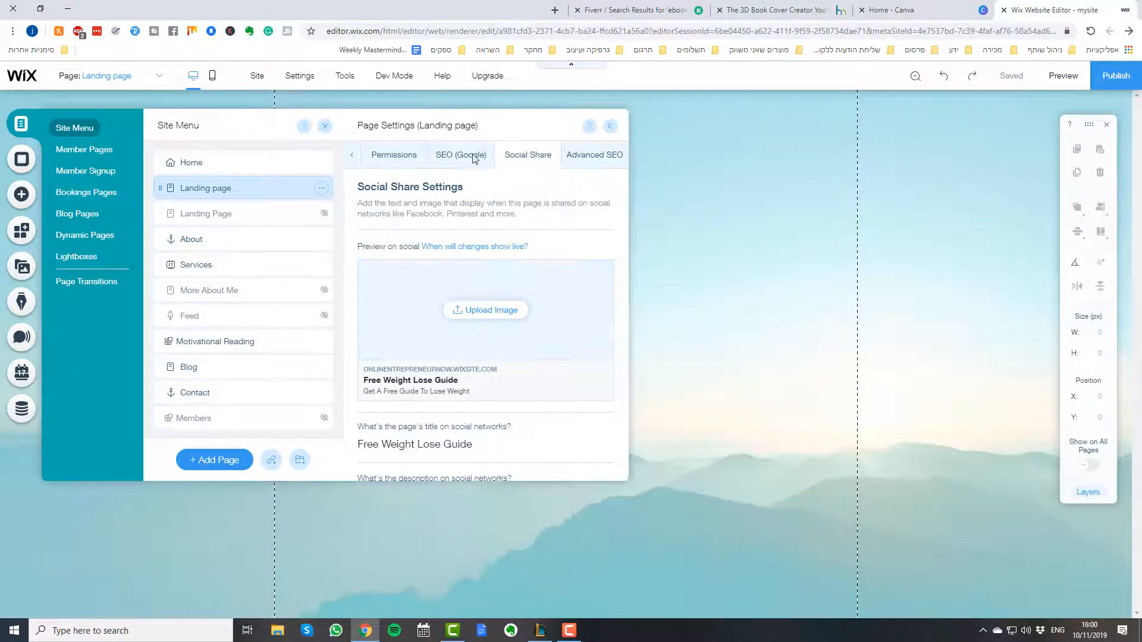
# - Change the Landing page's background to plain white from the site colors
pyautogui.click(680, 212)
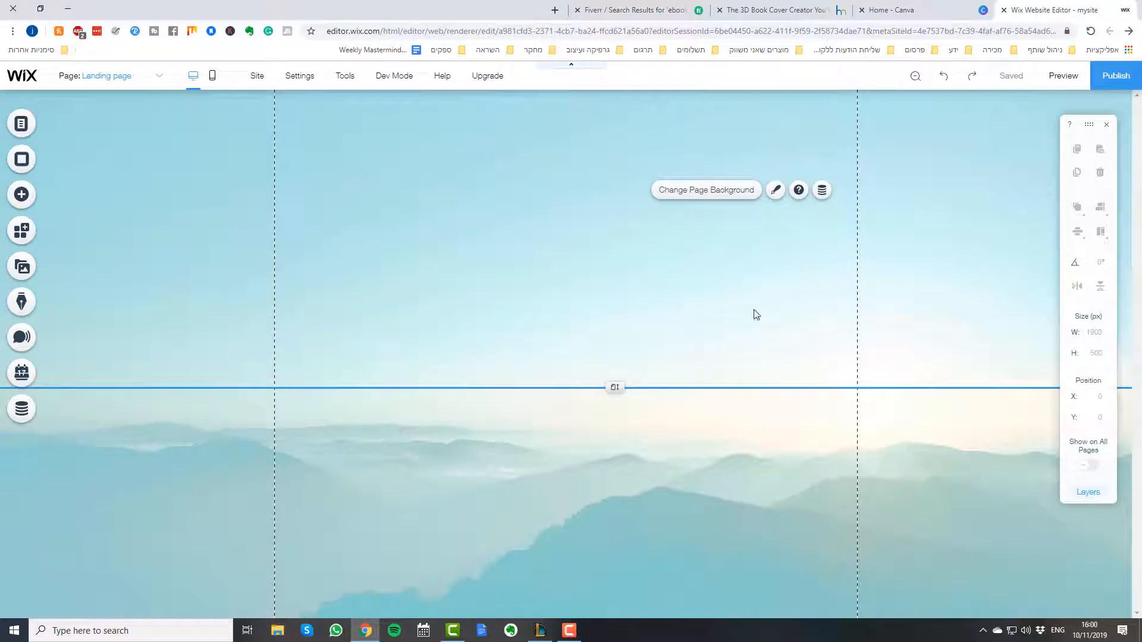
pyautogui.click(706, 190)
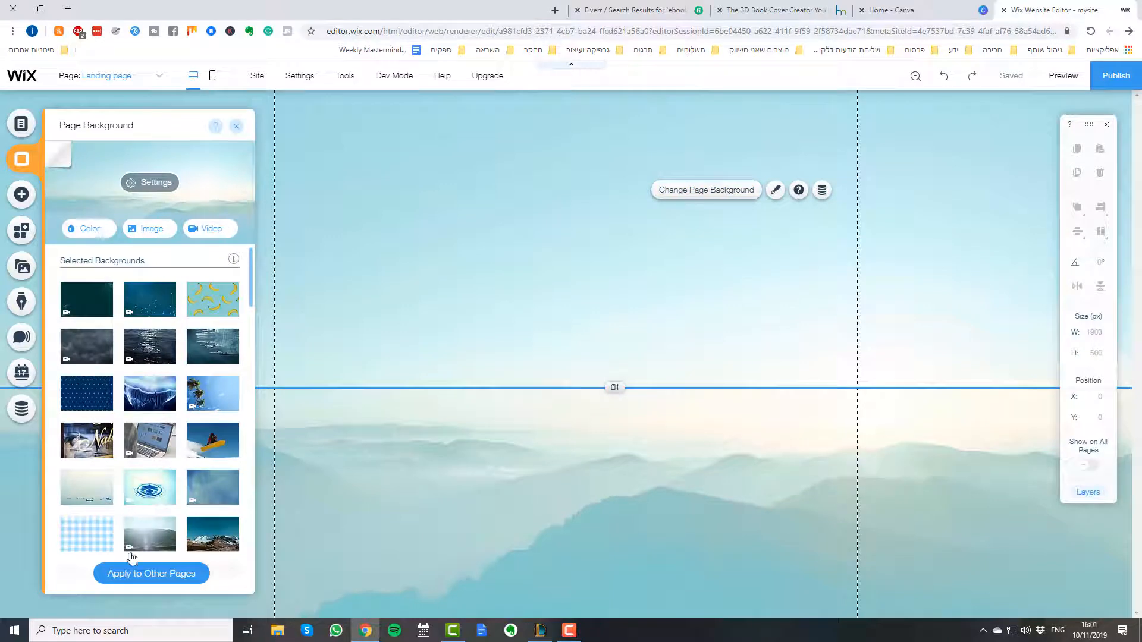
pyautogui.click(110, 233)
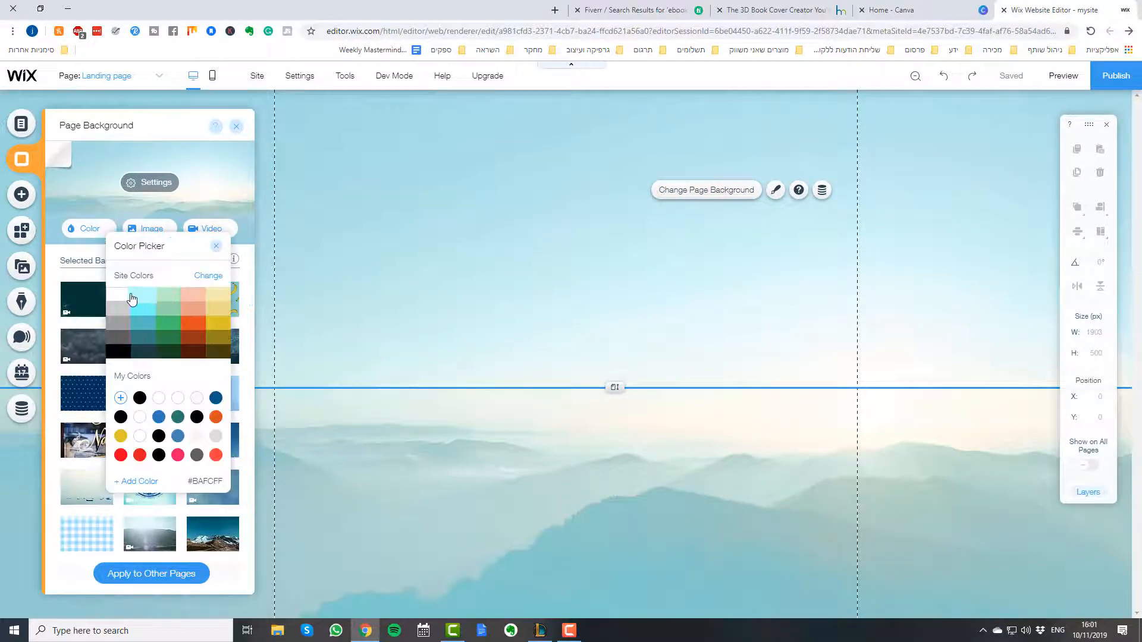
pyautogui.click(126, 295)
pyautogui.click(430, 283)
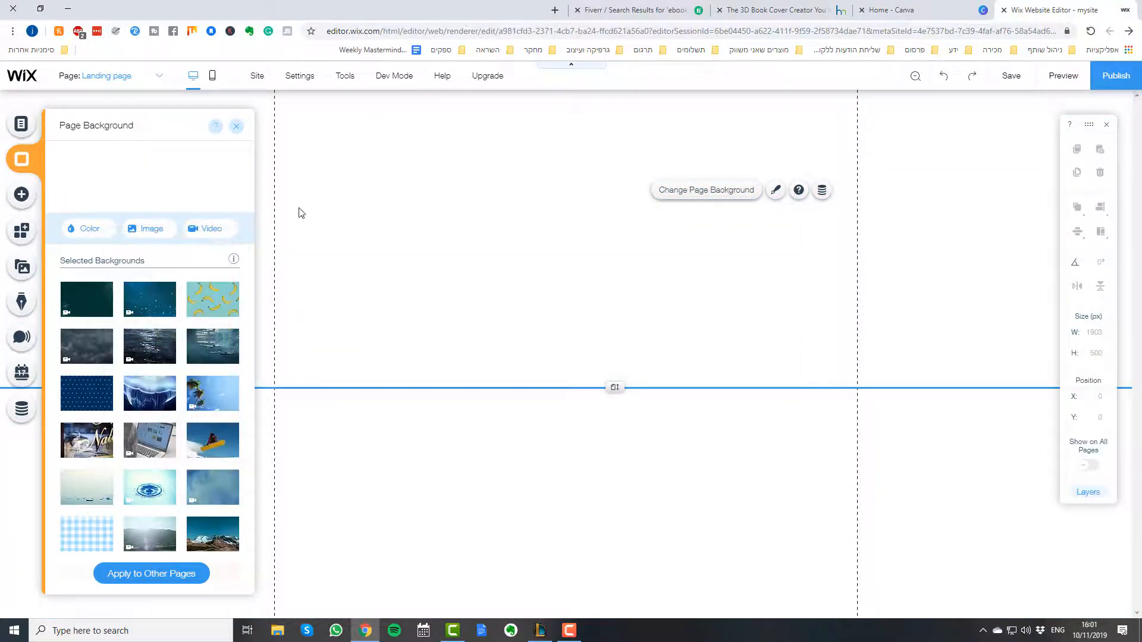
pyautogui.click(236, 125)
# - Add a Heading 3 text, widen it to 924 px and move it near the page top at about X 28, Y 85
pyautogui.click(38, 196)
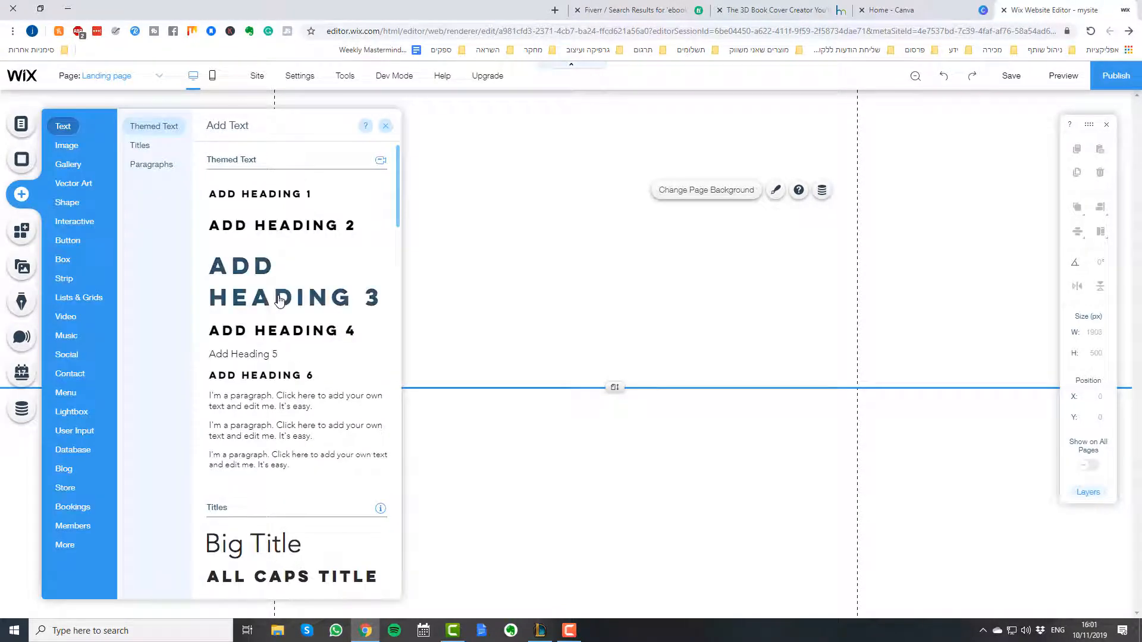
pyautogui.click(310, 306)
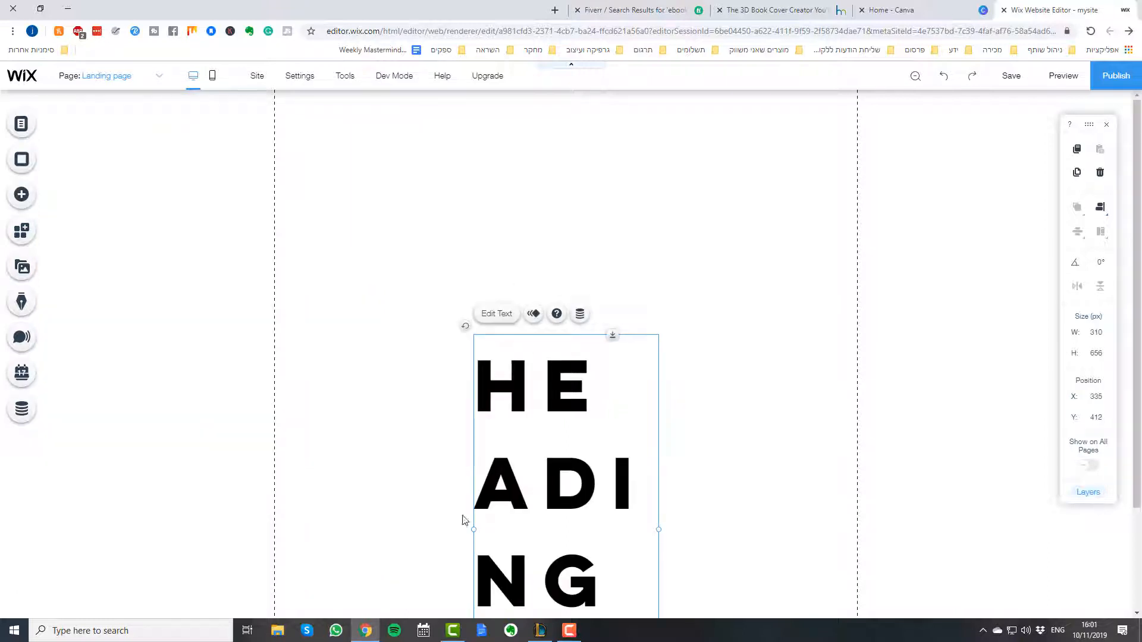
pyautogui.moveTo(390, 525); pyautogui.dragTo(349, 500)
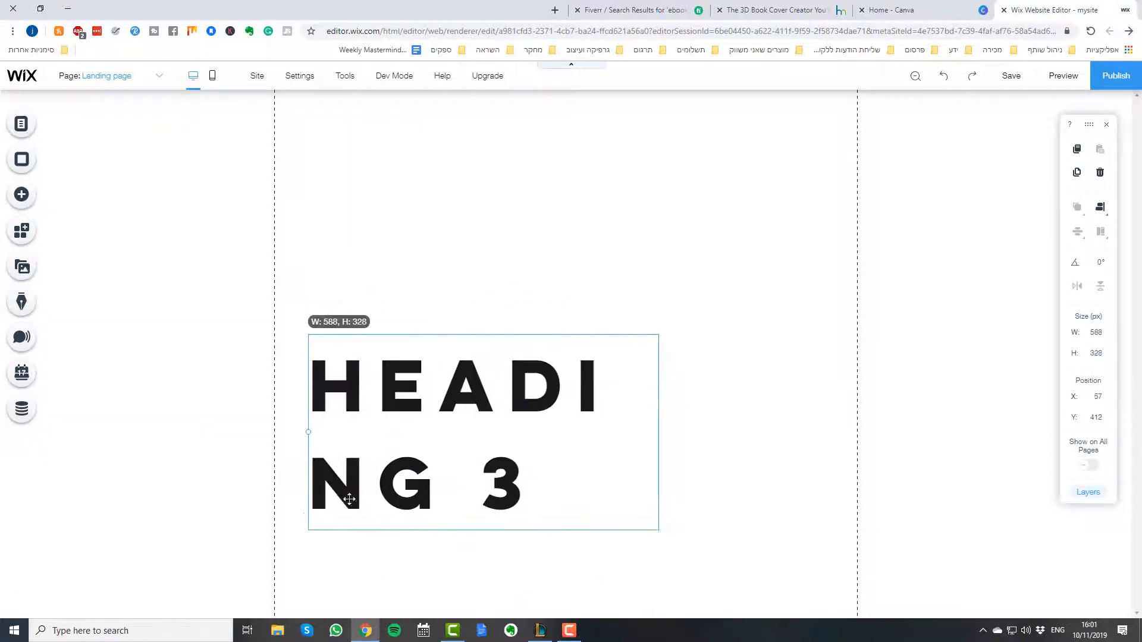
pyautogui.moveTo(658, 432); pyautogui.dragTo(856, 419)
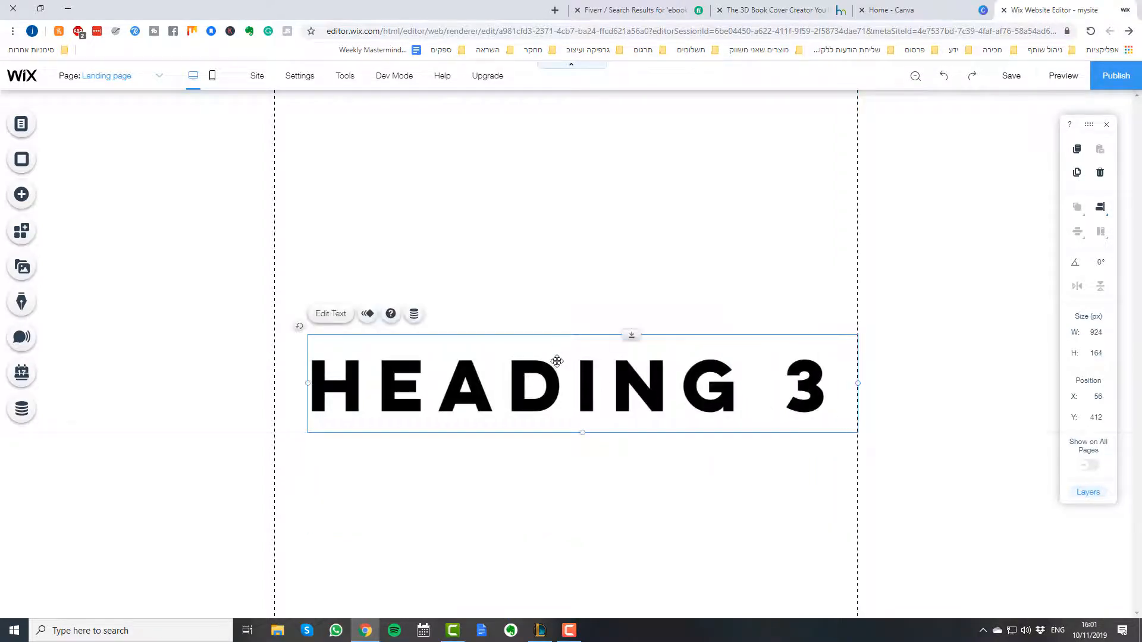
pyautogui.moveTo(555, 359); pyautogui.dragTo(539, 168)
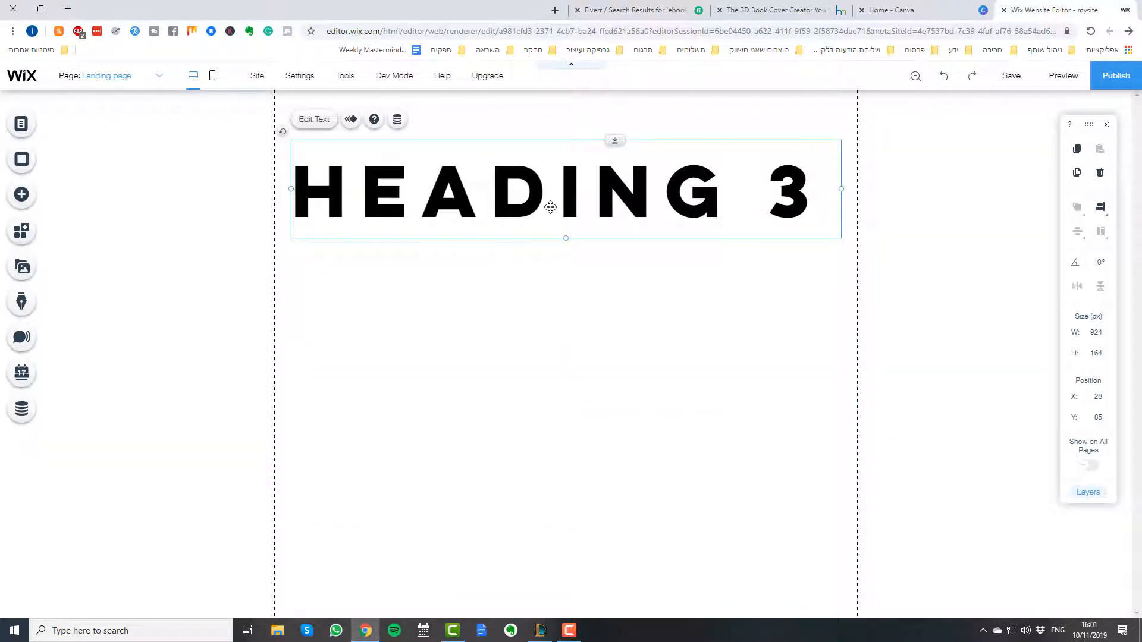
# - Replace the Heading 3 placeholder text with an opening quotation mark and "FREE", and set its font size to 57 px
pyautogui.doubleClick(550, 207)
pyautogui.write('FRE')
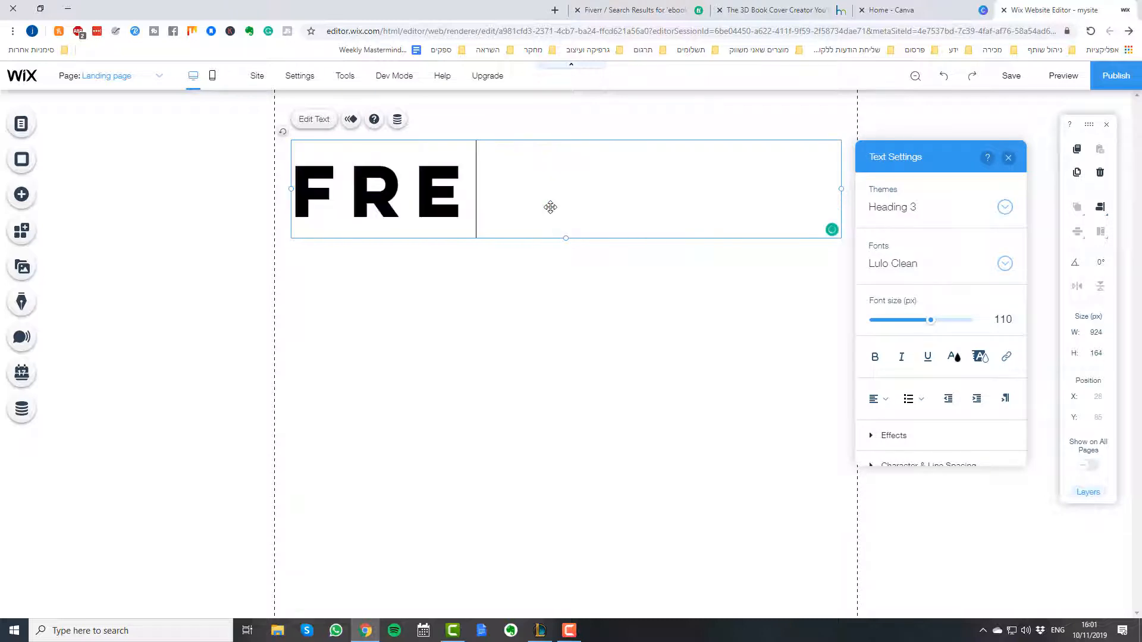
pyautogui.press('BackSpace')
pyautogui.press('BackSpace')
pyautogui.press('BackSpace')
pyautogui.write('"FREE')
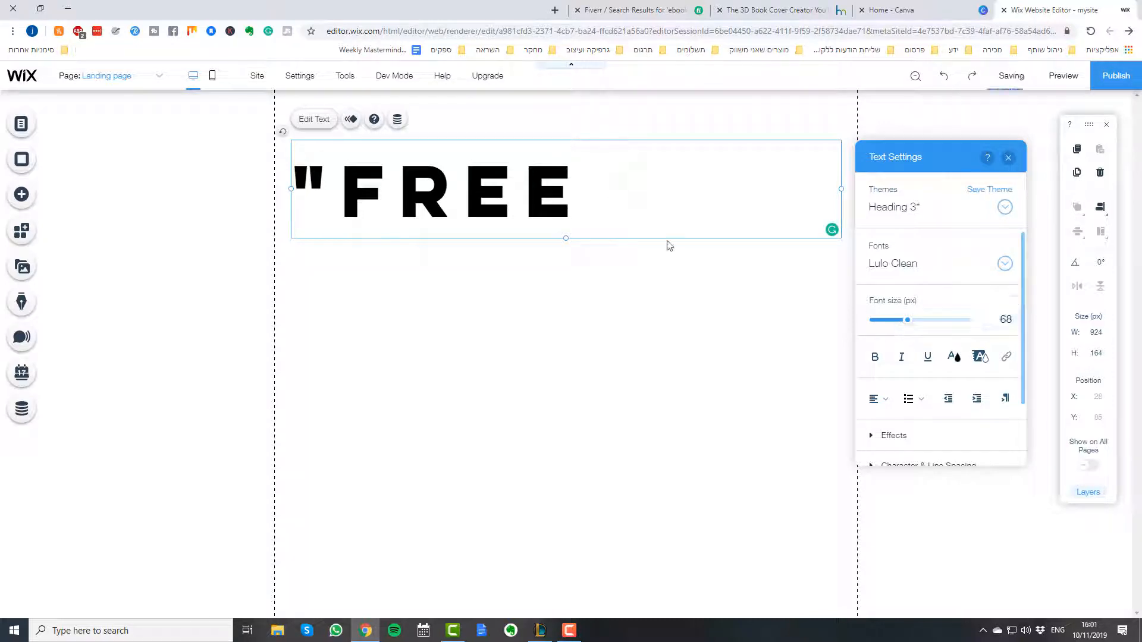
pyautogui.tripleClick(643, 219)
pyautogui.moveTo(930, 320); pyautogui.dragTo(902, 321)
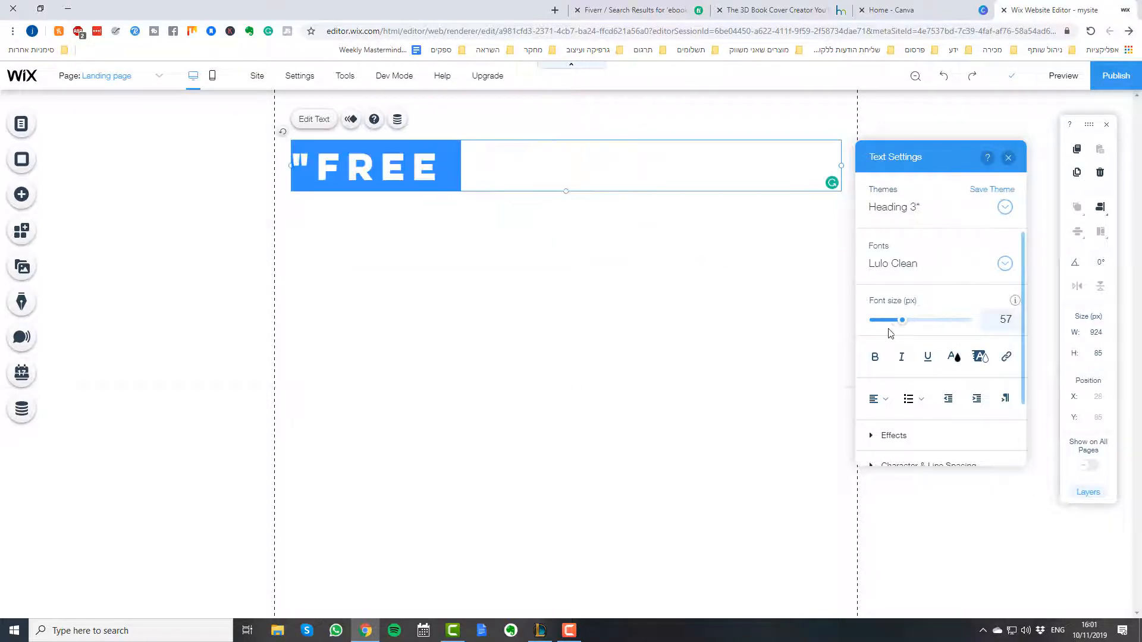
# - Complete the quoted heading to read "FREE GUIDE REVEALS HOW TO LOSE WEIGHT FAST WITHOUT GIVING UP YOUR FAVORITE FOODS"
pyautogui.click(546, 174)
pyautogui.write('G')
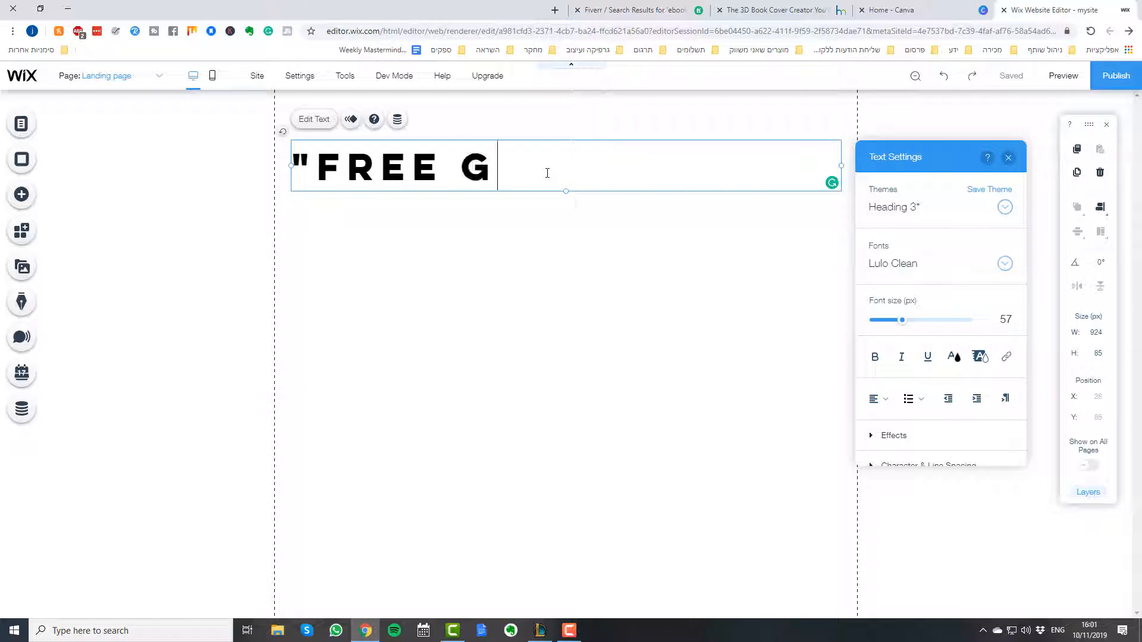
pyautogui.write('UIDE REVE')
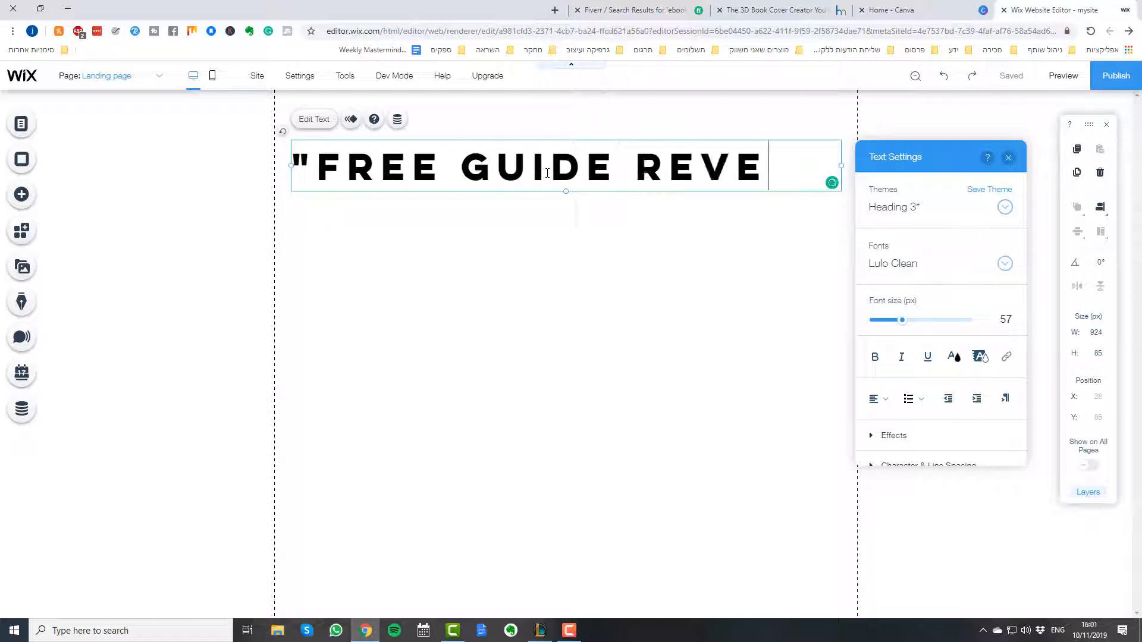
pyautogui.write('ALS HOW')
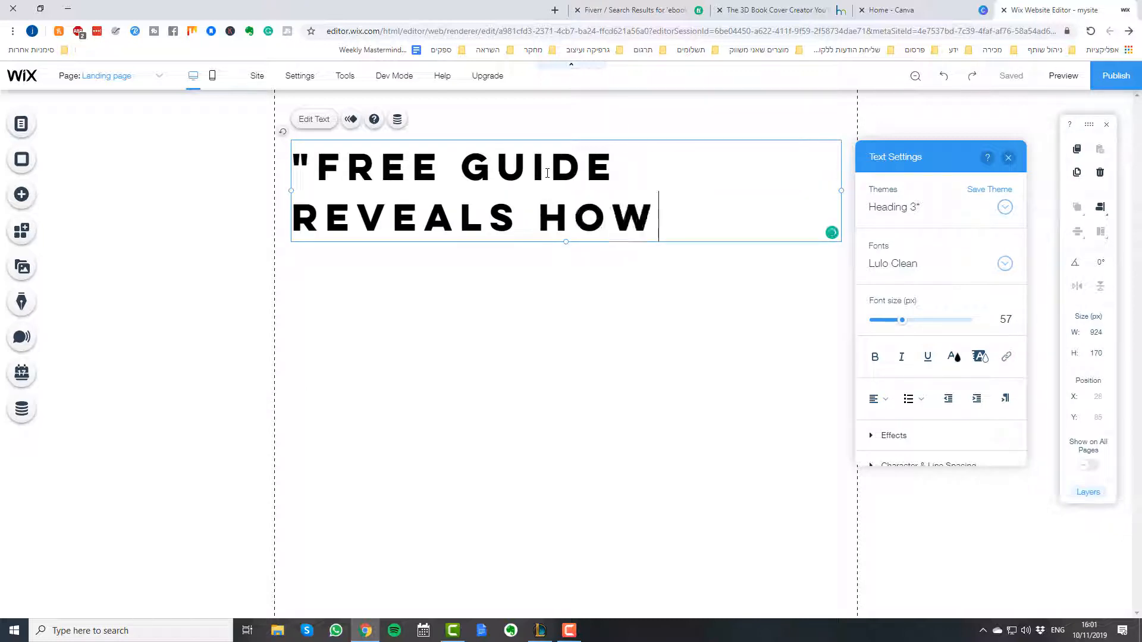
pyautogui.write(' TO LOSE')
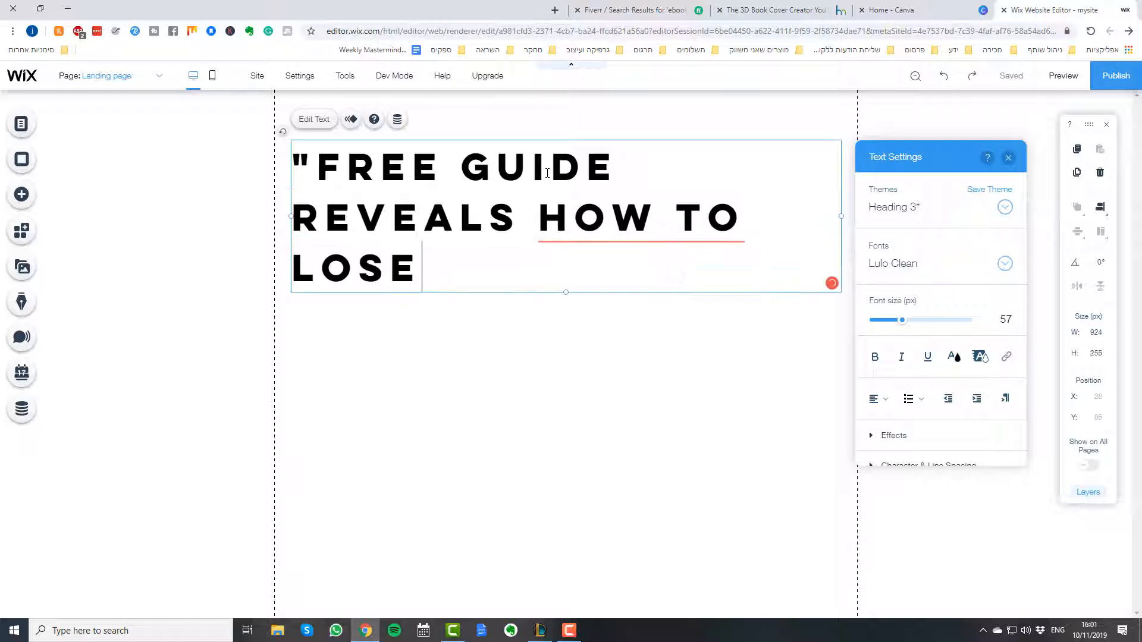
pyautogui.write(' WEIGHT FAST')
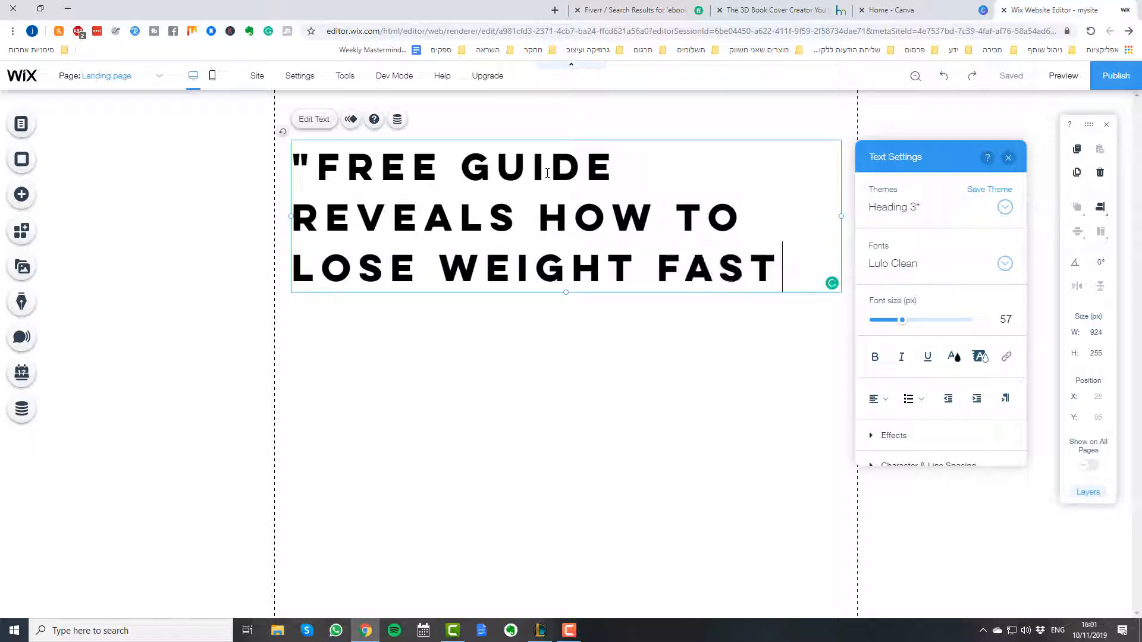
pyautogui.write(' WITHOUT ')
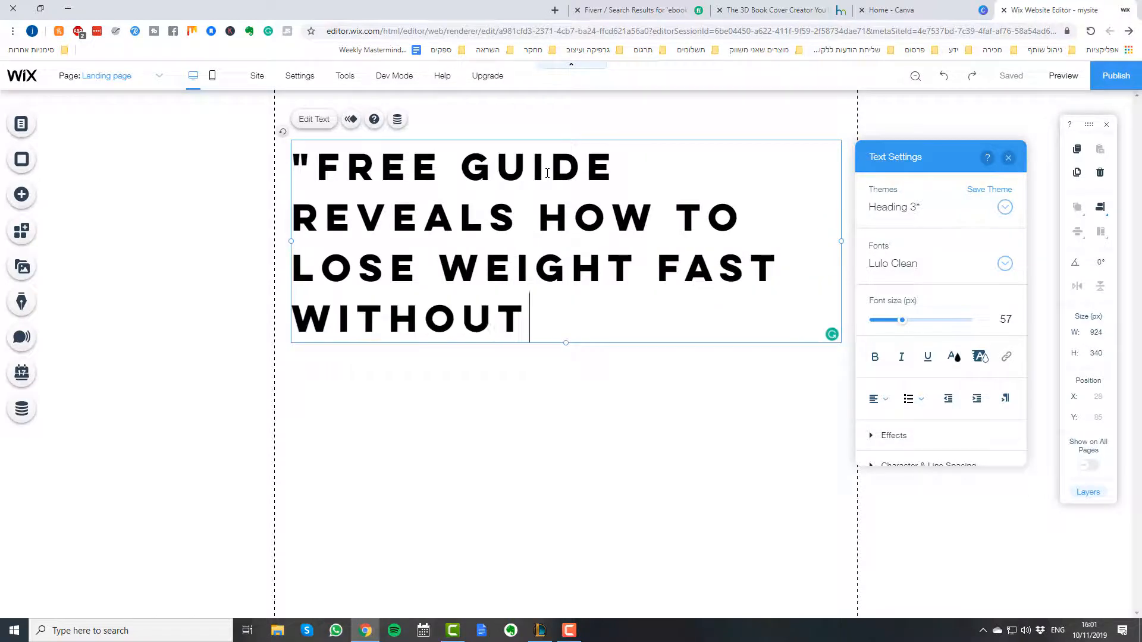
pyautogui.write('GIVIN')
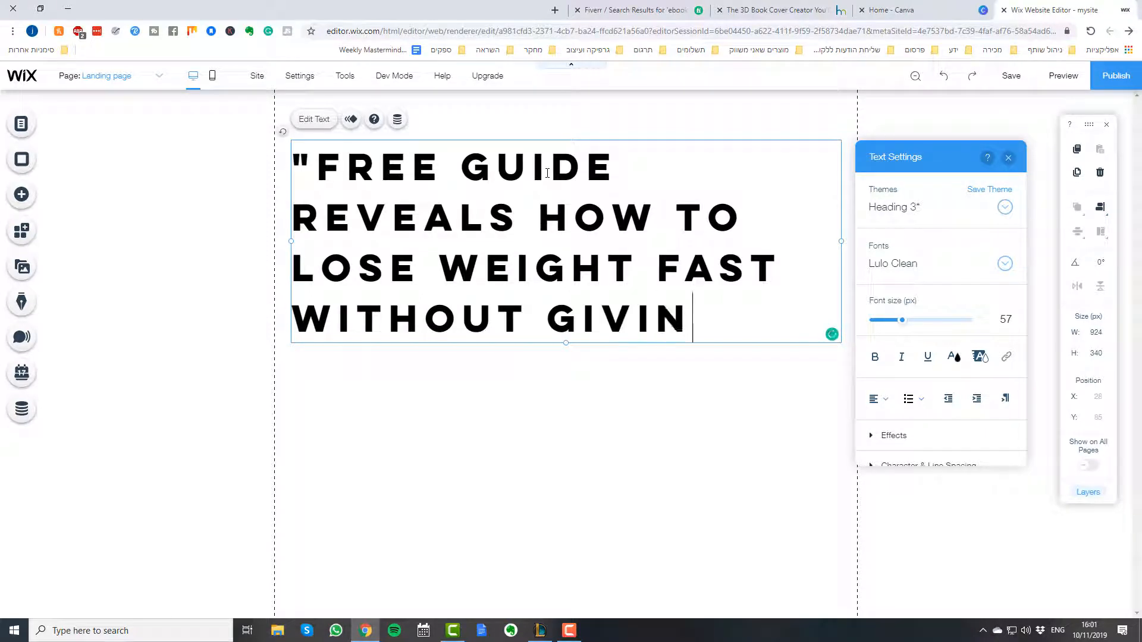
pyautogui.write('G UP YOUR ')
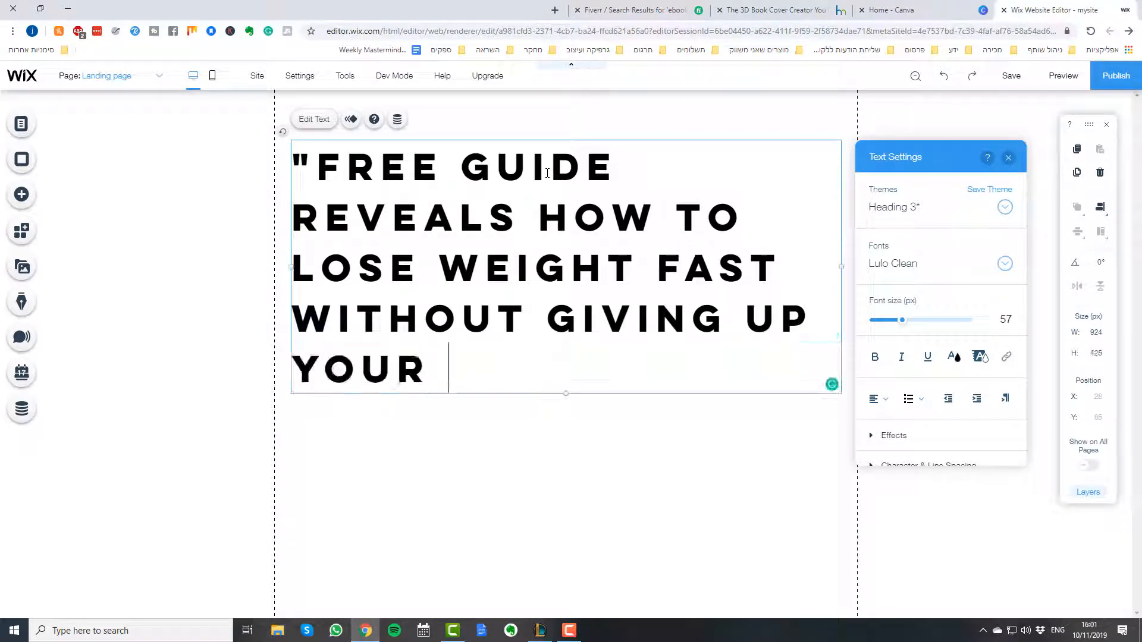
pyautogui.write('FAVORITE FO')
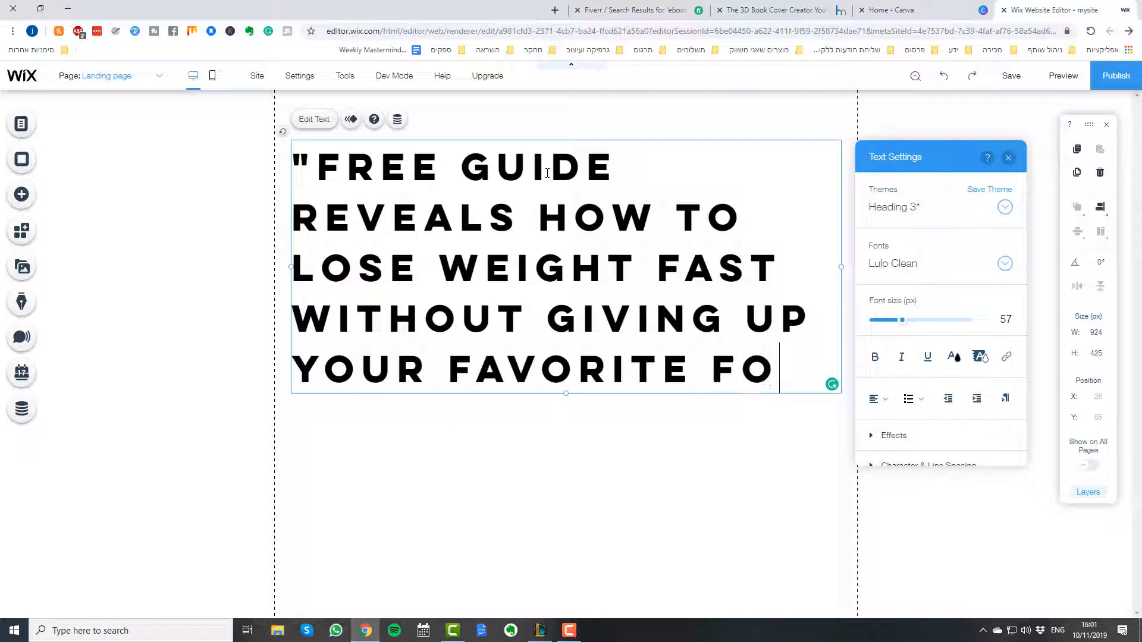
pyautogui.write('ODS"')
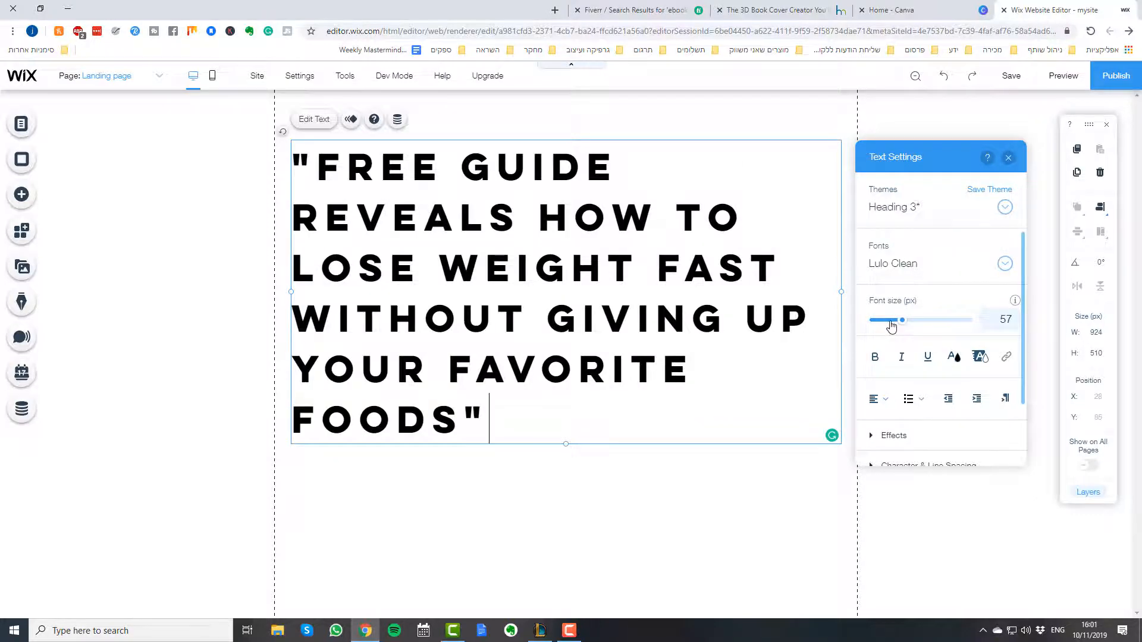
# - Set the font size of the whole heading text to 28 px and finish editing it
pyautogui.hotkey('ctrl', 'a')
pyautogui.moveTo(890, 322); pyautogui.dragTo(886, 322)
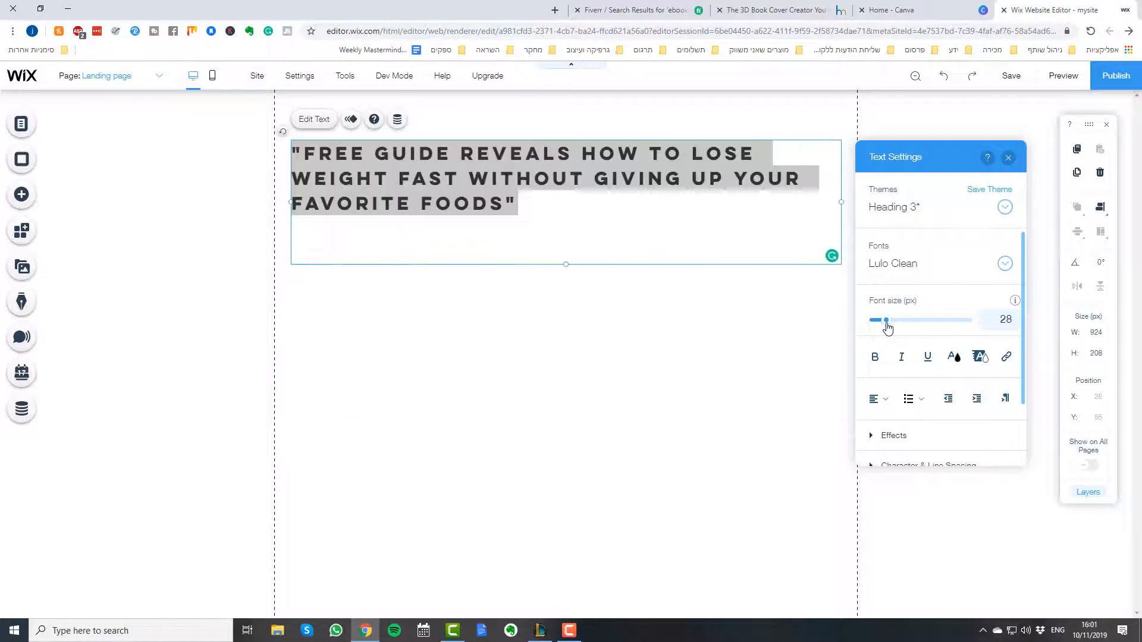
pyautogui.click(591, 204)
pyautogui.click(604, 293)
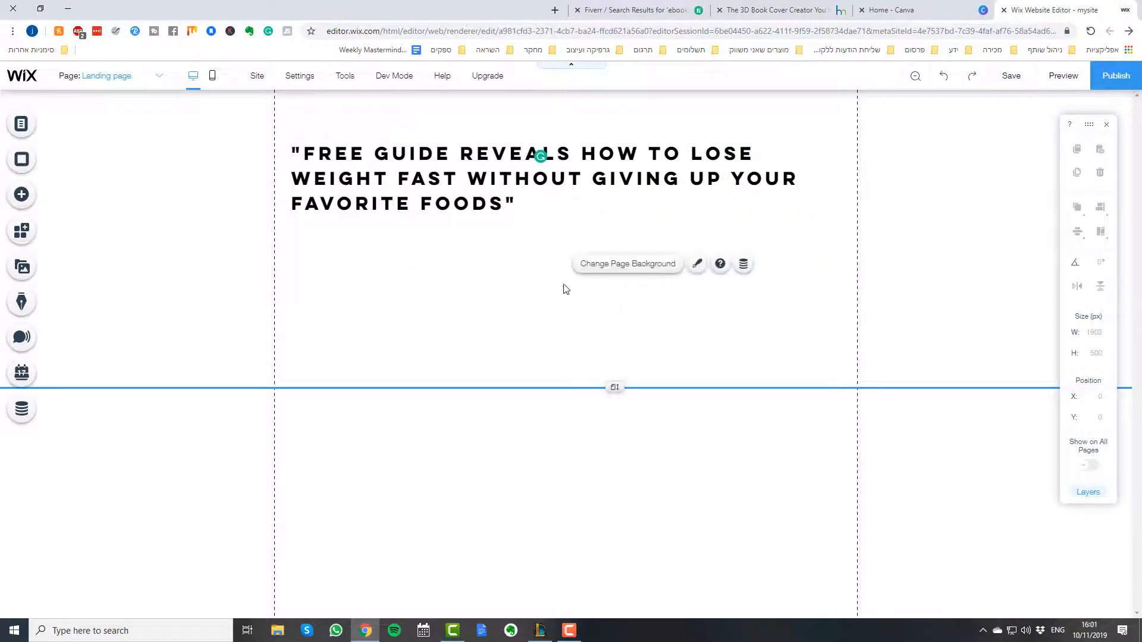
pyautogui.click(21, 194)
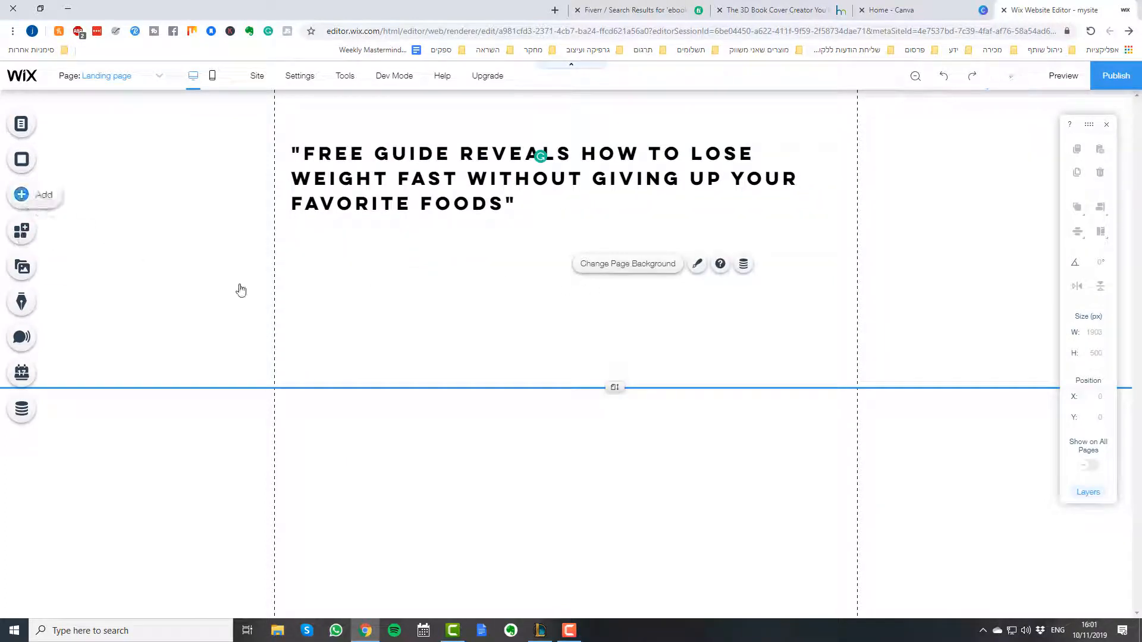
pyautogui.scroll(-1, 262, 300)
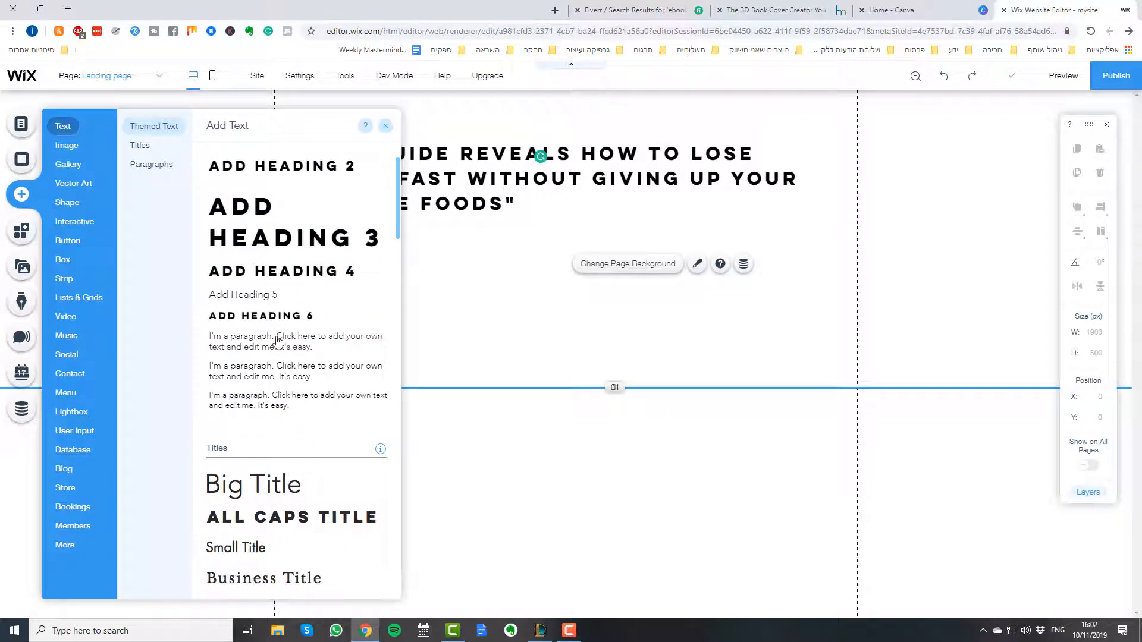
pyautogui.click(263, 325)
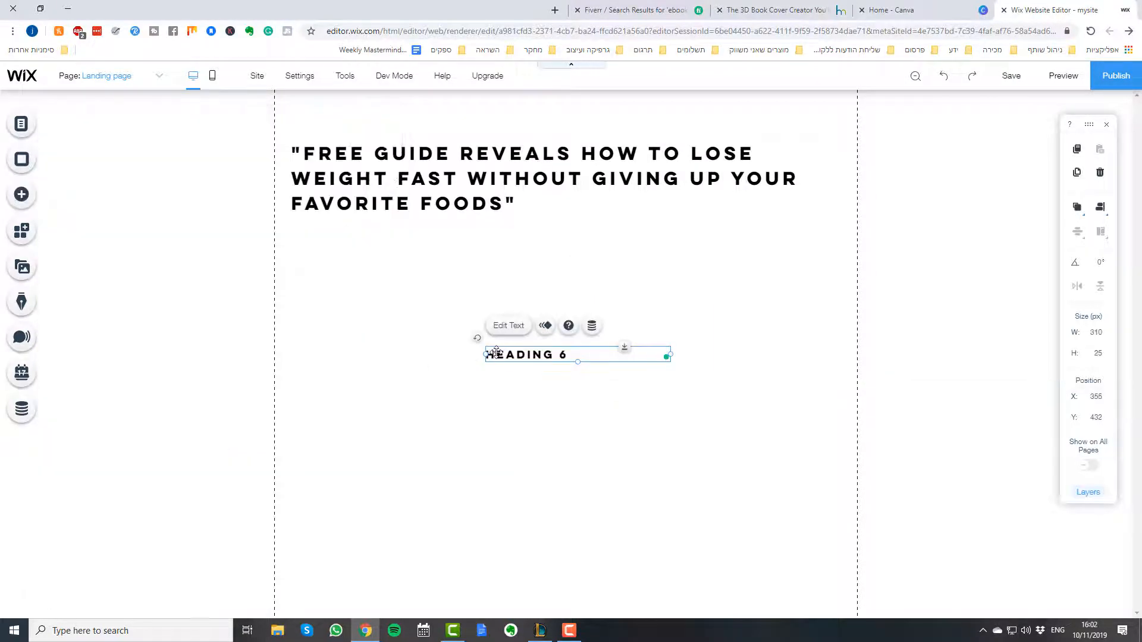
pyautogui.press('Delete')
# - Add a Paragraph 1 text and place it below the heading, aligned with its left edge at about X 28, Y 287
pyautogui.click(26, 198)
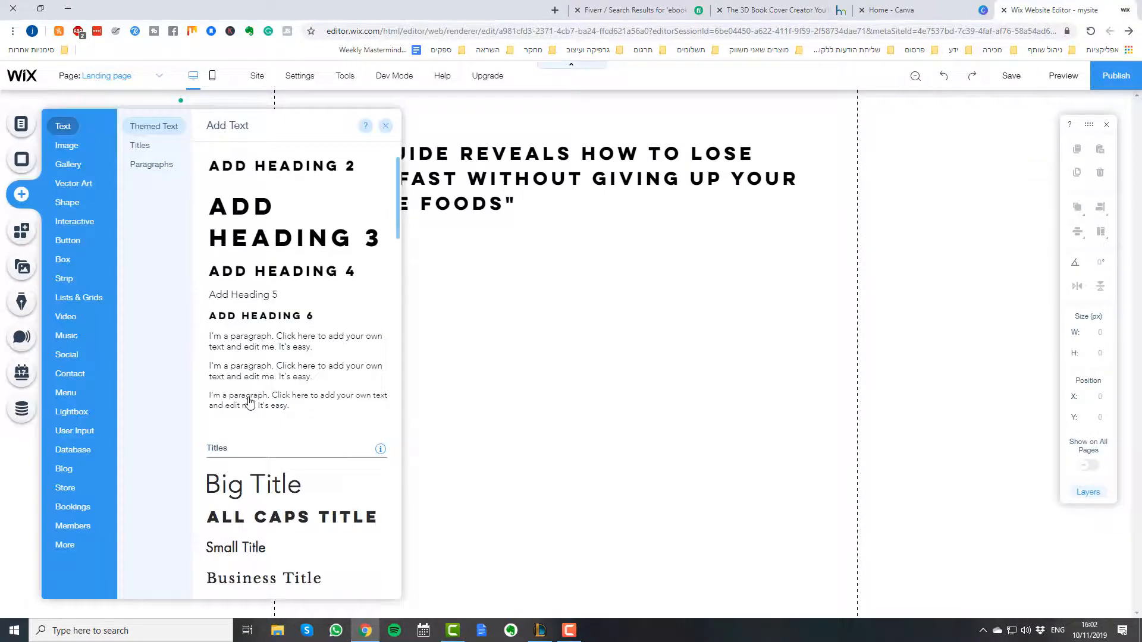
pyautogui.click(253, 347)
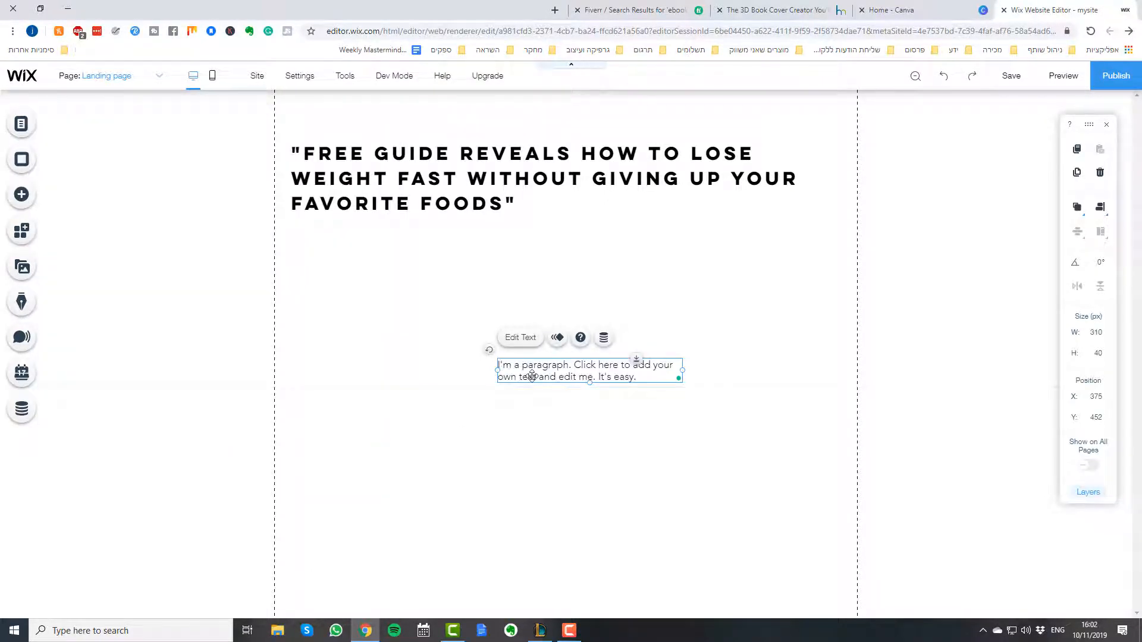
pyautogui.moveTo(529, 376); pyautogui.dragTo(321, 277)
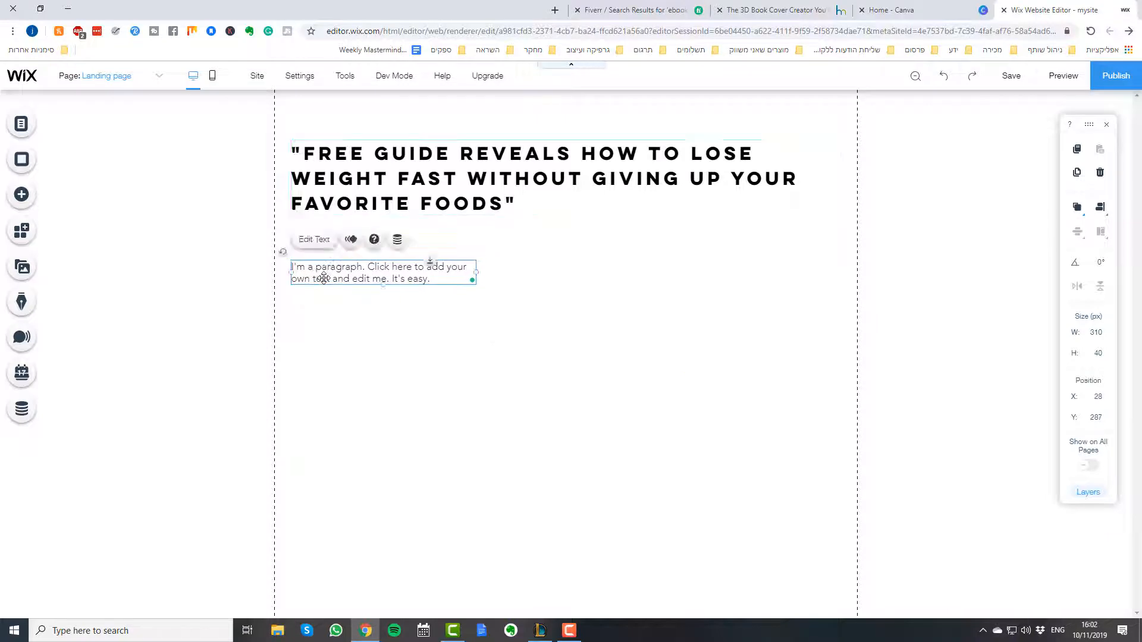
# - Replace the paragraph's placeholder text with "In This Guide You'll Learn:"
pyautogui.doubleClick(321, 278)
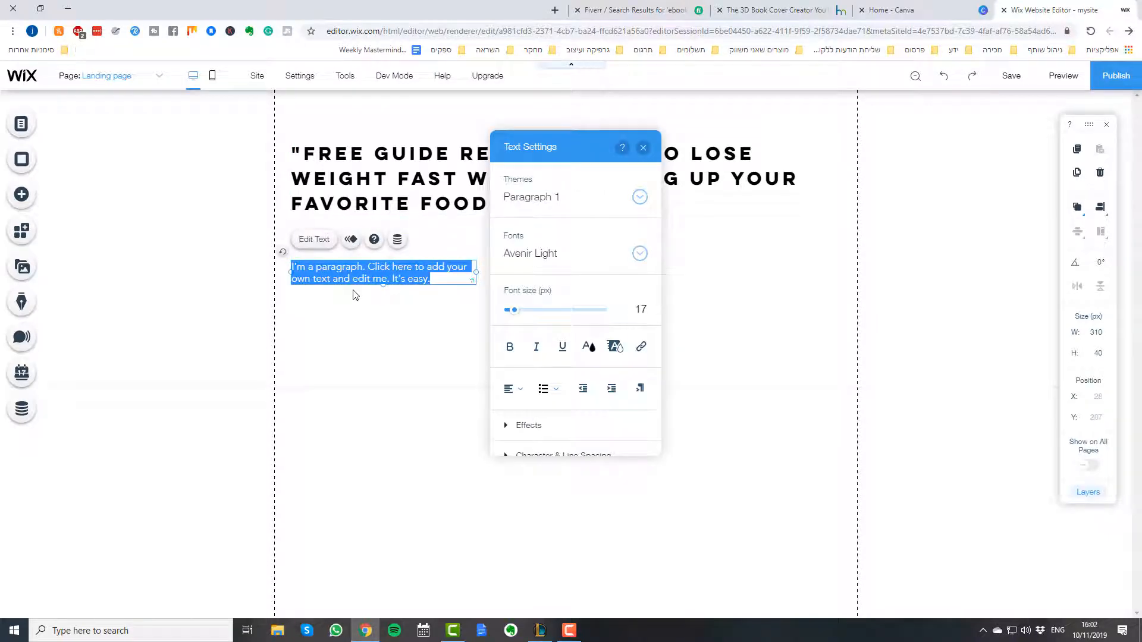
pyautogui.write('In')
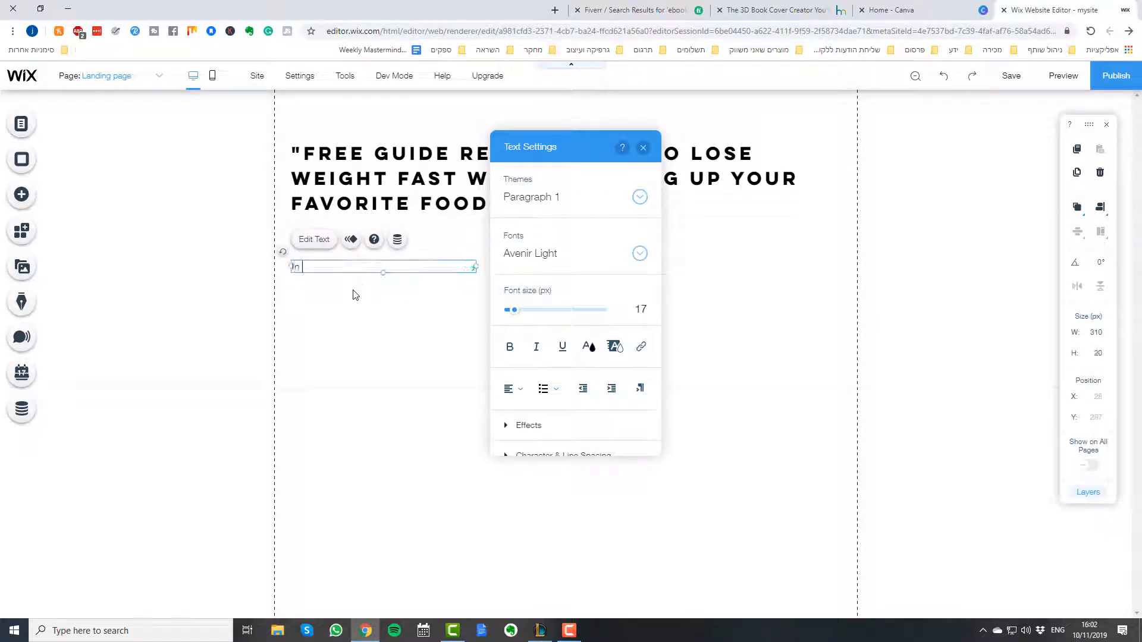
pyautogui.write(' This Guide You')
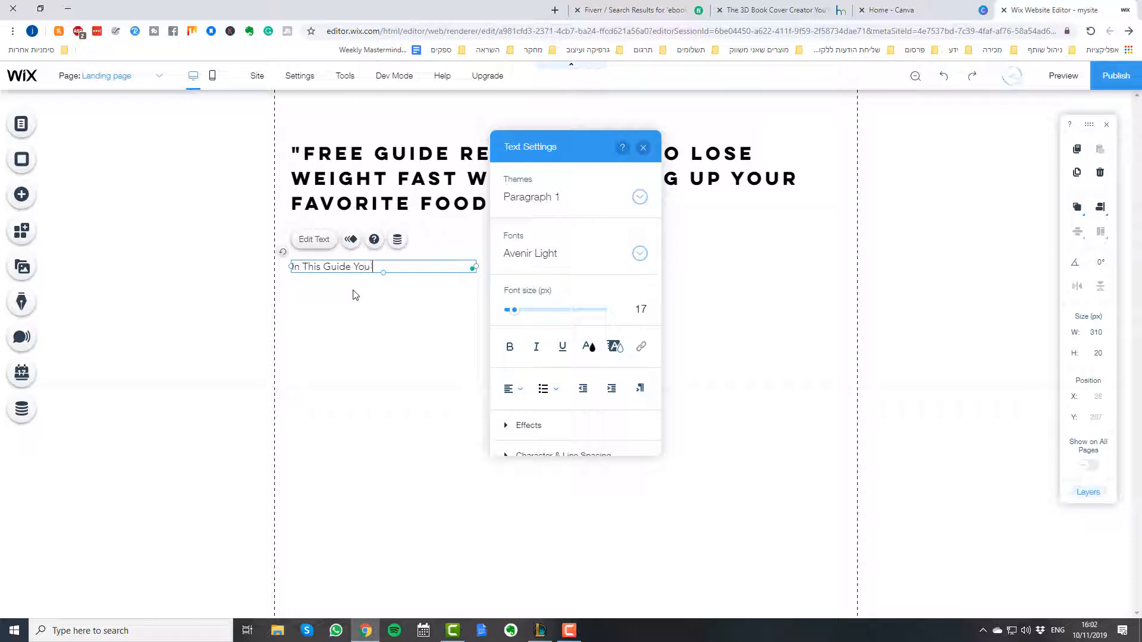
pyautogui.write("'ll Learn:")
pyautogui.click(355, 295)
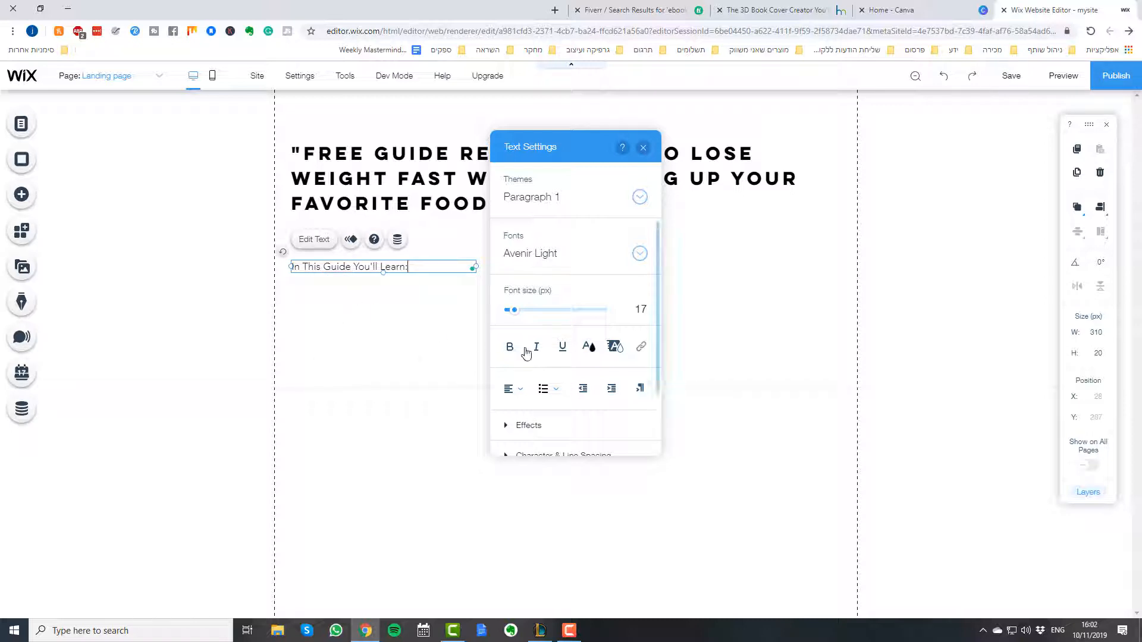
# - Start a bulleted list below the intro line with "The ONE thing that your probably not doing and it's holding you back from losing weight"
pyautogui.press('Return')
pyautogui.click(547, 389)
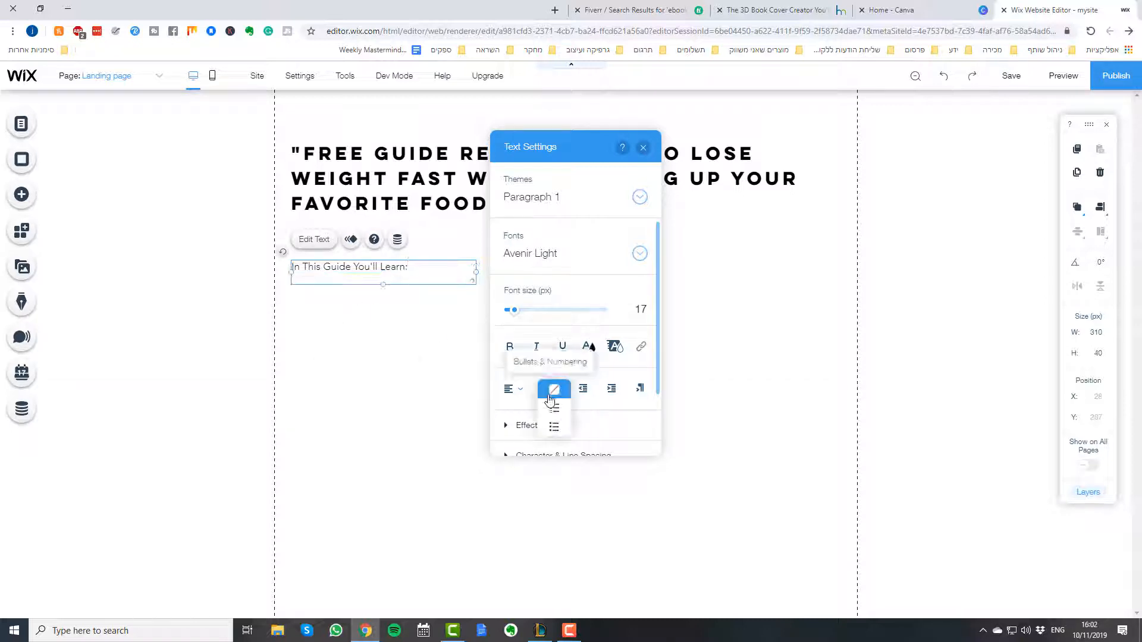
pyautogui.click(554, 427)
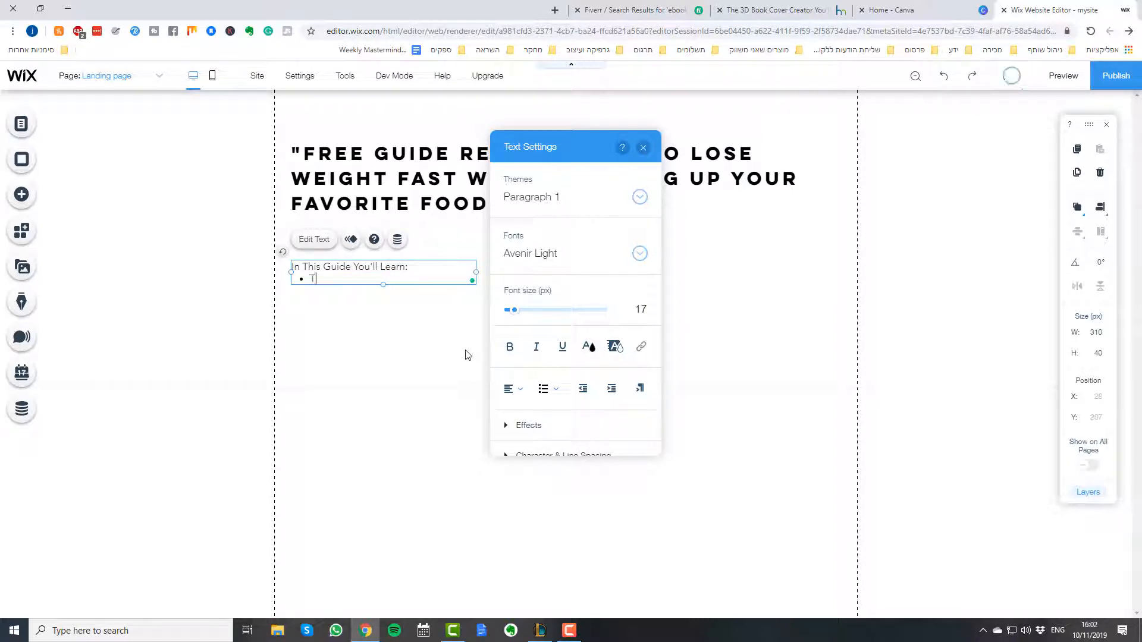
pyautogui.write('Th')
pyautogui.press('BackSpace')
pyautogui.press('BackSpace')
pyautogui.write('The ONE thing')
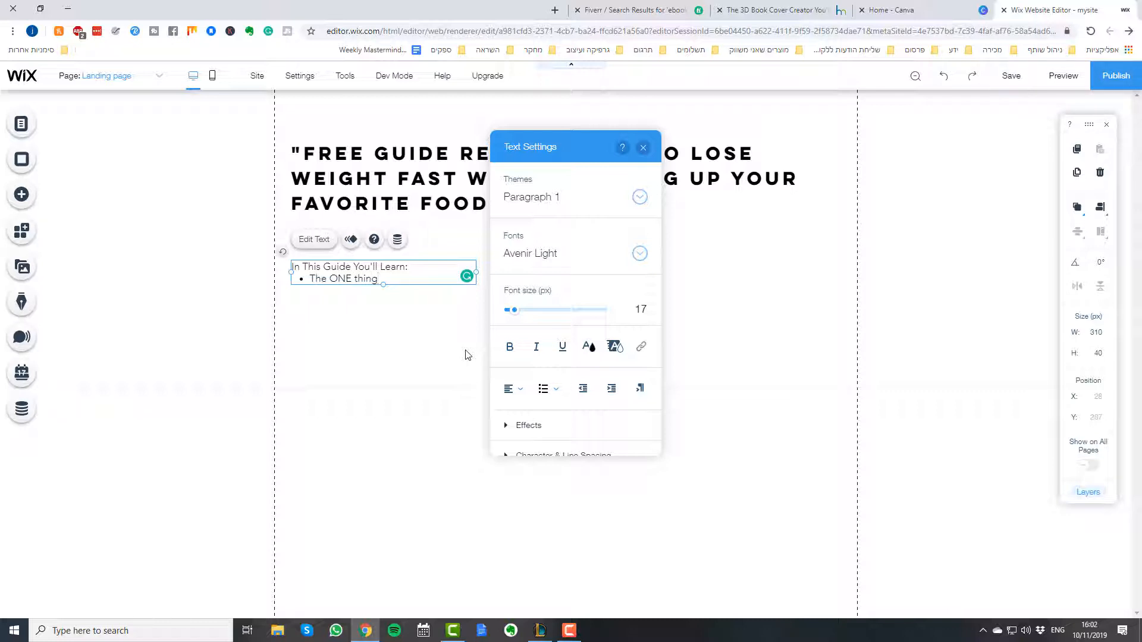
pyautogui.write(' that your probably not doing a')
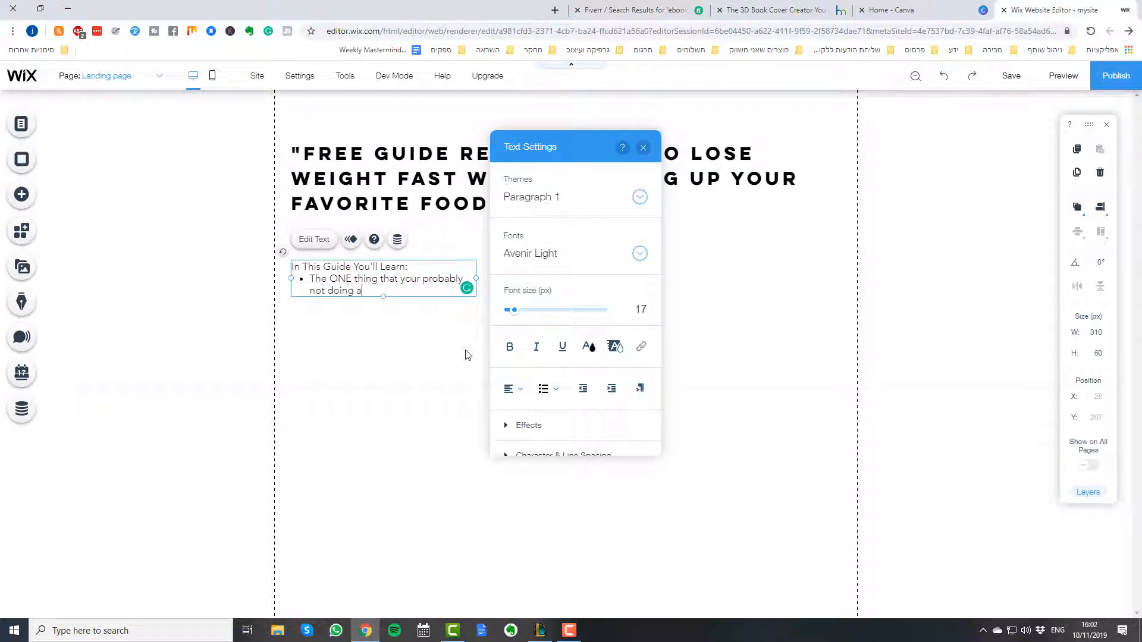
pyautogui.write('nd ')
pyautogui.write('its')
pyautogui.write(' holding')
pyautogui.write(' uo')
pyautogui.press('BackSpace')
pyautogui.press('BackSpace')
pyautogui.write('you')
pyautogui.press('BackSpace')
pyautogui.write('back')
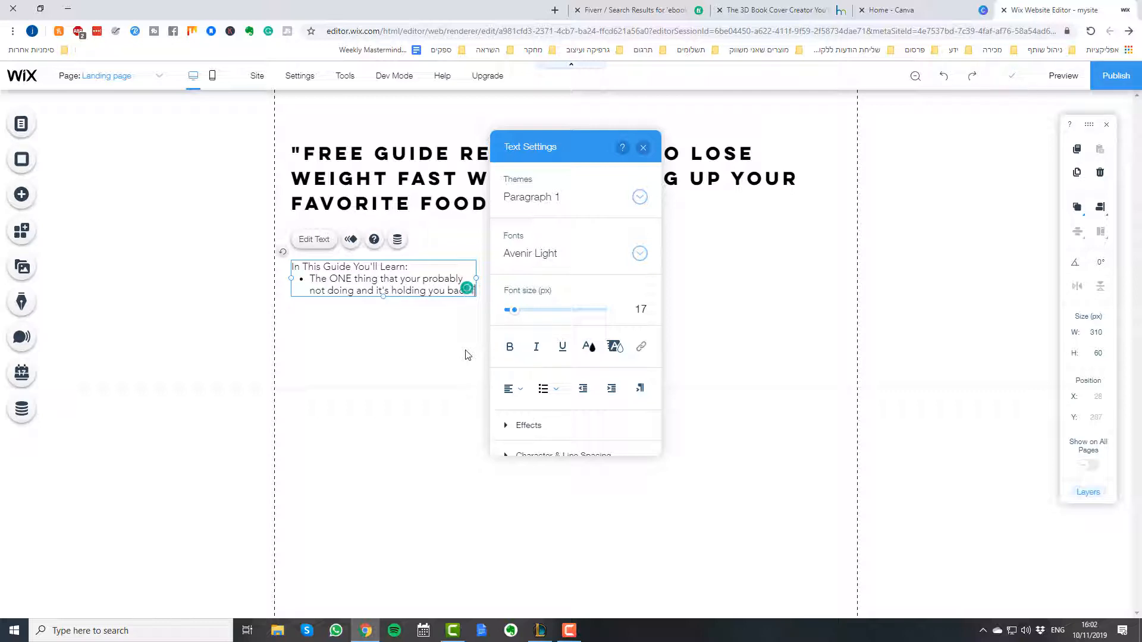
pyautogui.write(' from losing weight')
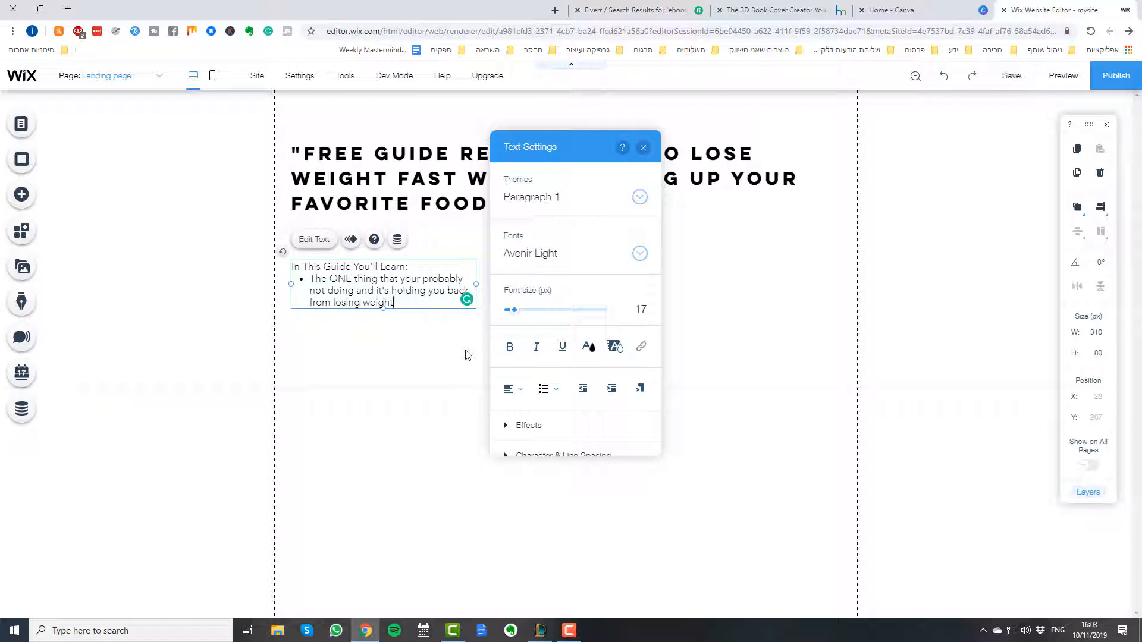
# - Add a second bullet to the list reading "The Secrets that top athletes use to lose weight"
pyautogui.press('Return')
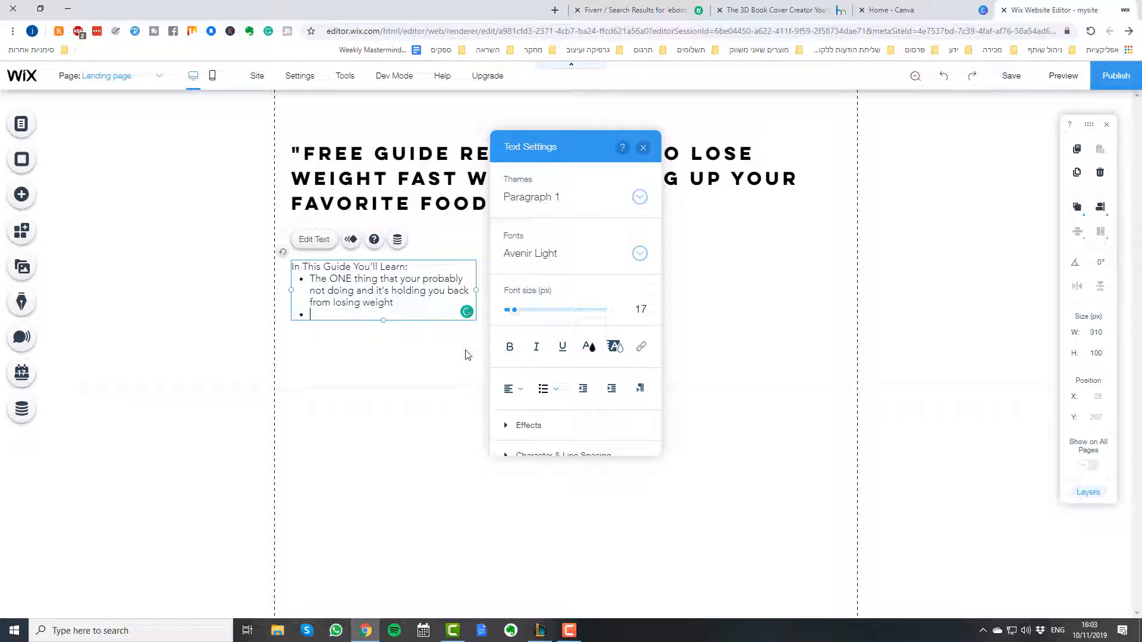
pyautogui.write('The Secrets that top athle')
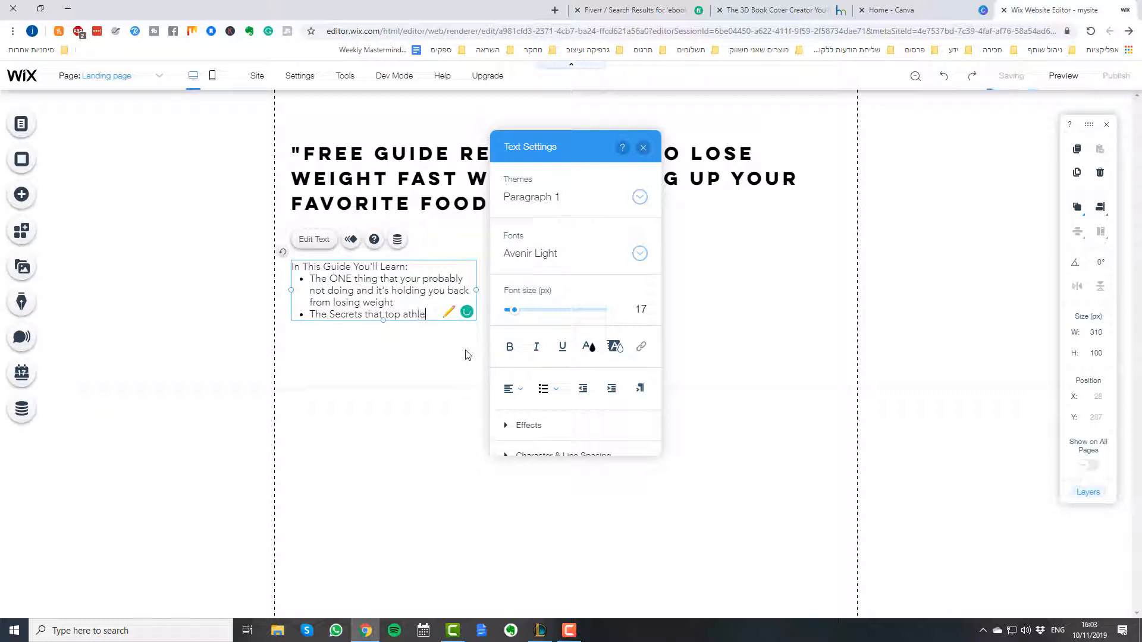
pyautogui.write('tes use to')
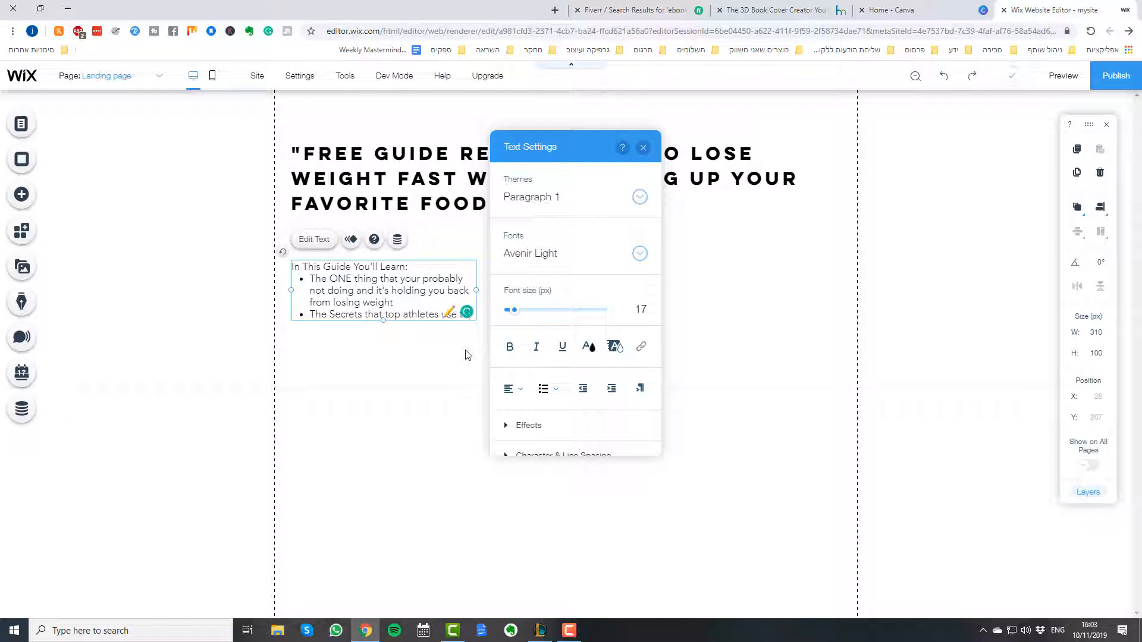
pyautogui.write(' lose weig')
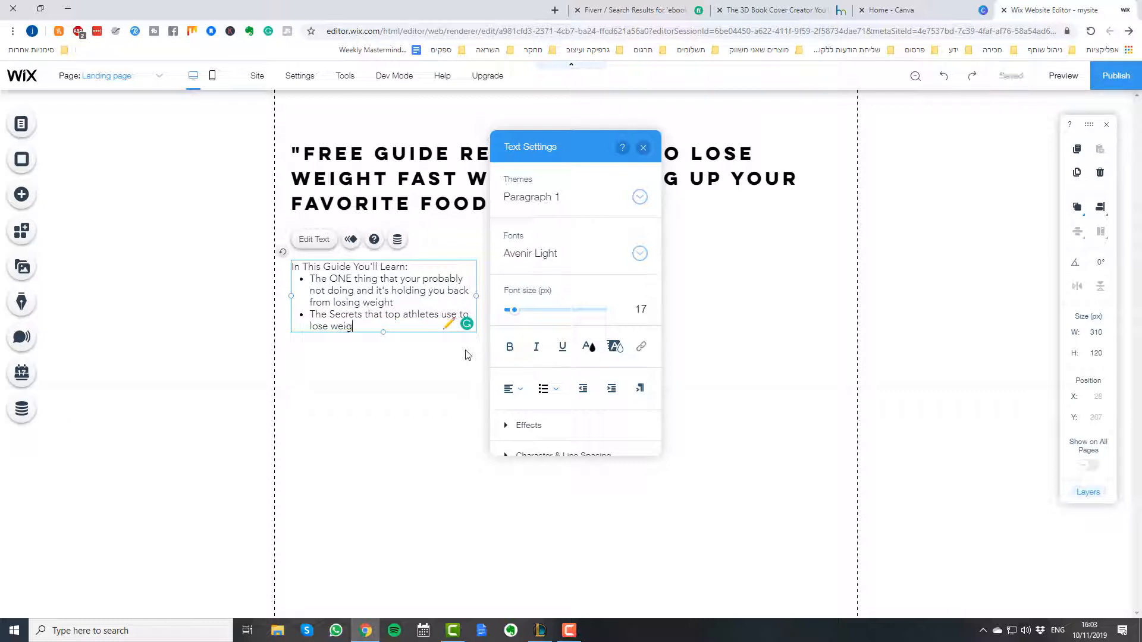
pyautogui.write('ht')
# - Add a third bullet to the list reading "5 delicious foods that will get you in shape"
pyautogui.press('Return')
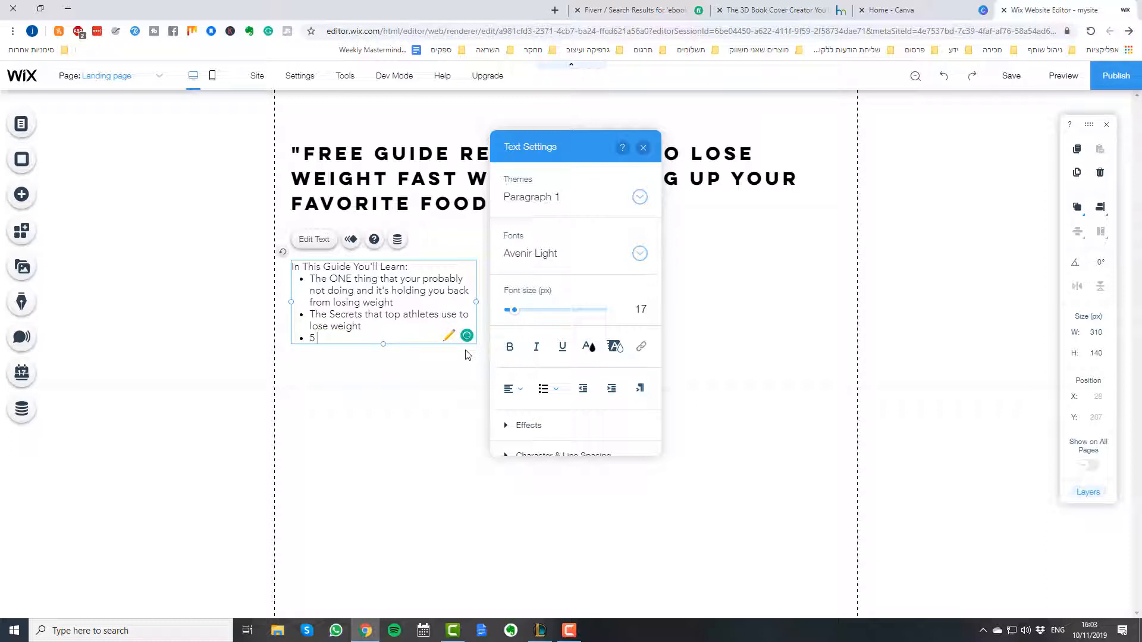
pyautogui.write('5 delicous foods')
pyautogui.moveTo(351, 336)
pyautogui.click(339, 357)
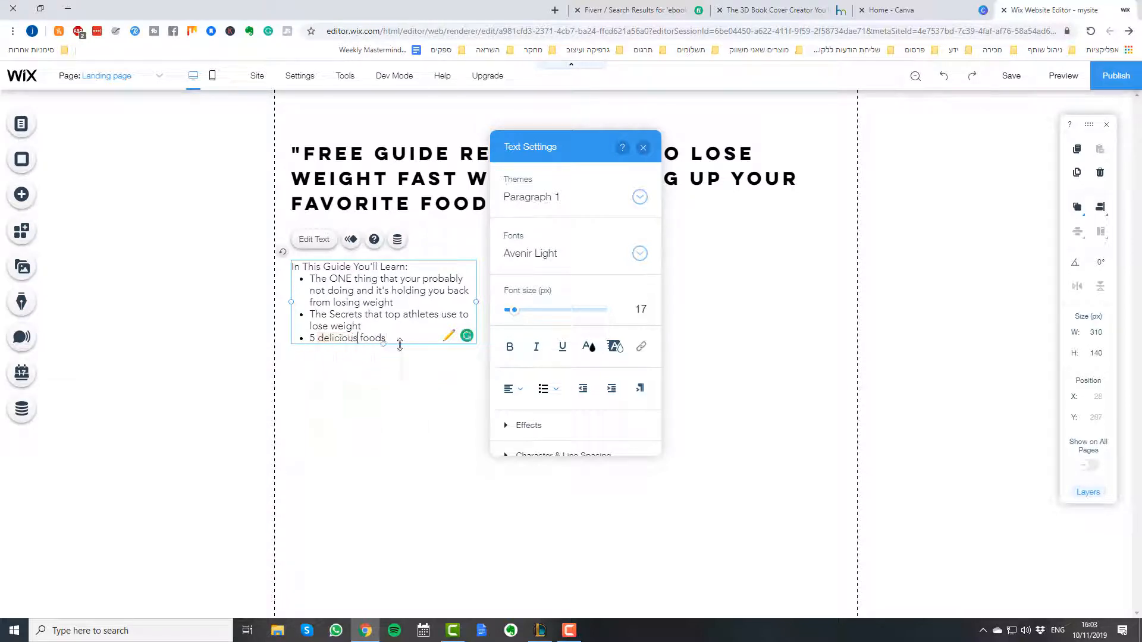
pyautogui.write('that will get you in shape')
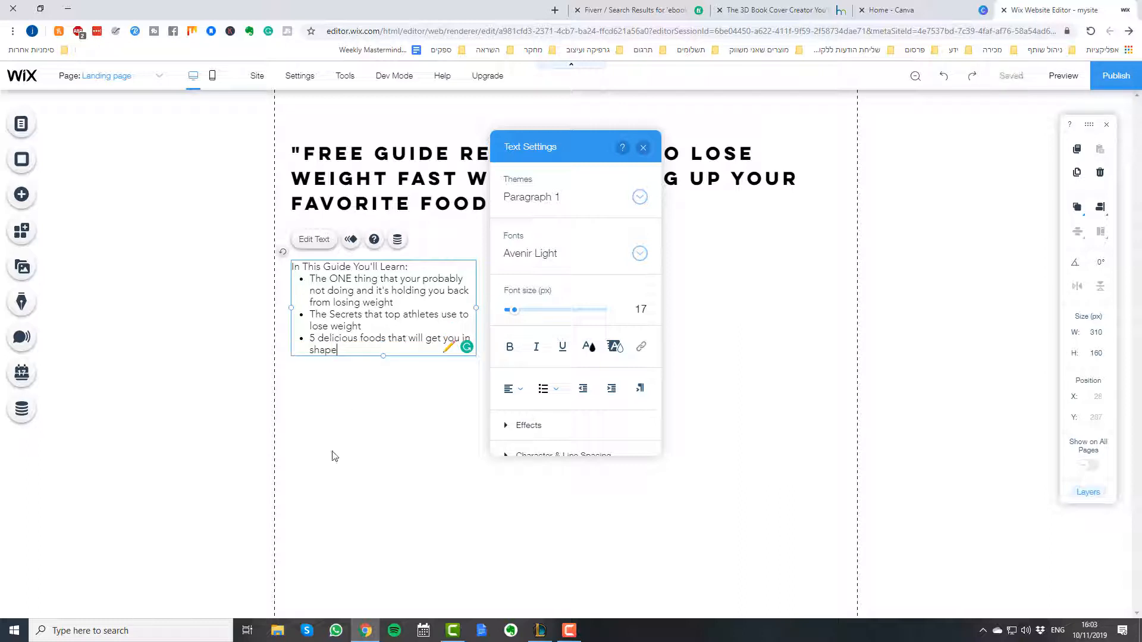
# - Set the font size of the whole intro line and bulleted list to 20 px and finish editing the text
pyautogui.hotkey('ctrl', 'a')
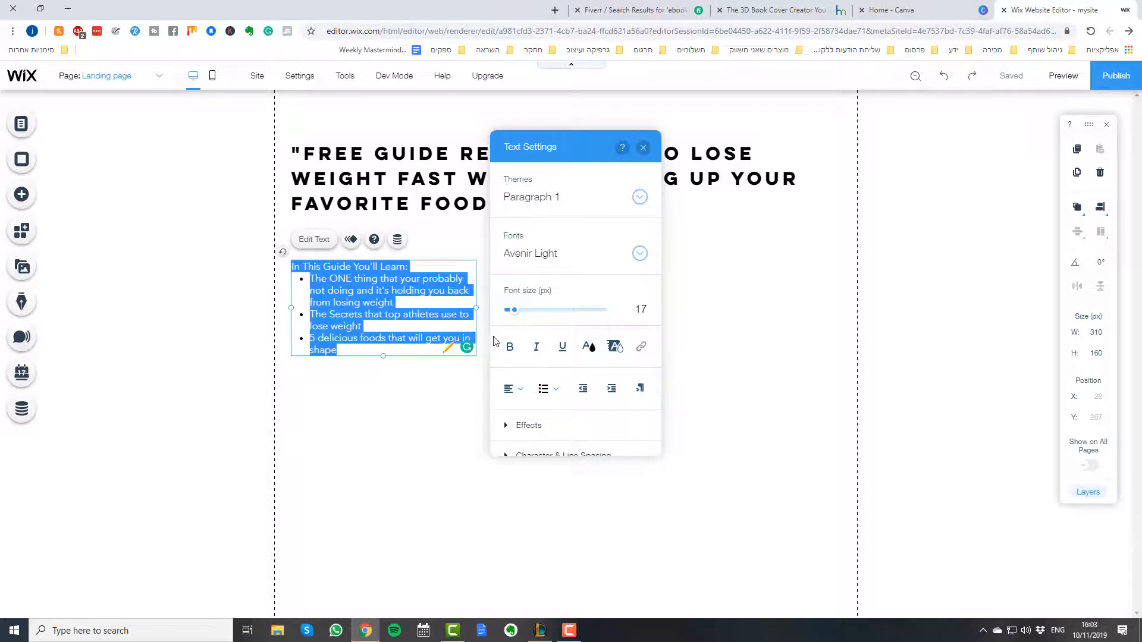
pyautogui.moveTo(514, 310); pyautogui.dragTo(517, 315)
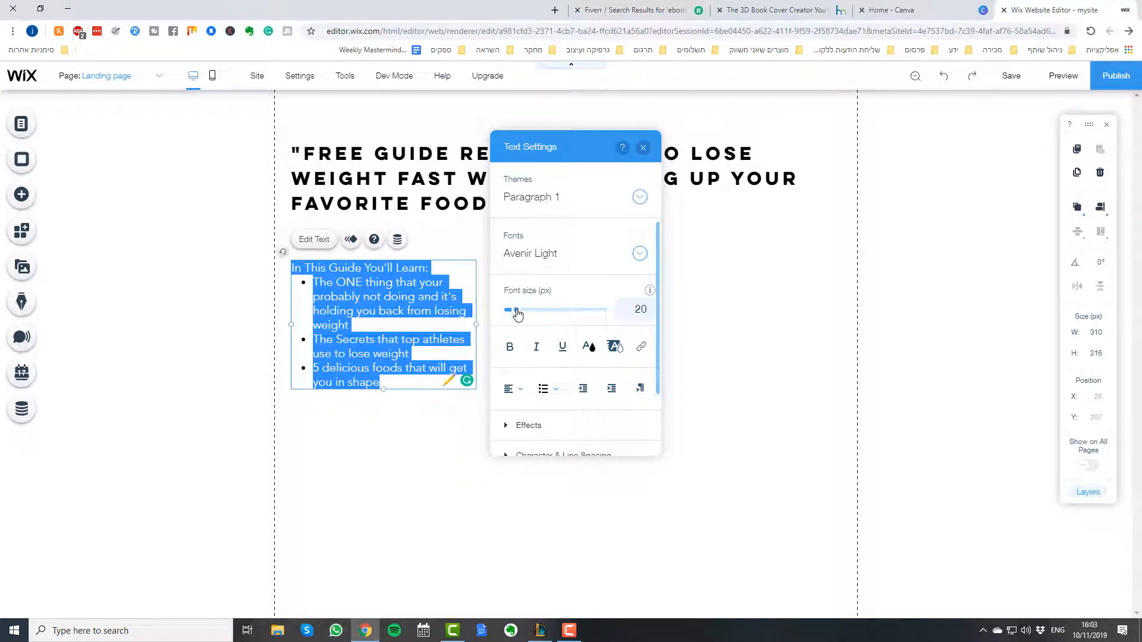
pyautogui.click(434, 415)
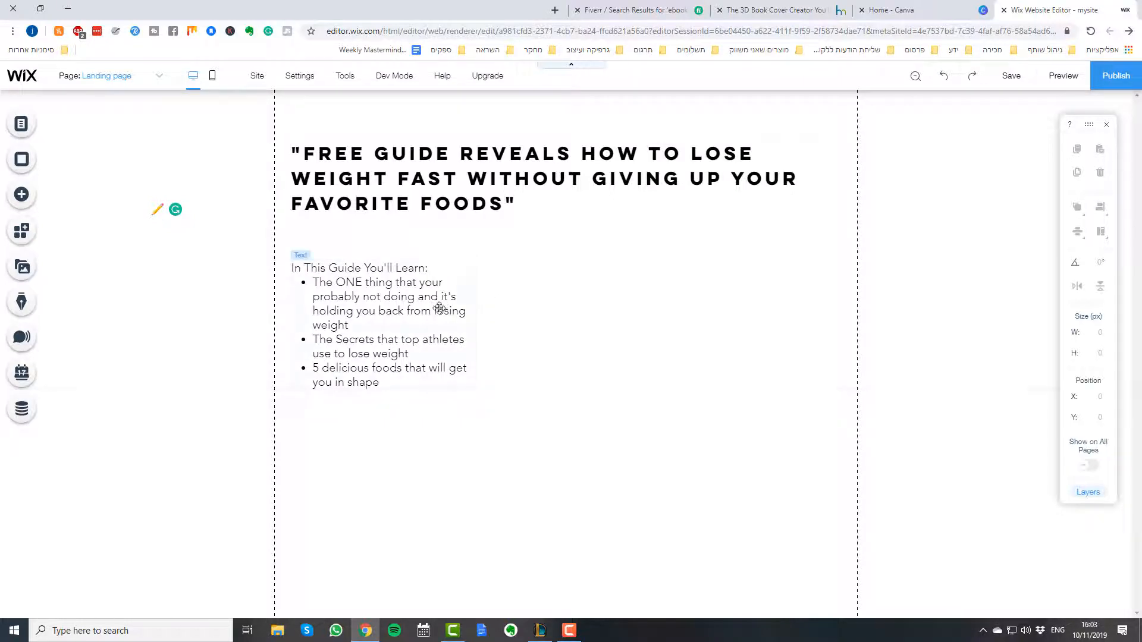
pyautogui.click(533, 324)
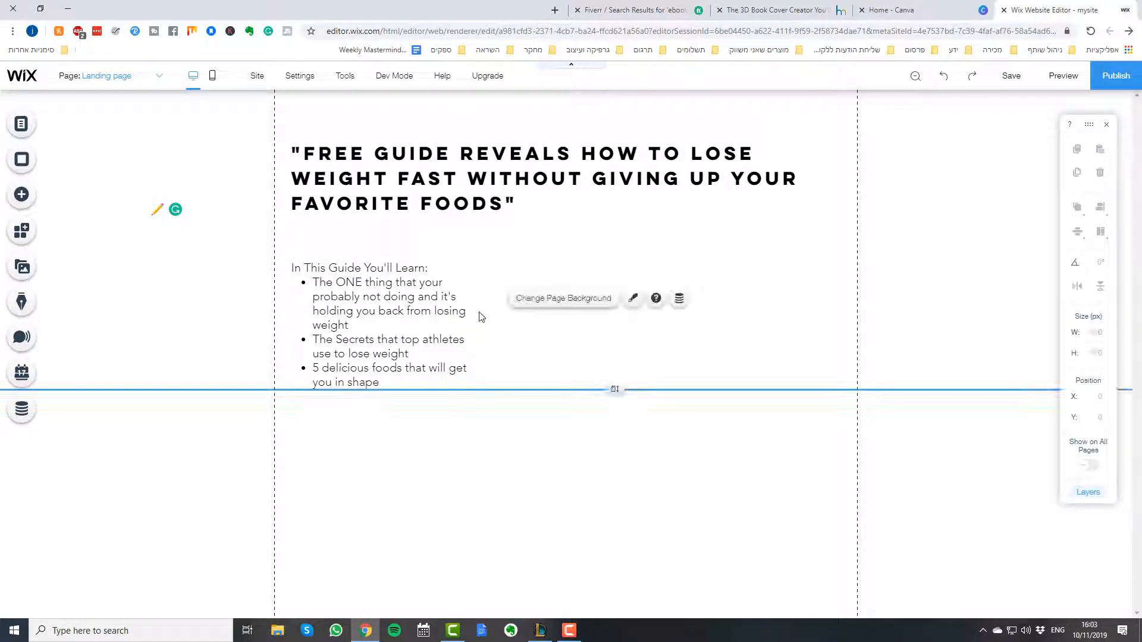
# - Try a YouTube video player beside the bulleted list at about X 411, Y 287, and delete it
pyautogui.click(33, 198)
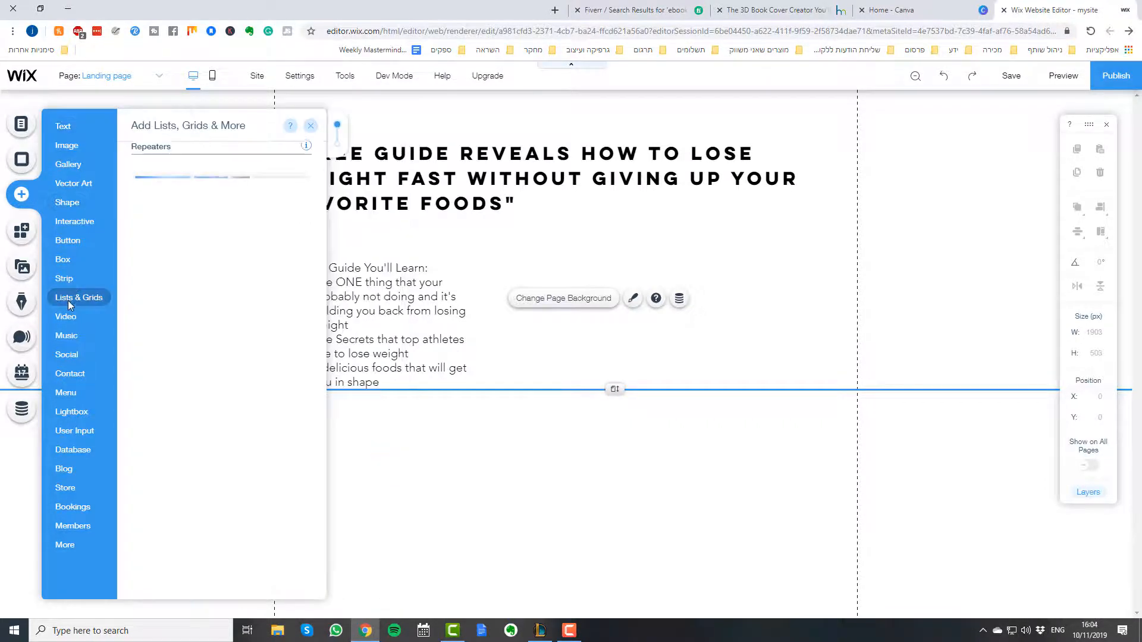
pyautogui.moveTo(69, 325)
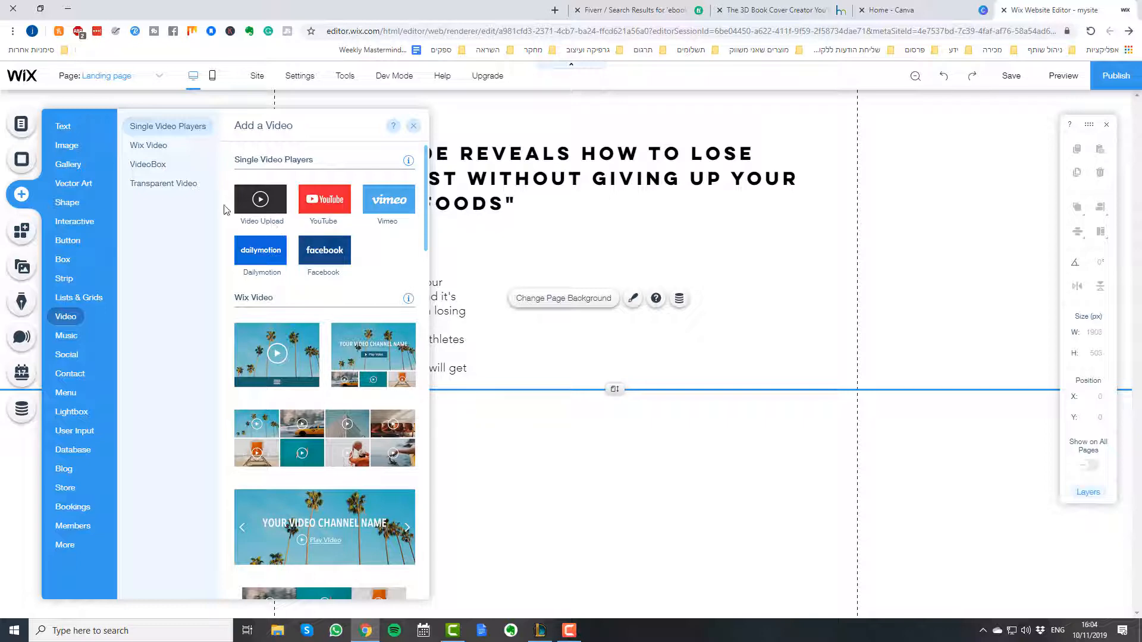
pyautogui.click(312, 202)
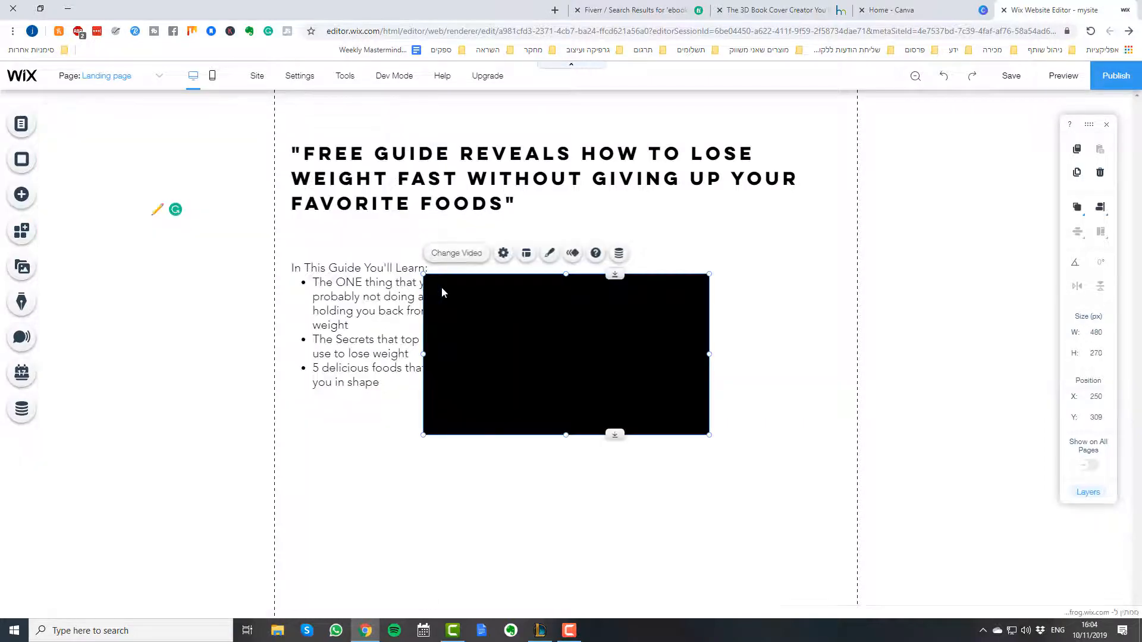
pyautogui.moveTo(551, 349); pyautogui.dragTo(638, 334)
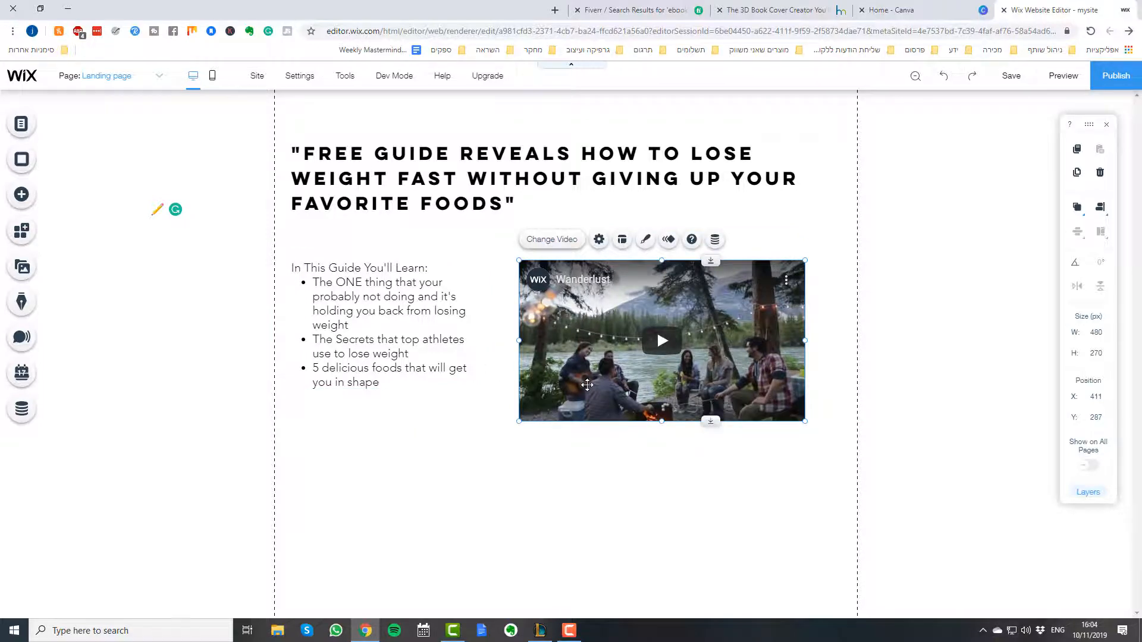
pyautogui.press('Delete')
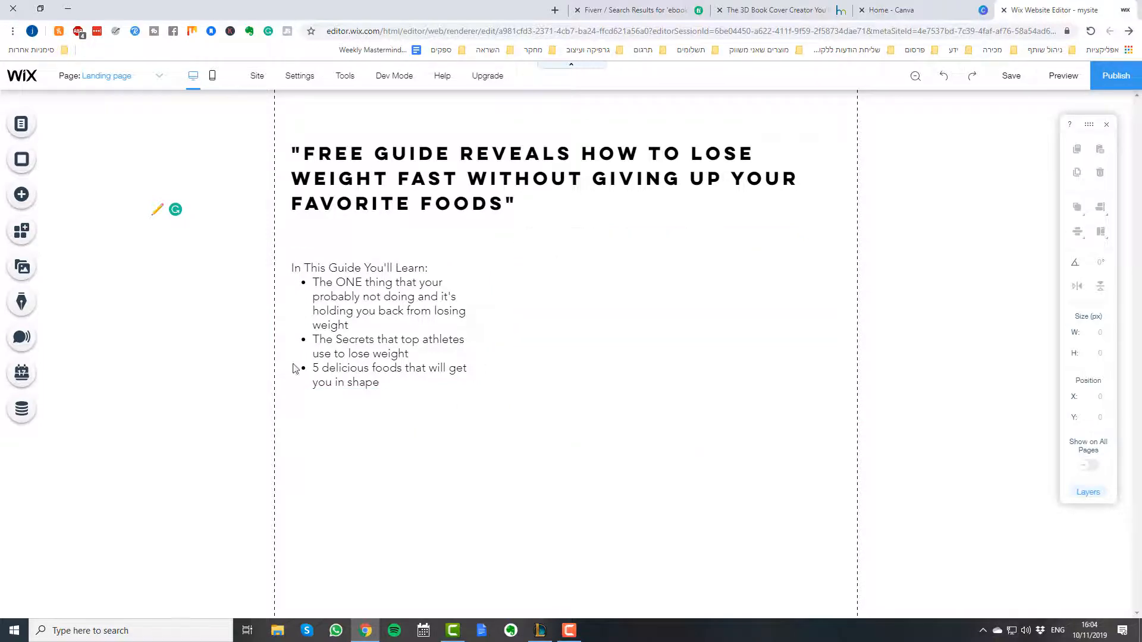
# - Add the uploaded book cover image example 2.png and place it beside the bulleted list at about X 380, Y 211
pyautogui.click(22, 197)
pyautogui.click(70, 147)
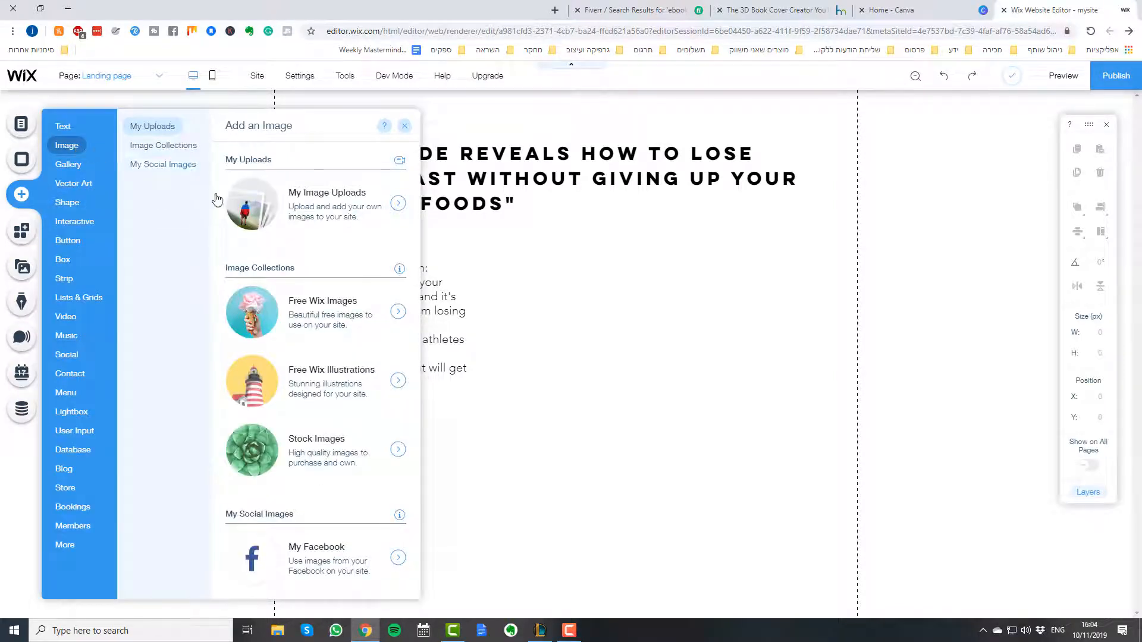
pyautogui.click(291, 222)
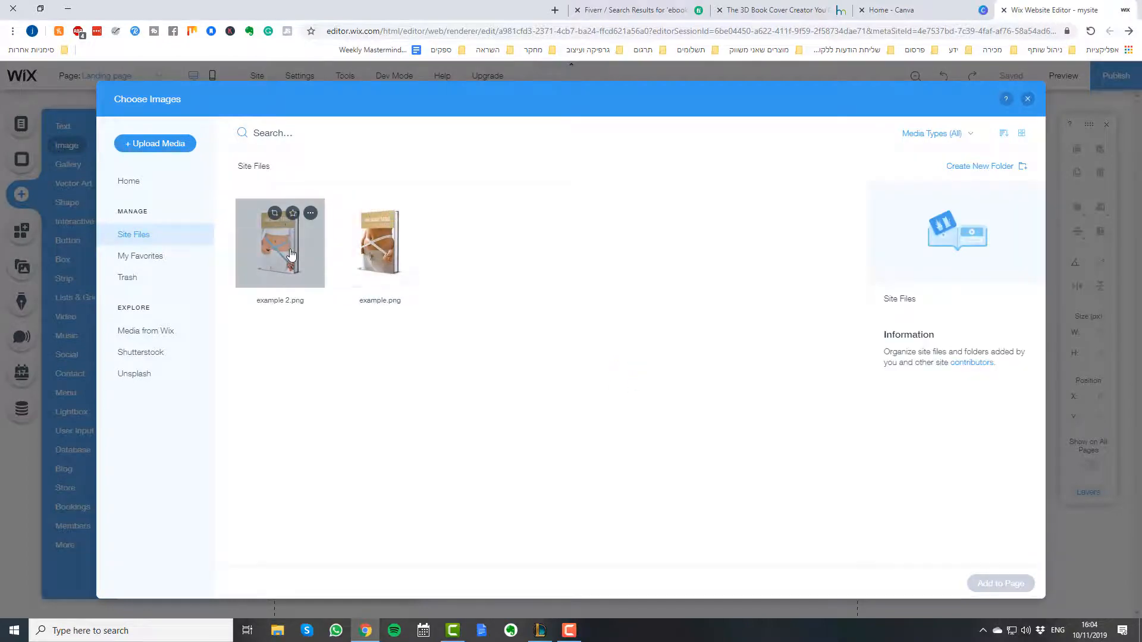
pyautogui.doubleClick(292, 255)
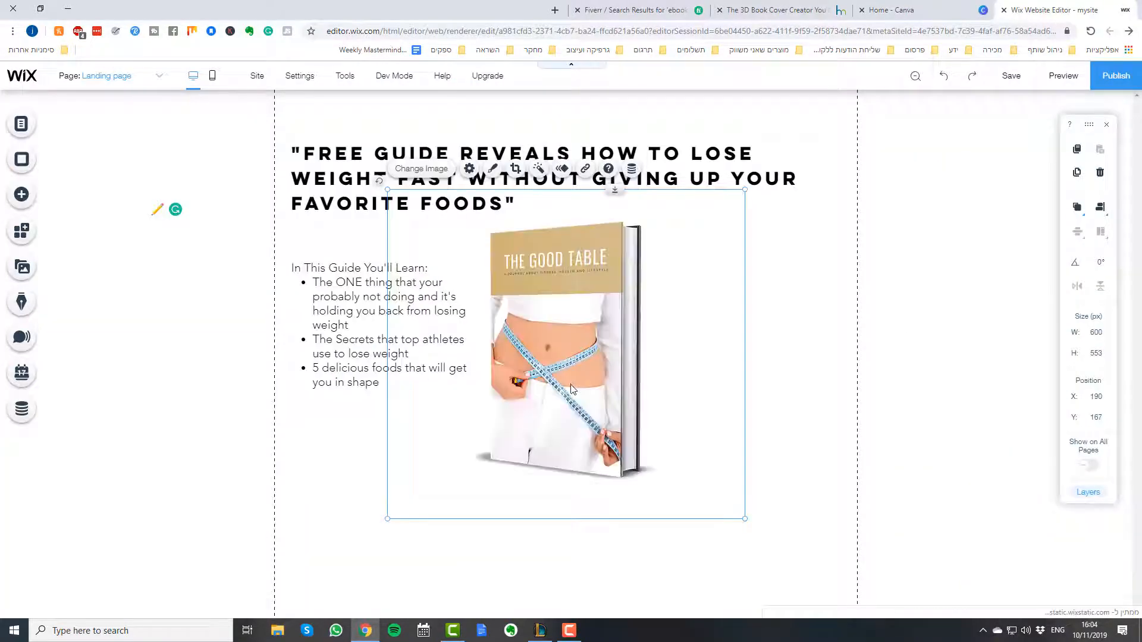
pyautogui.moveTo(559, 339); pyautogui.dragTo(673, 364)
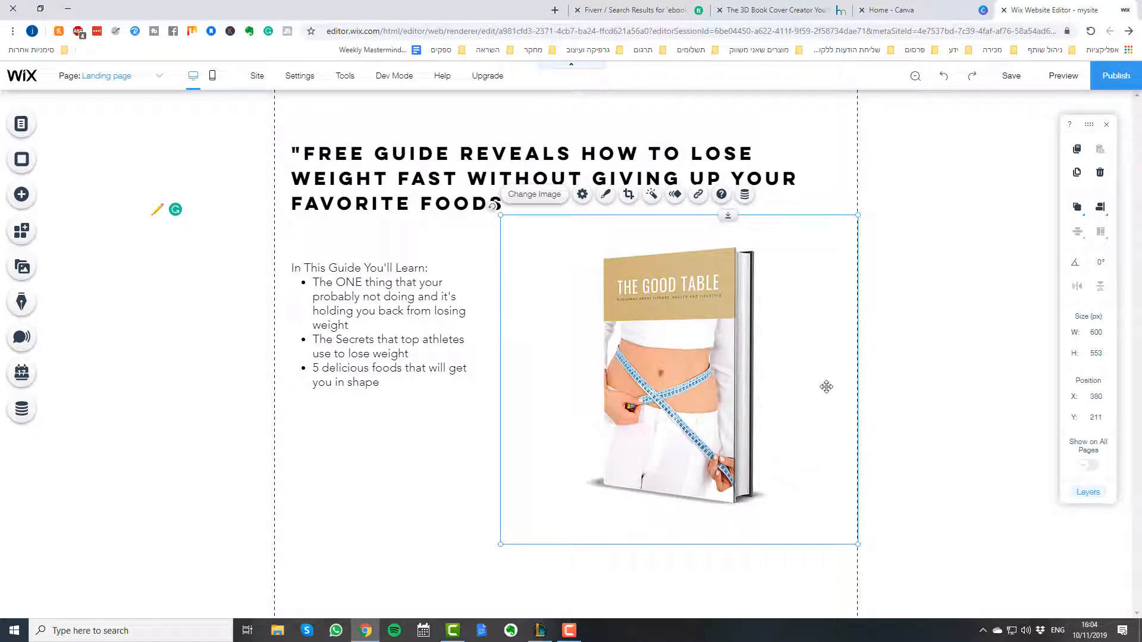
pyautogui.click(928, 327)
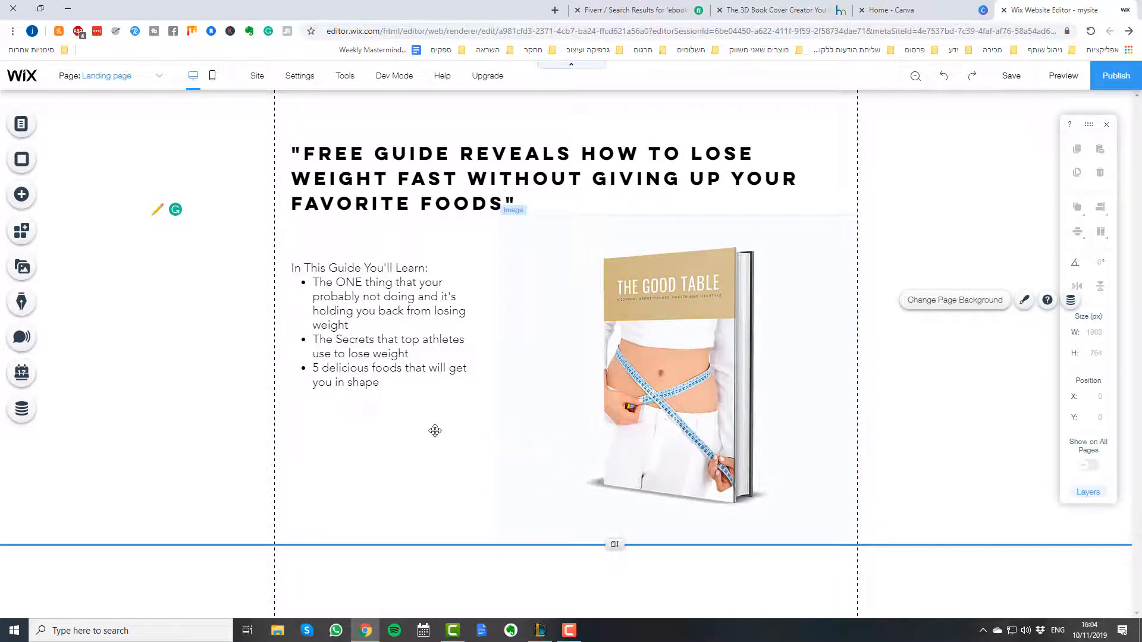
# - Add the rounded outlined button from My Buttons, place it below the bulleted list and enlarge it to about 280 by 79 px
pyautogui.click(22, 203)
pyautogui.click(71, 242)
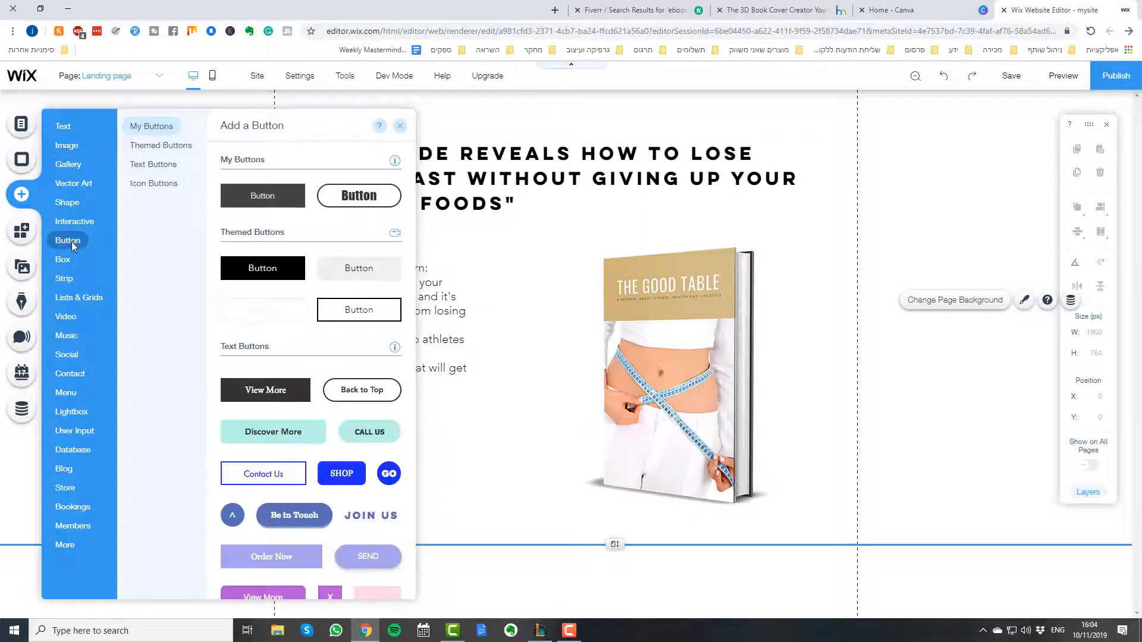
pyautogui.click(366, 205)
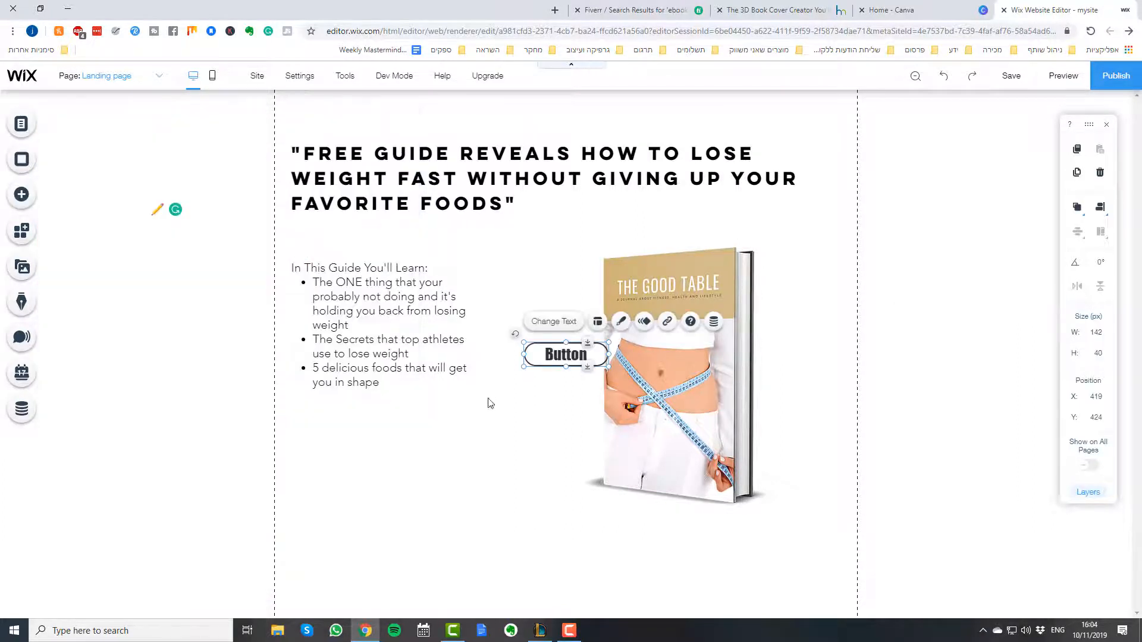
pyautogui.moveTo(554, 348); pyautogui.dragTo(476, 456)
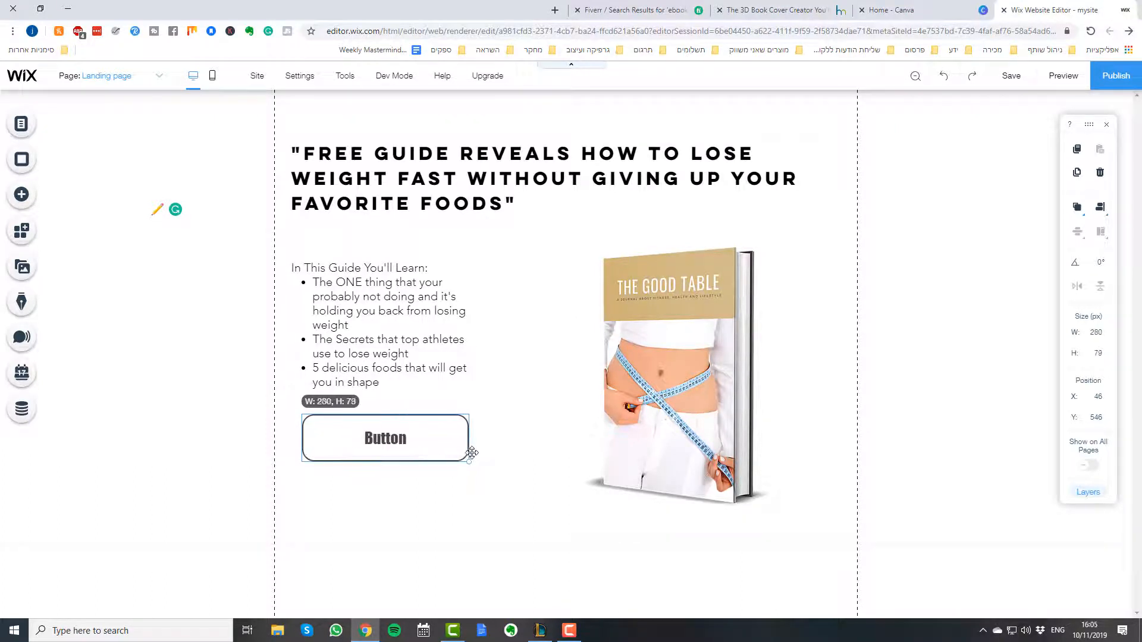
# - Set the text of the button below the list to "Send Me The eBook" and close its settings
pyautogui.doubleClick(400, 438)
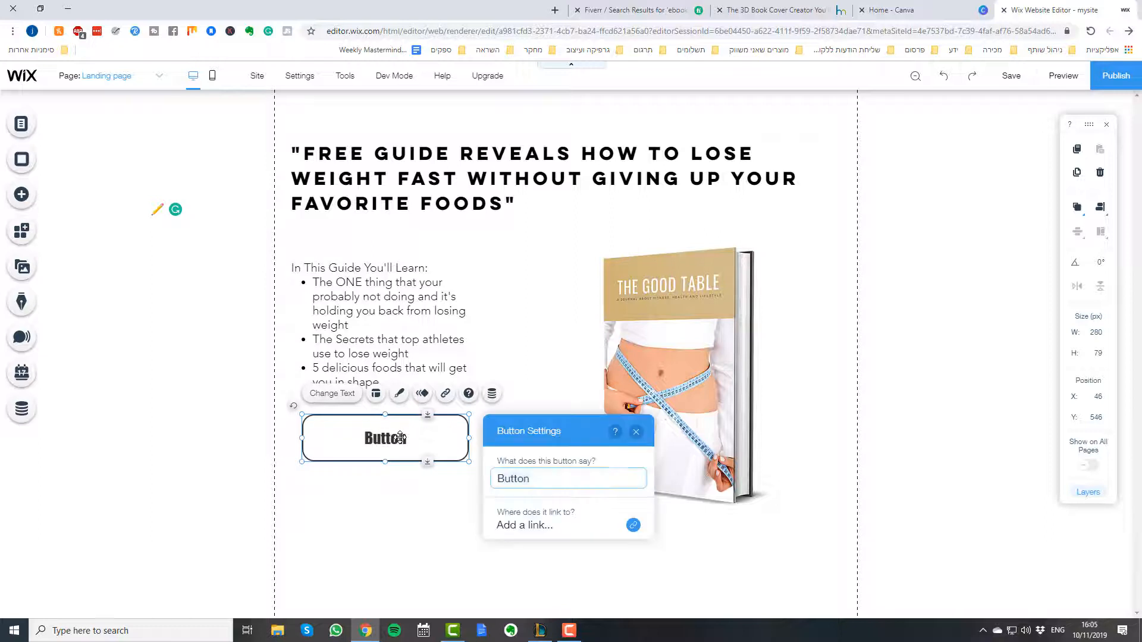
pyautogui.doubleClick(530, 478)
pyautogui.write('Send Me ')
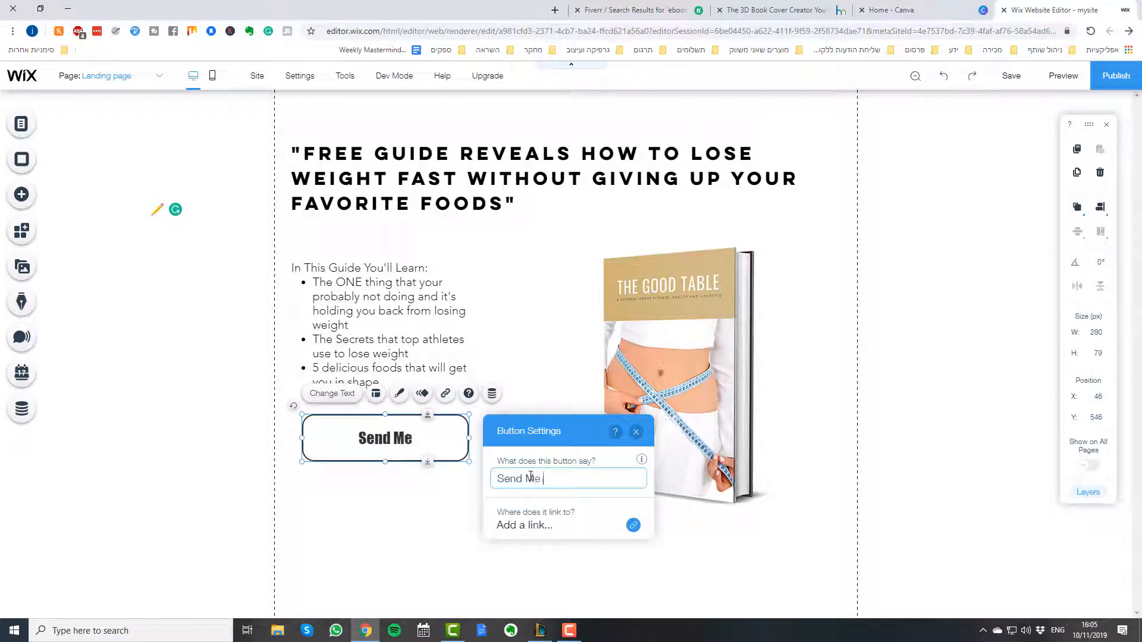
pyautogui.write('The E')
pyautogui.press('BackSpace')
pyautogui.write('e')
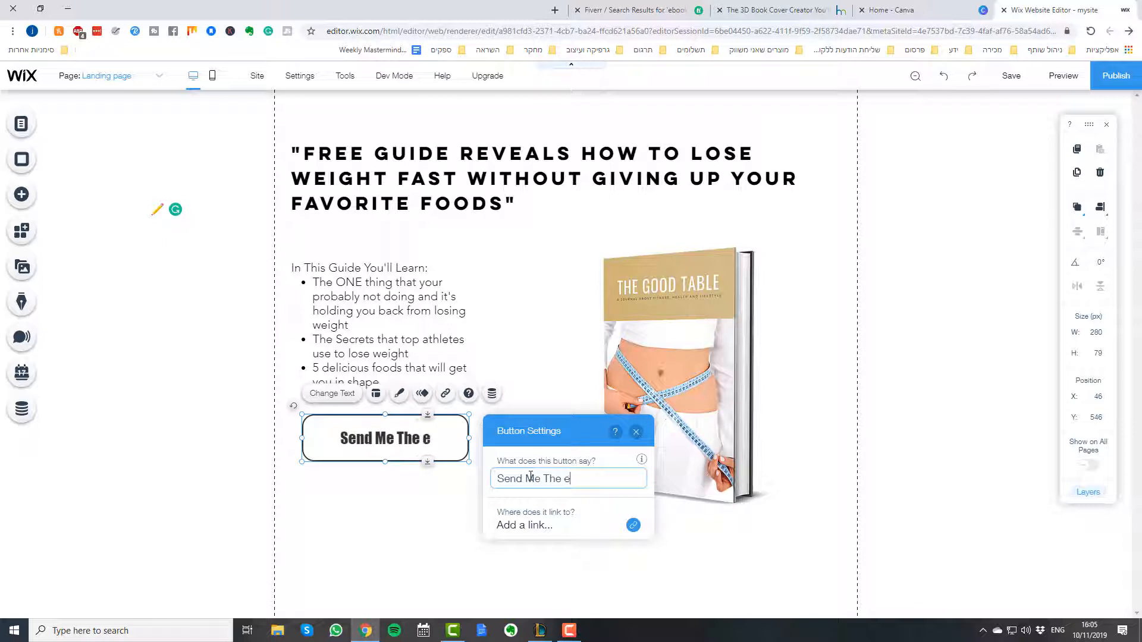
pyautogui.write('Book')
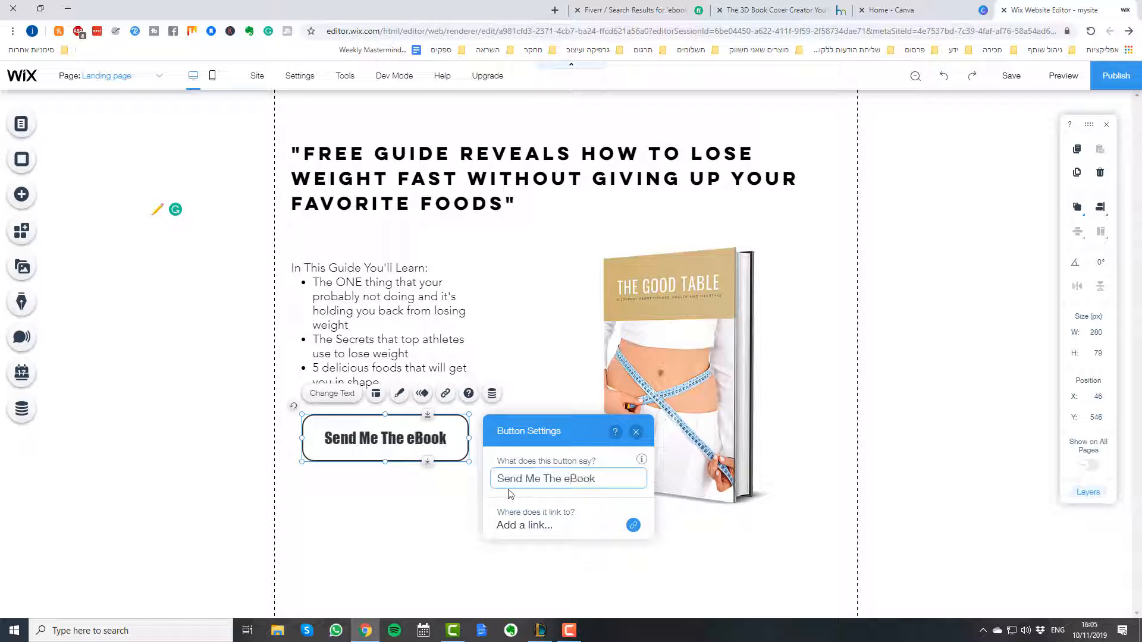
pyautogui.click(562, 356)
pyautogui.click(257, 347)
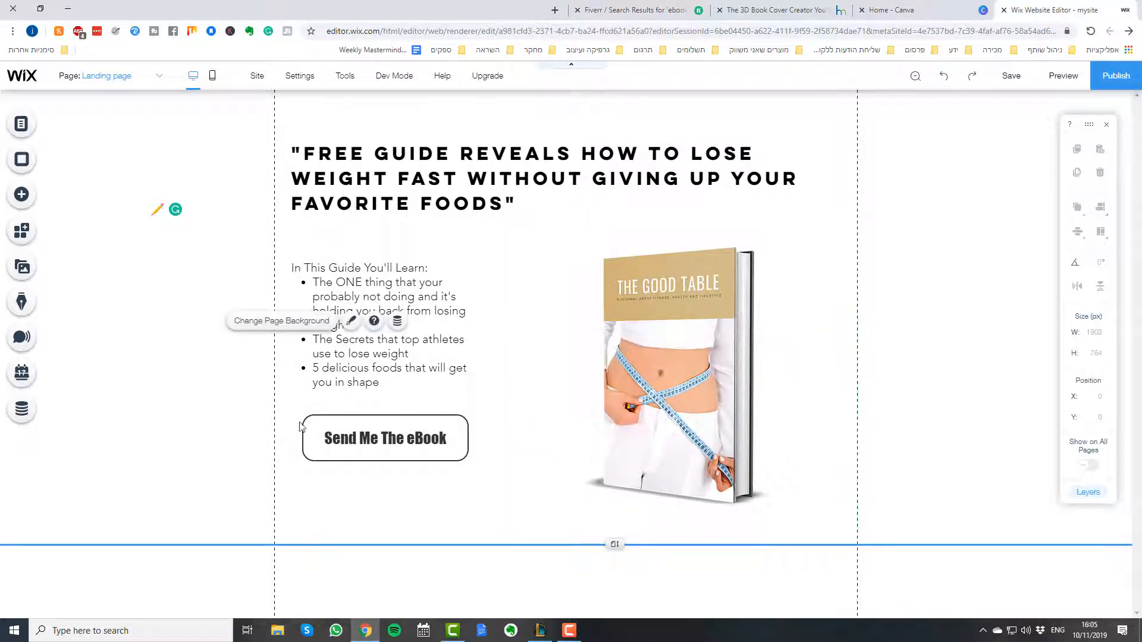
# - Browse the lightbox designs and add the Subscribe (Grayscale) lightbox to the landing page
pyautogui.click(33, 198)
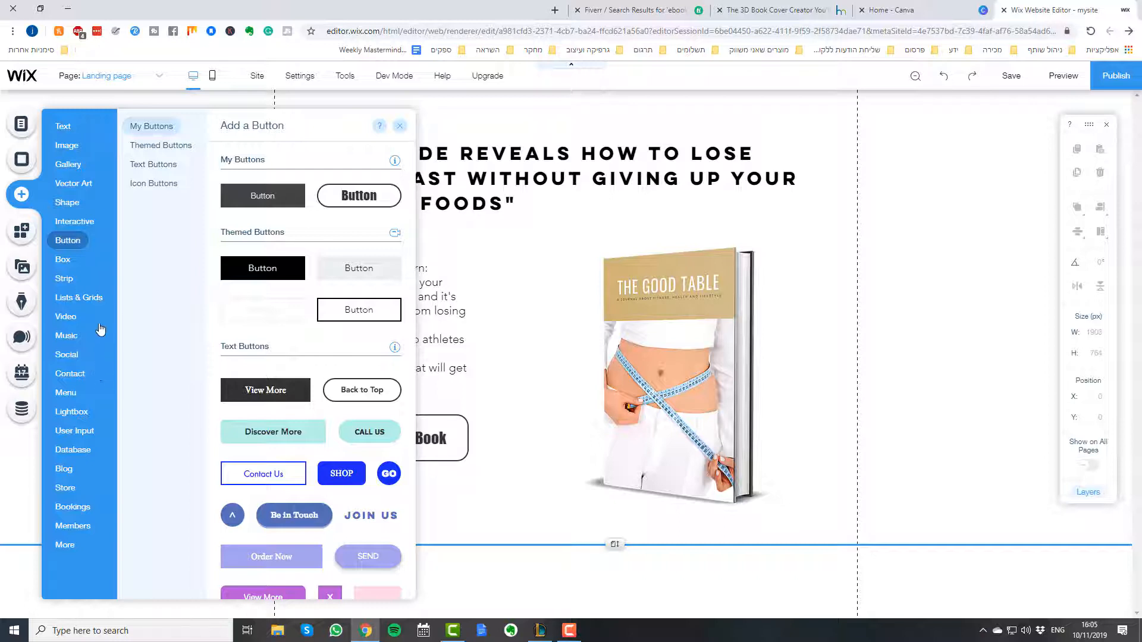
pyautogui.moveTo(84, 287)
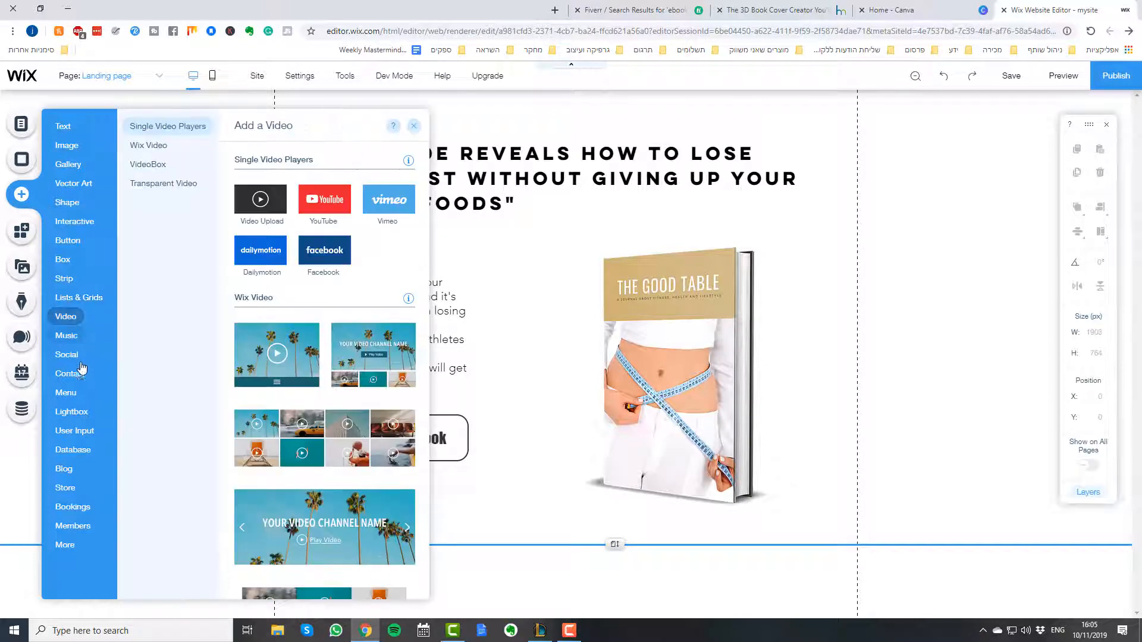
pyautogui.moveTo(76, 412)
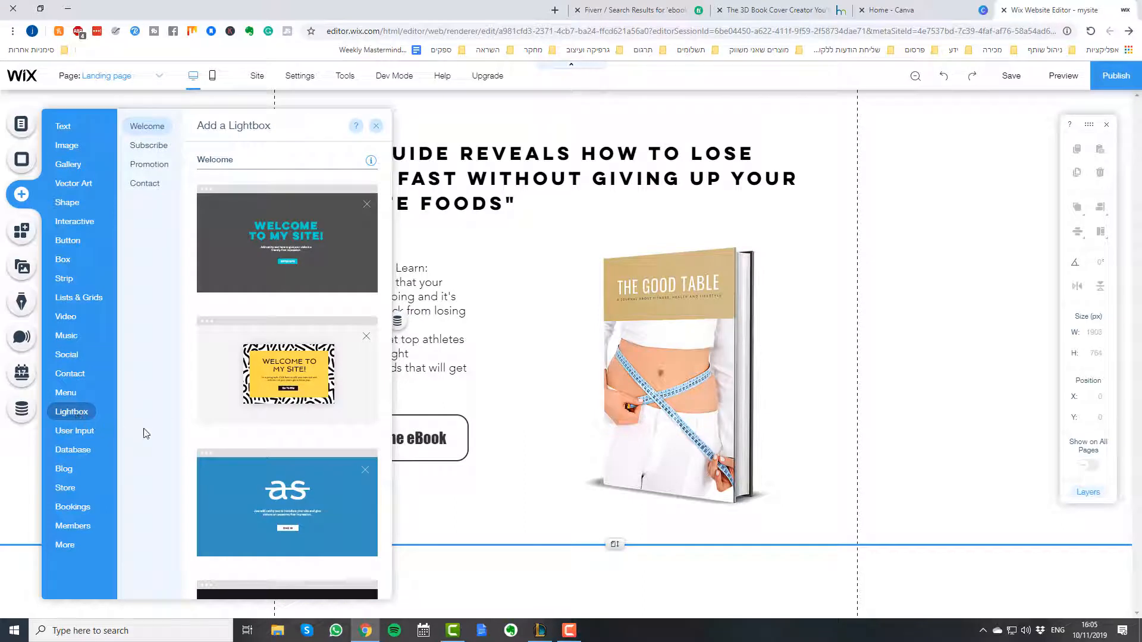
pyautogui.scroll(-10, 285, 428)
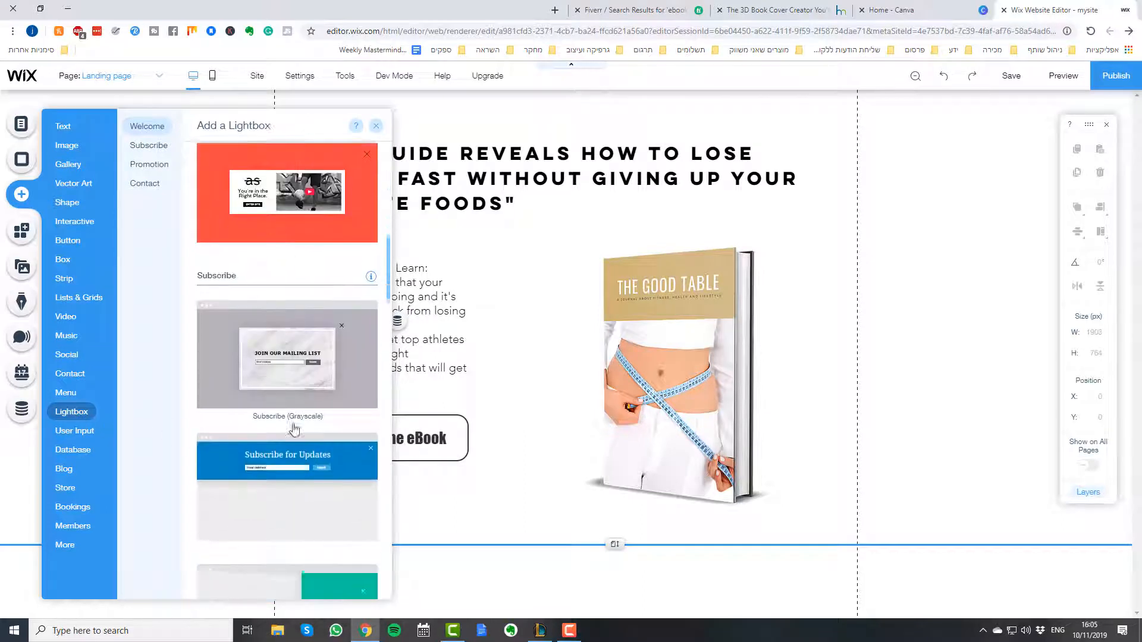
pyautogui.scroll(-2, 238, 345)
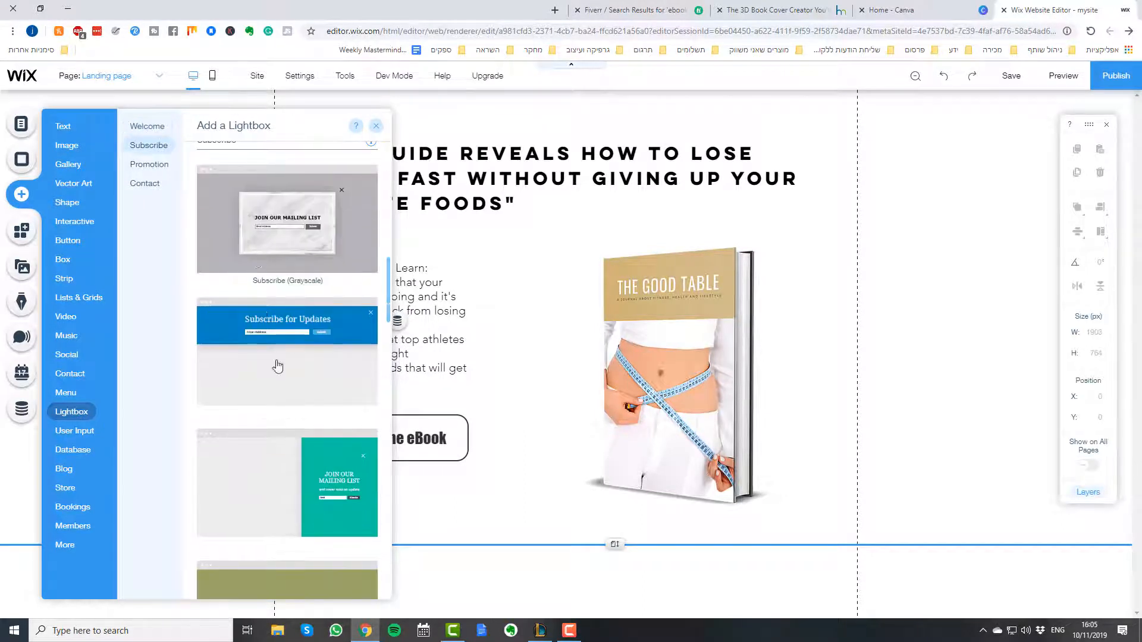
pyautogui.scroll(-3, 321, 452)
pyautogui.scroll(-2, 345, 474)
pyautogui.scroll(7, 298, 367)
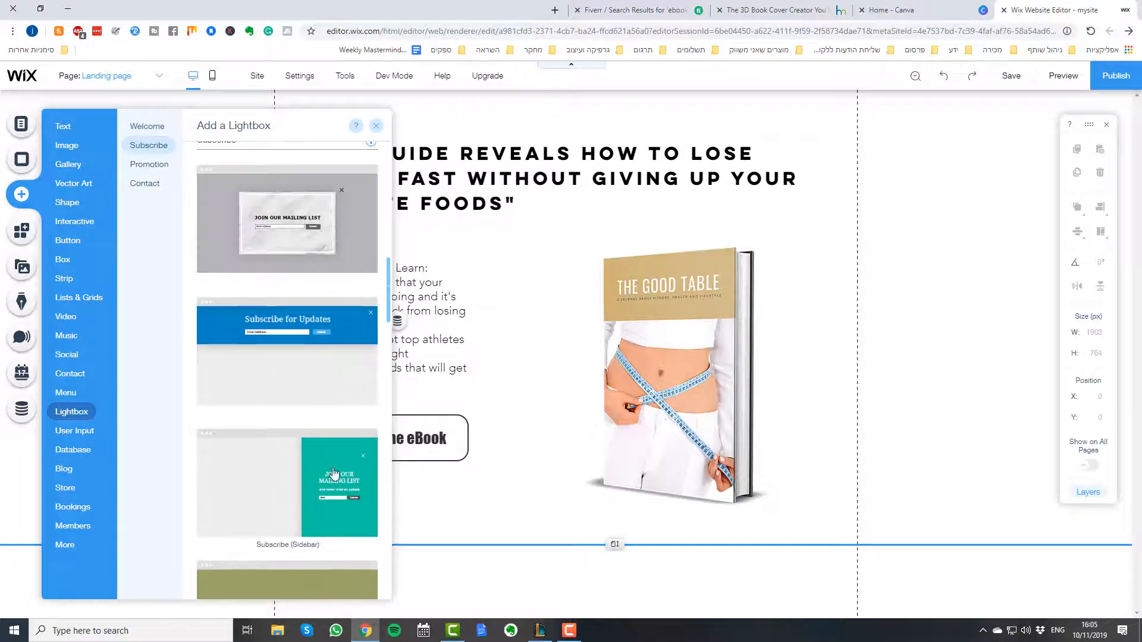
pyautogui.click(410, 407)
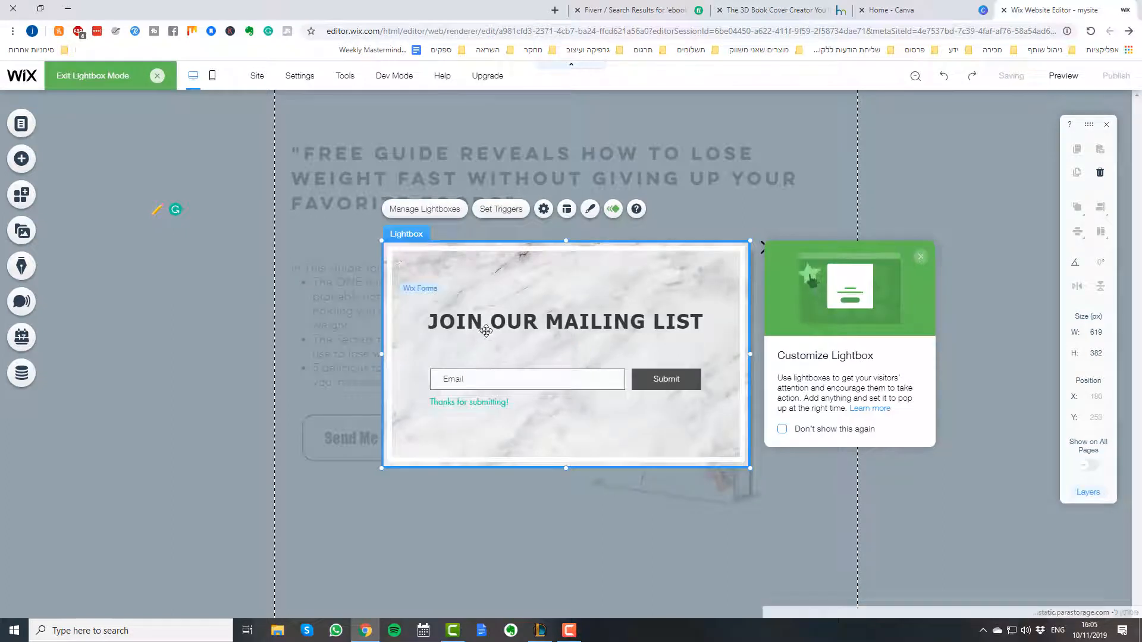
# - Replace the heading of the lightbox's subscribe form with "Where Should I Send It To?"
pyautogui.click(488, 323)
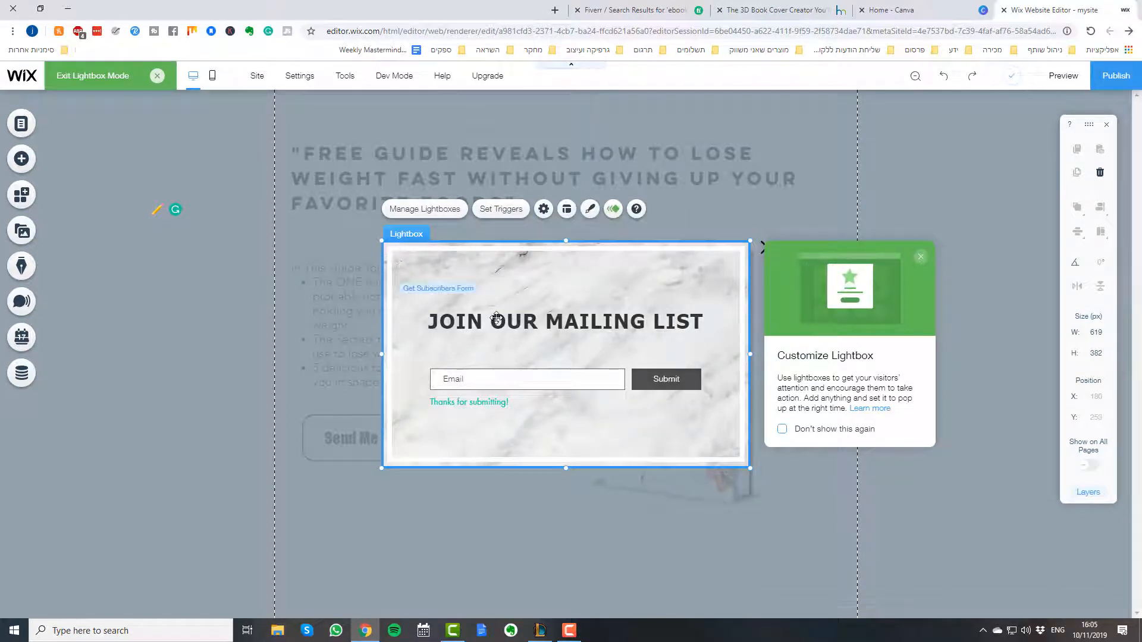
pyautogui.doubleClick(496, 319)
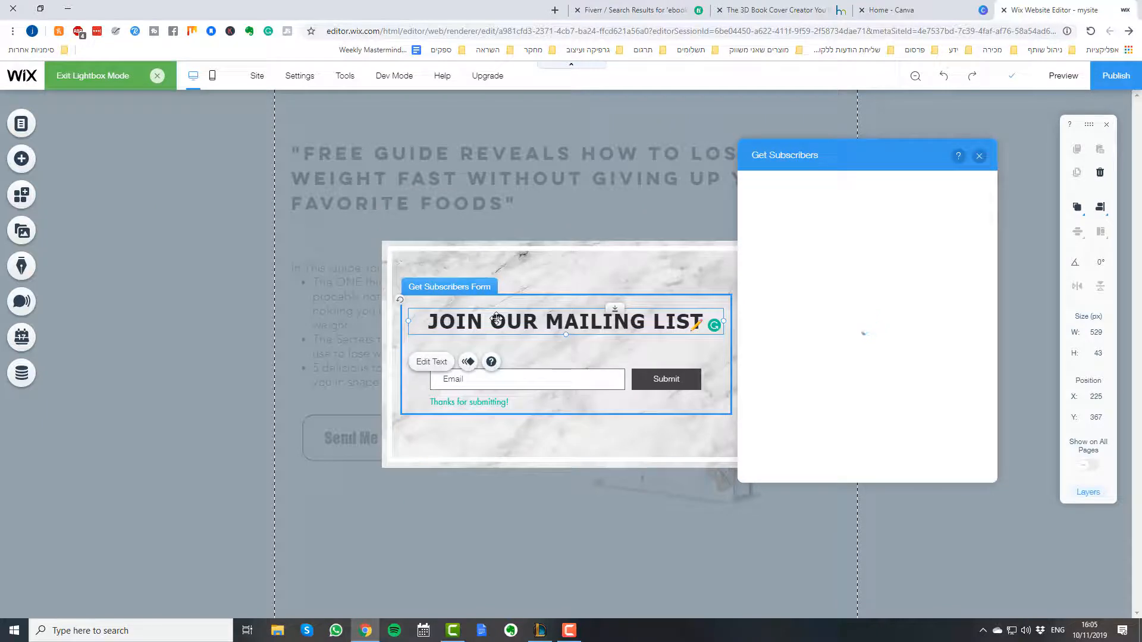
pyautogui.doubleClick(497, 320)
pyautogui.write('W')
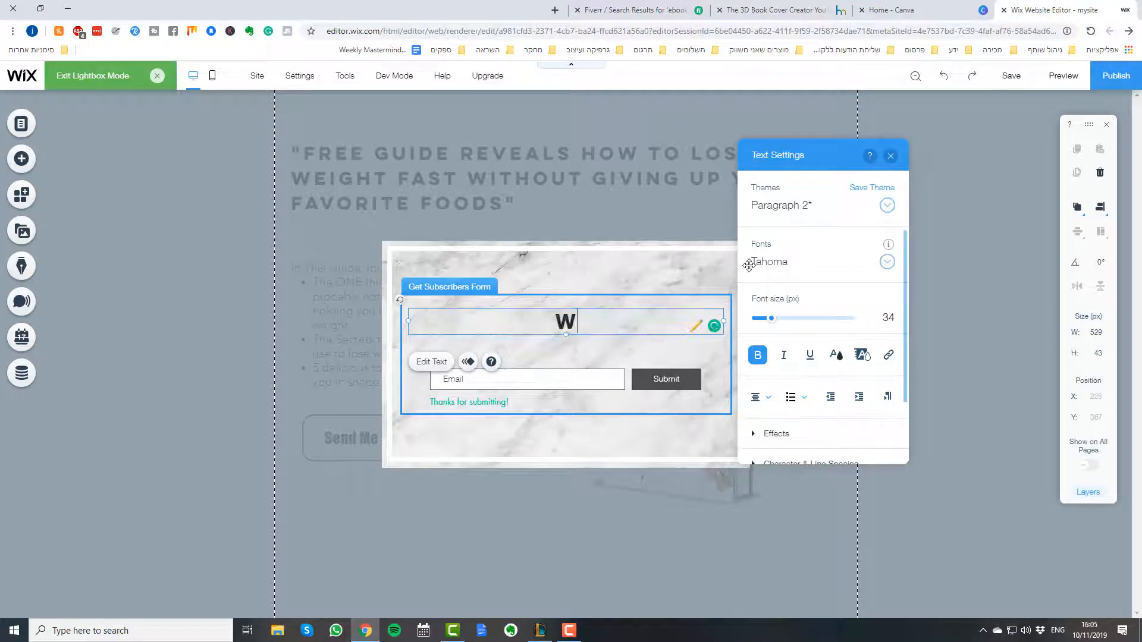
pyautogui.write('here s')
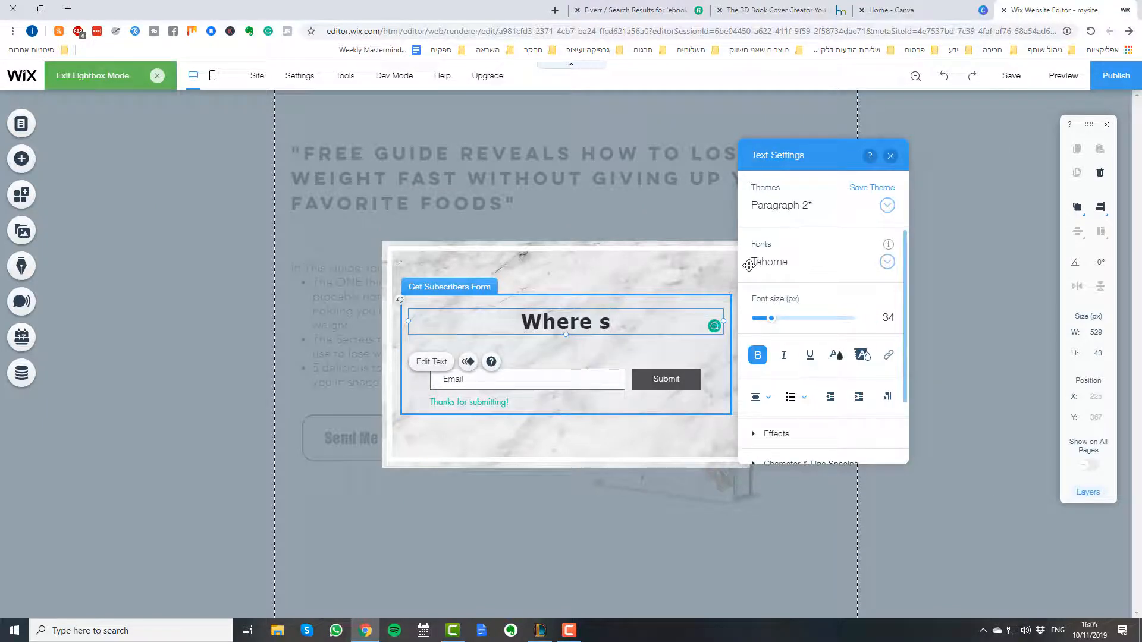
pyautogui.press('BackSpace')
pyautogui.write('Shoul')
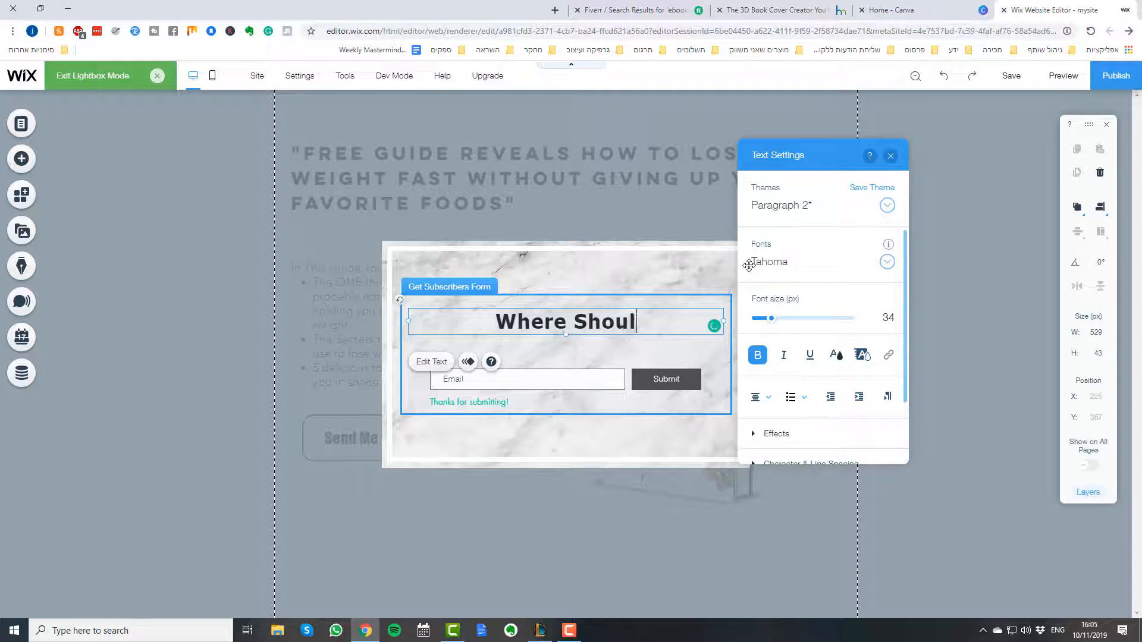
pyautogui.write('d I Se')
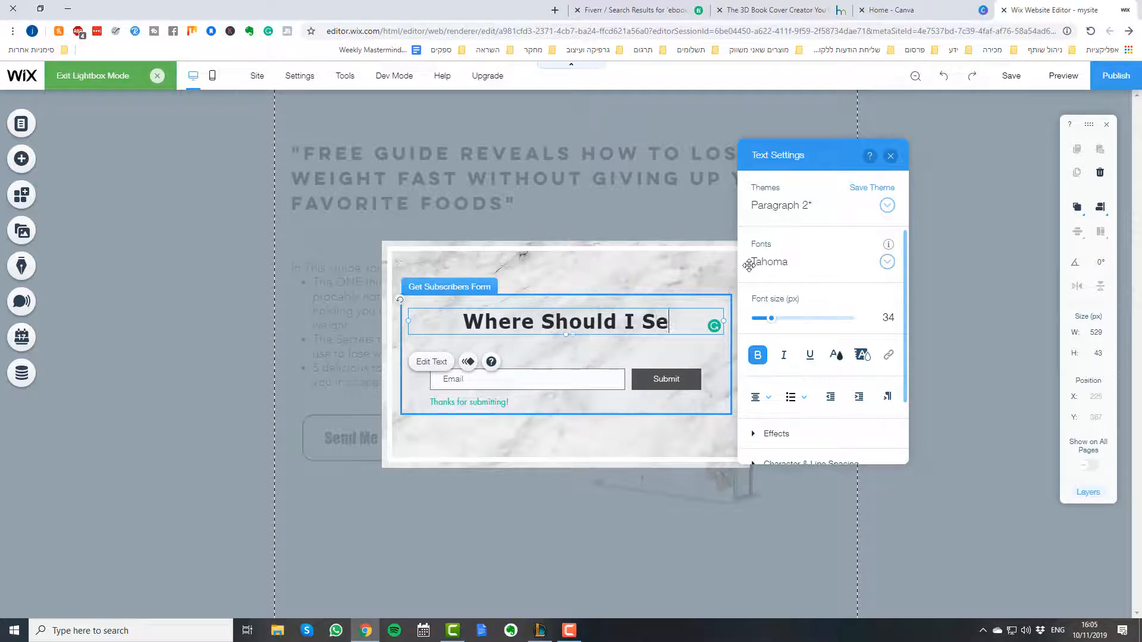
pyautogui.write('nd It ')
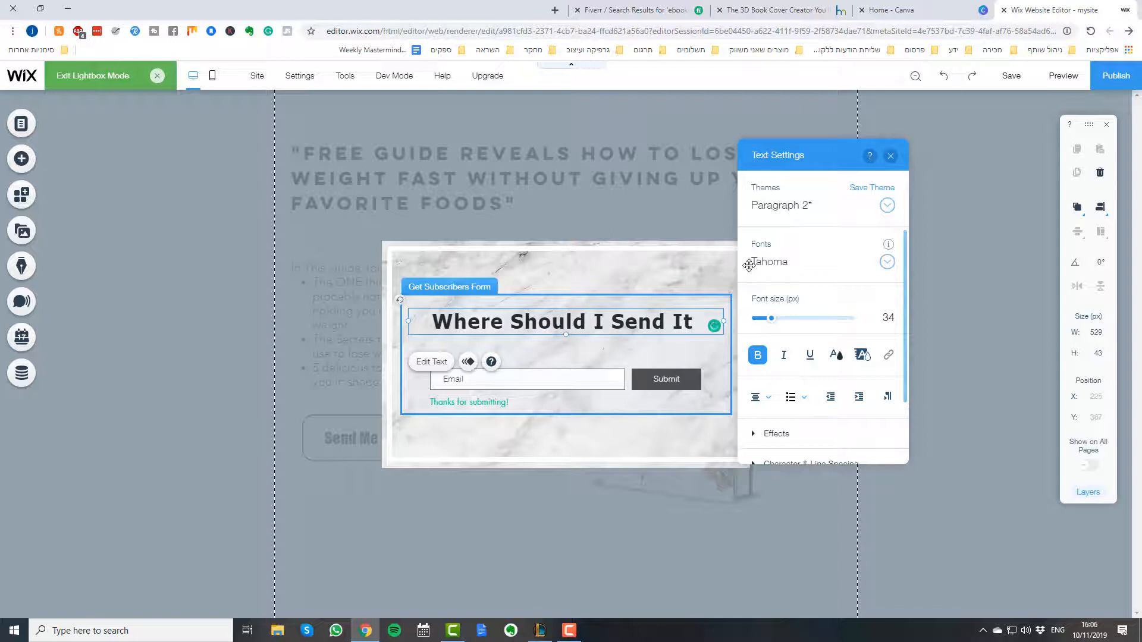
pyautogui.write('To?')
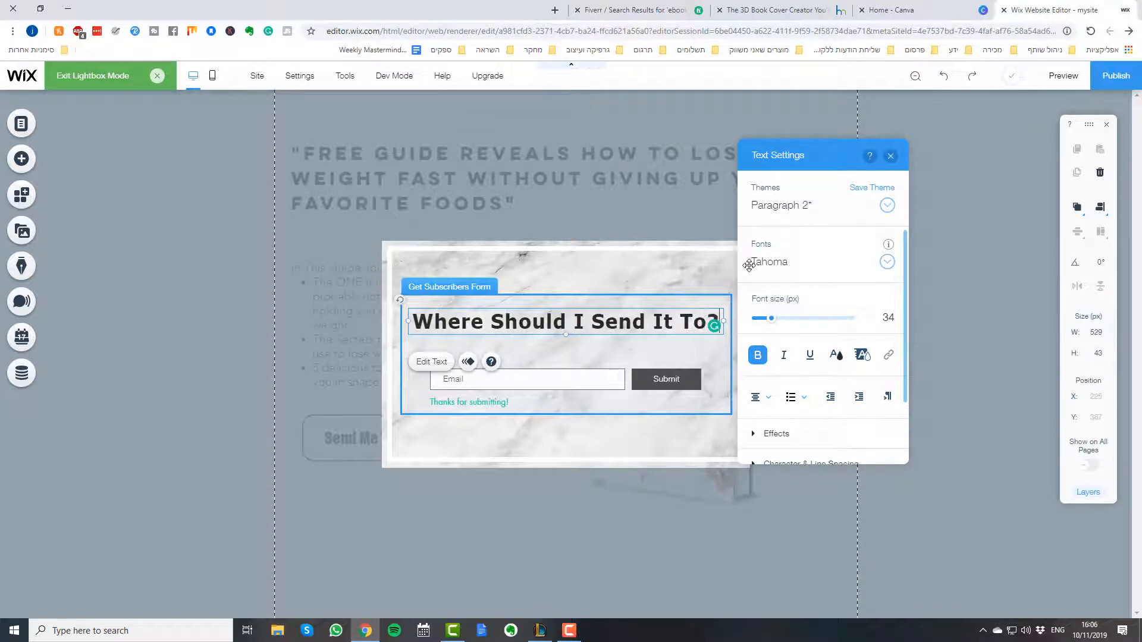
pyautogui.click(669, 278)
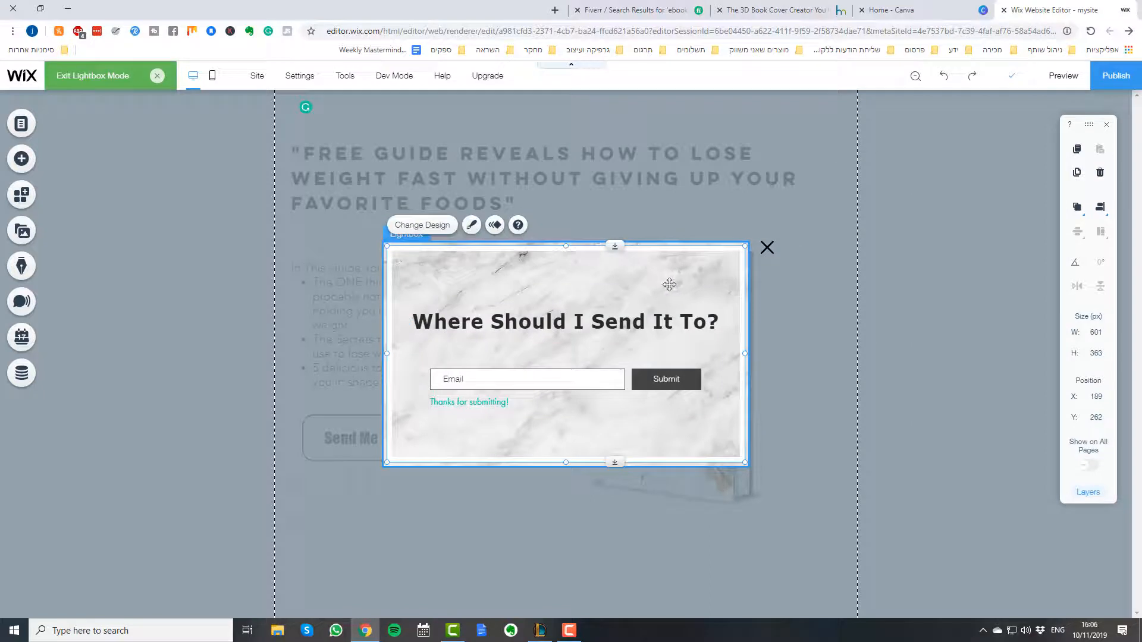
# - Look at the design options for the lightbox's box, close them, select the subscribe form and save the site
pyautogui.click(438, 231)
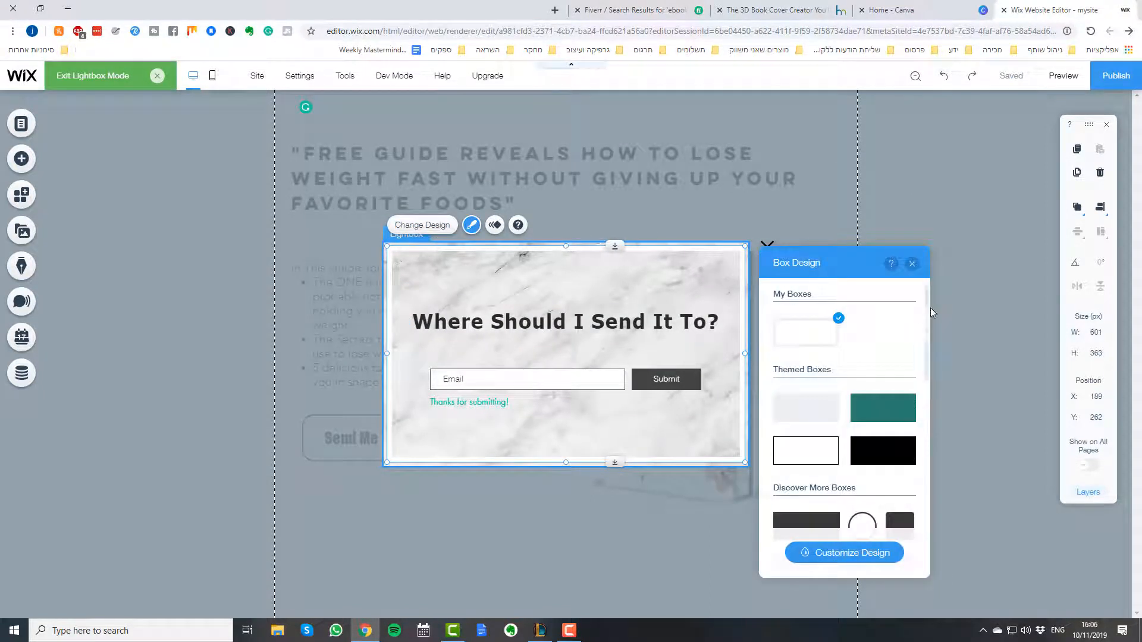
pyautogui.click(911, 264)
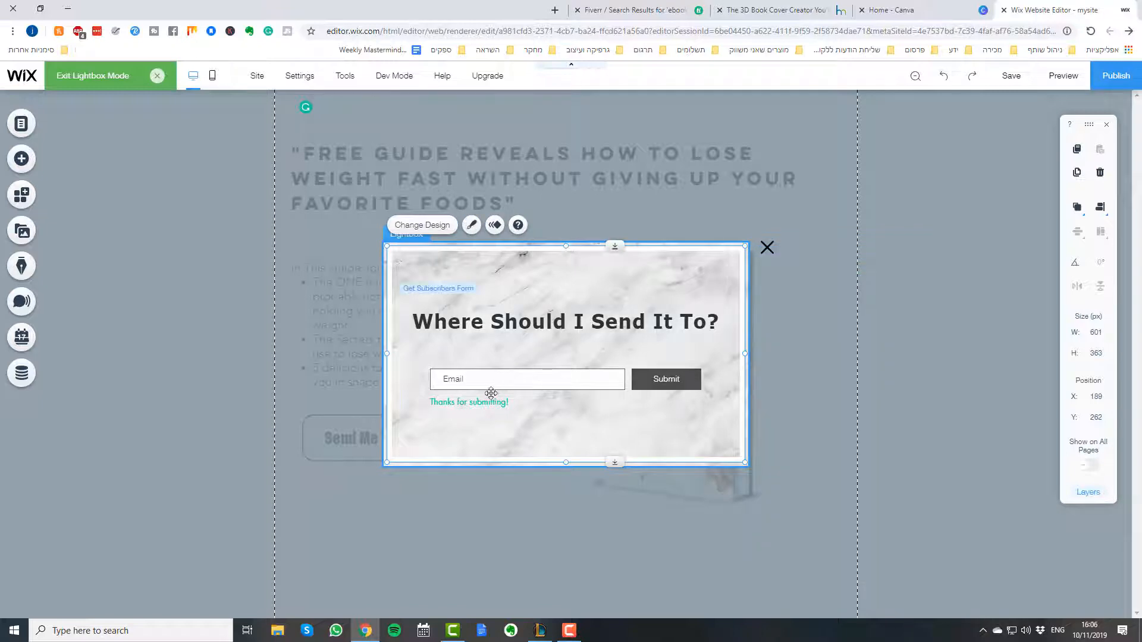
pyautogui.click(529, 405)
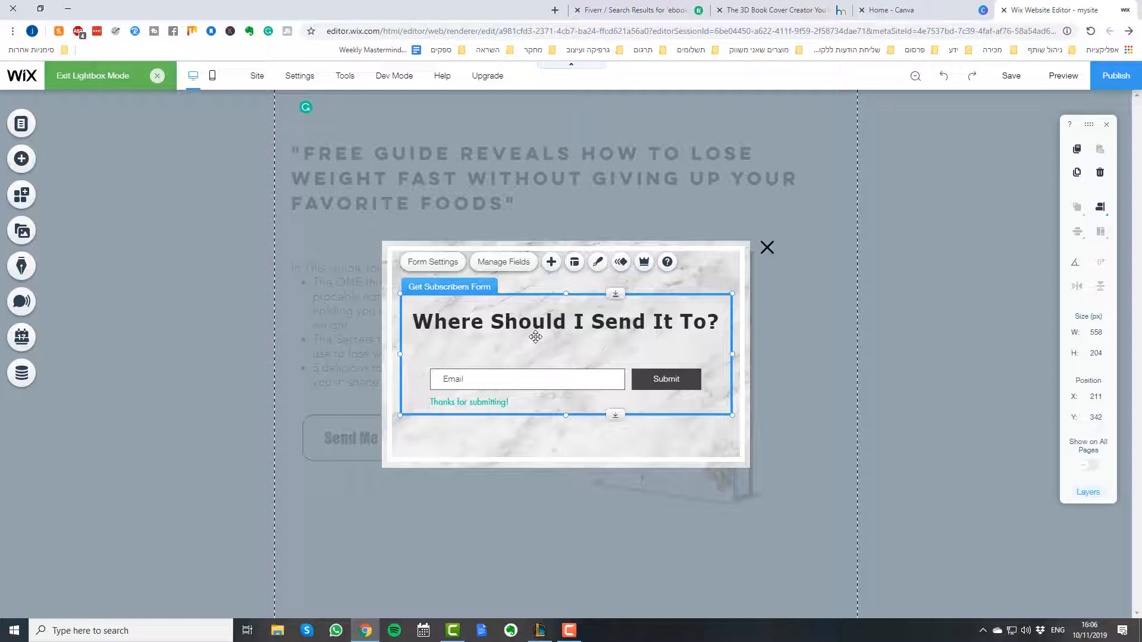
pyautogui.hotkey('ctrl', 's')
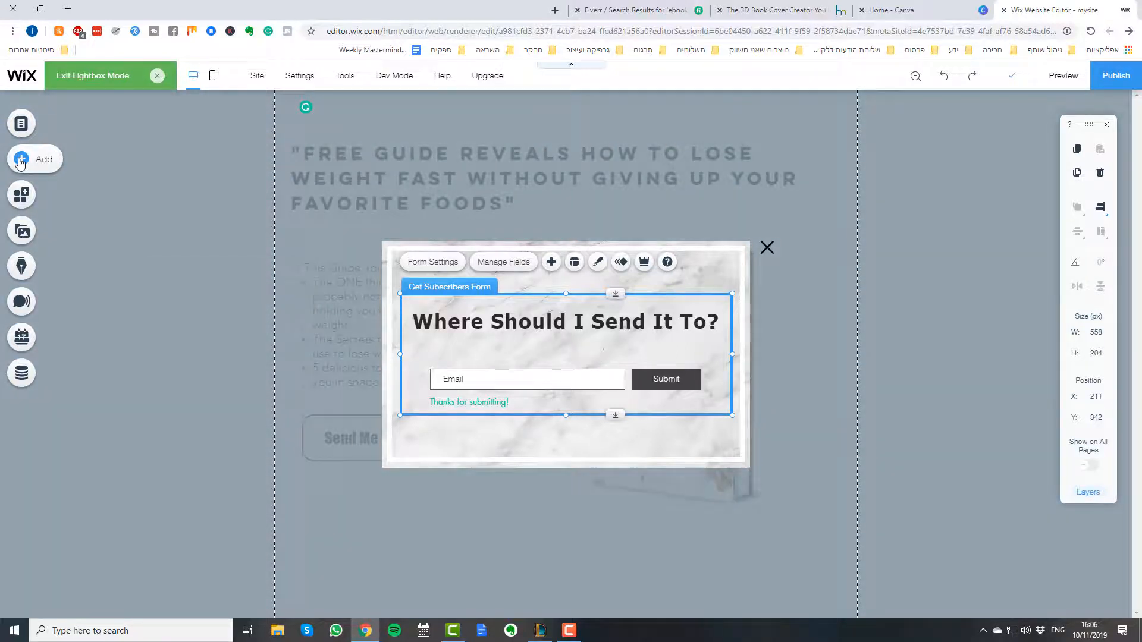
# - Try an HTML iframe embed in the lightbox, open its code settings, and delete the embed
pyautogui.click(20, 159)
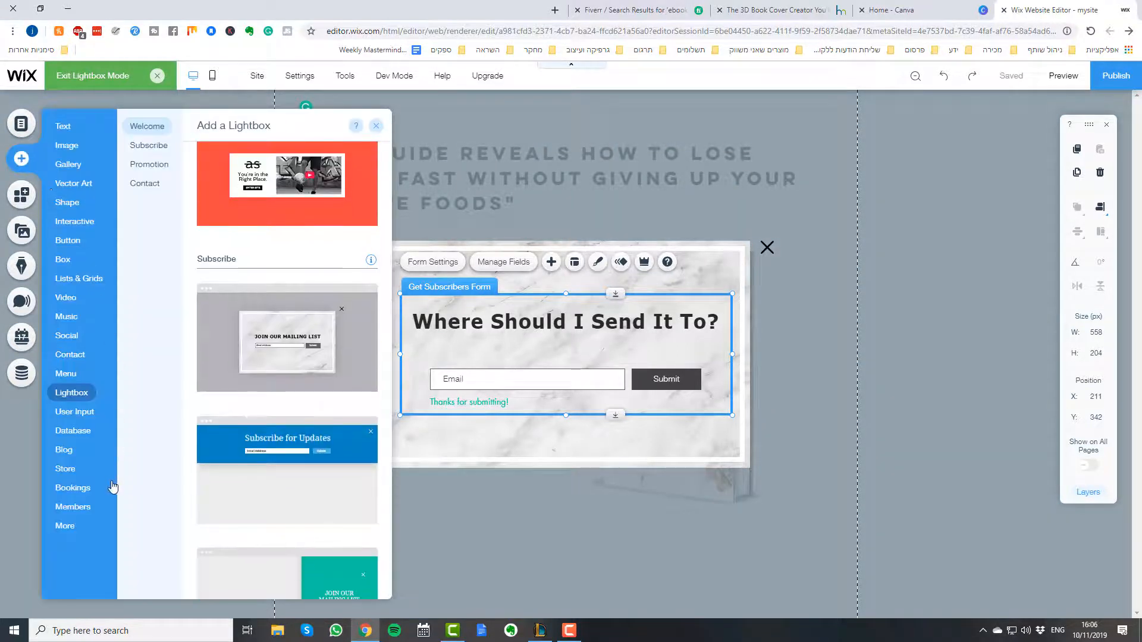
pyautogui.click(69, 526)
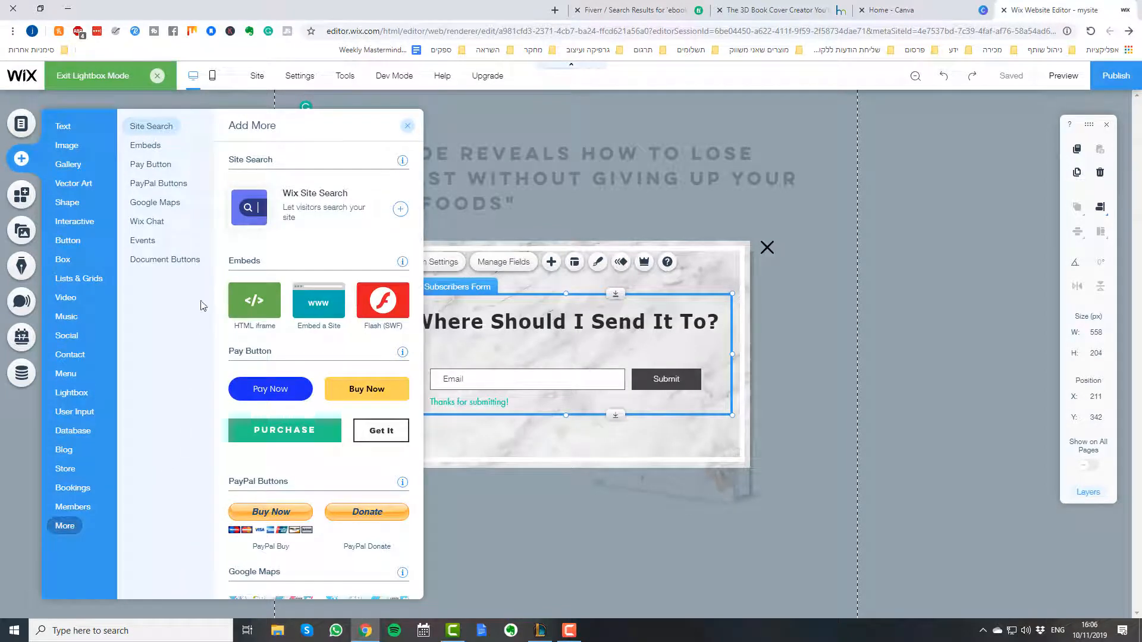
pyautogui.click(242, 309)
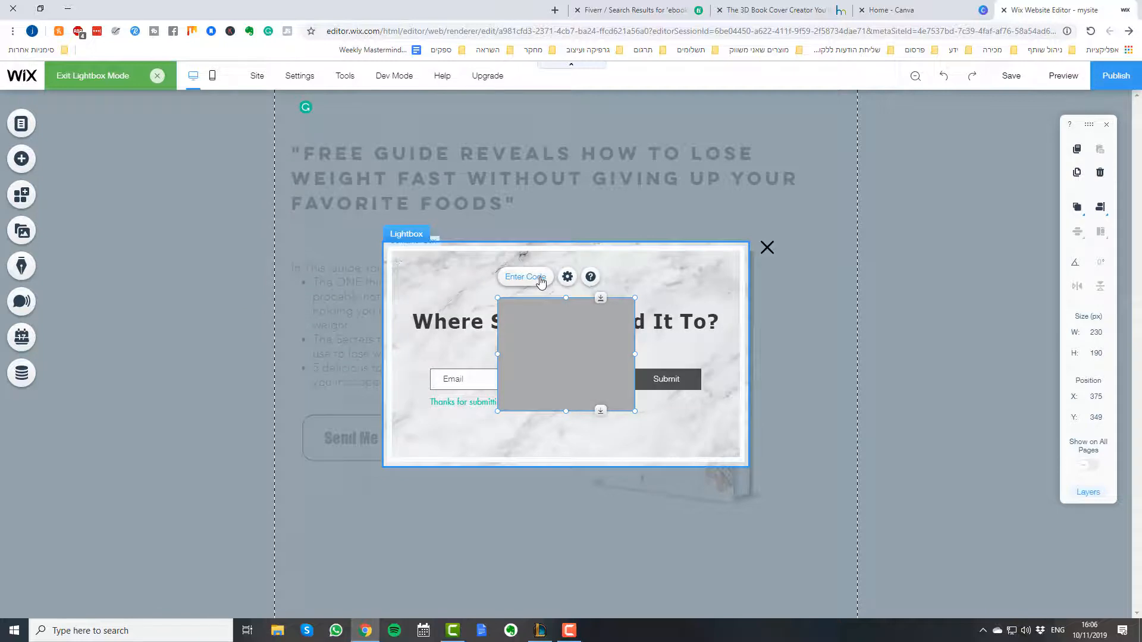
pyautogui.click(542, 279)
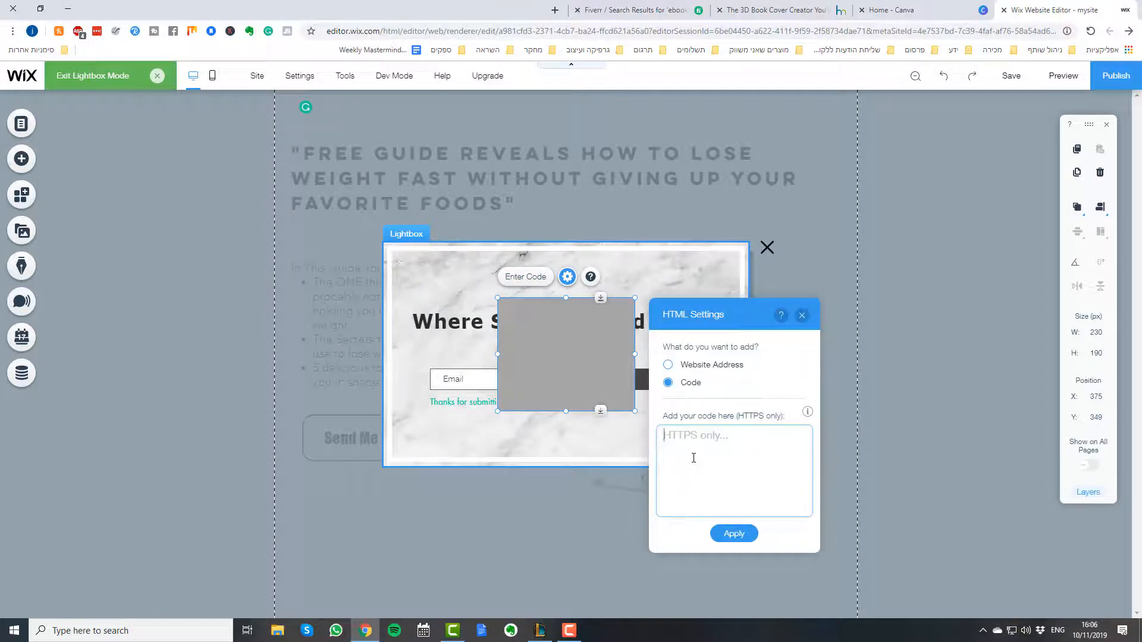
pyautogui.click(804, 315)
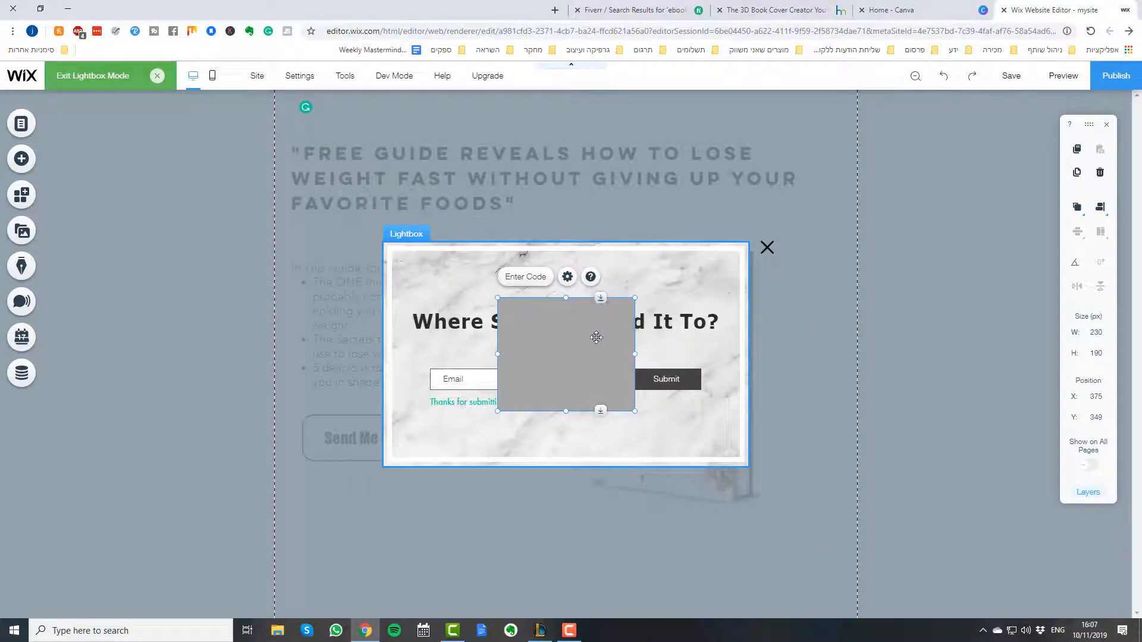
pyautogui.press('Delete')
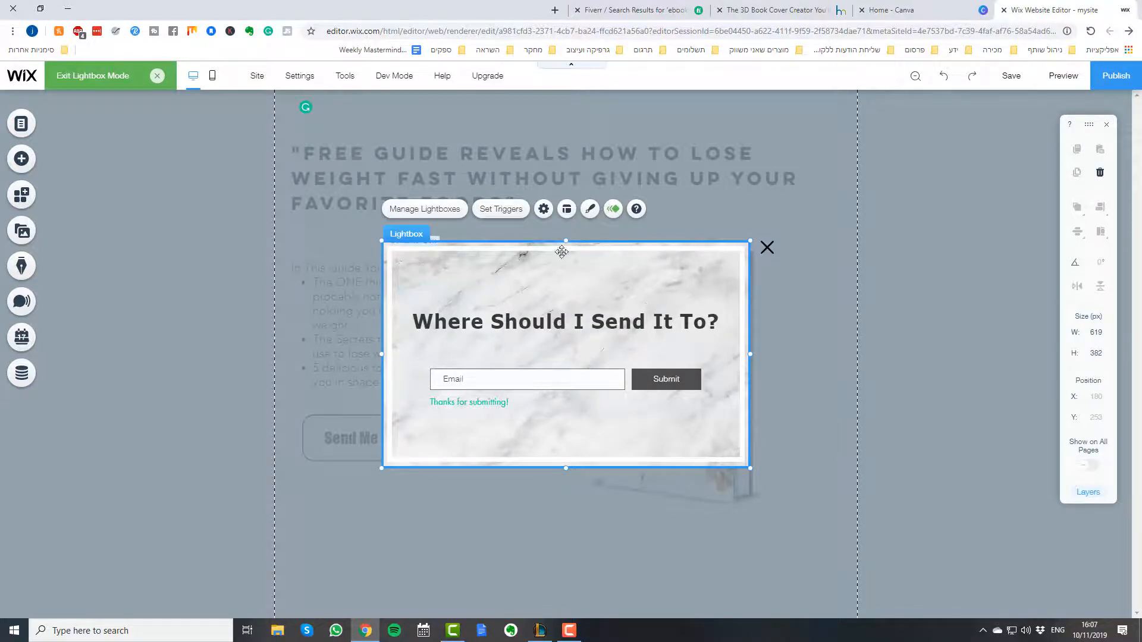
# - Turn off automatic display of the subscribe lightbox on pages and exit lightbox mode
pyautogui.click(511, 211)
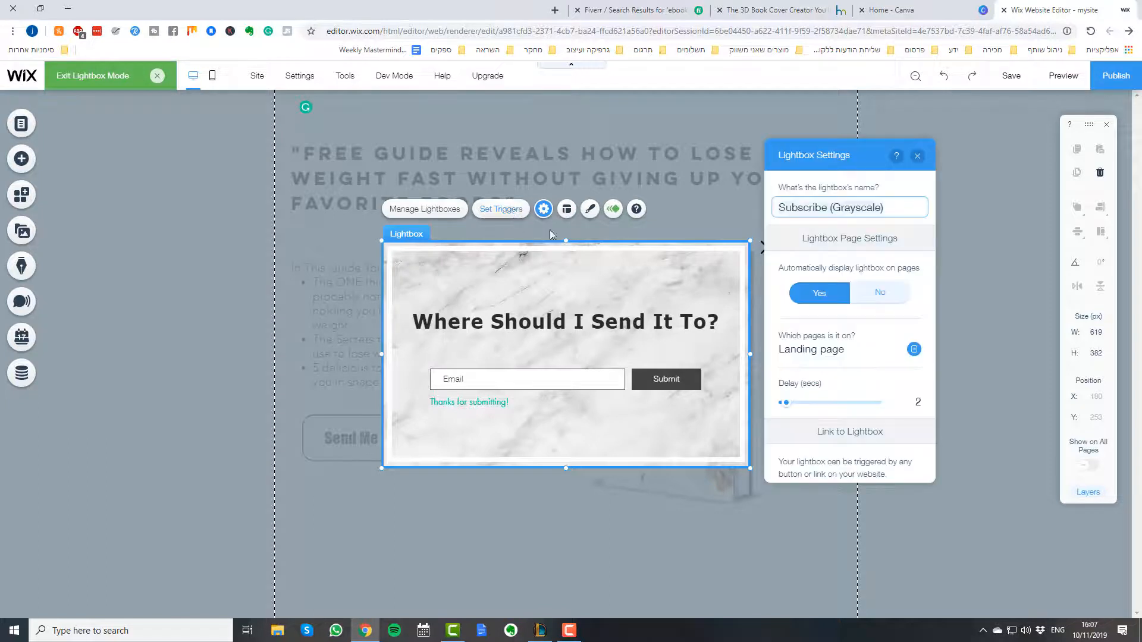
pyautogui.click(867, 305)
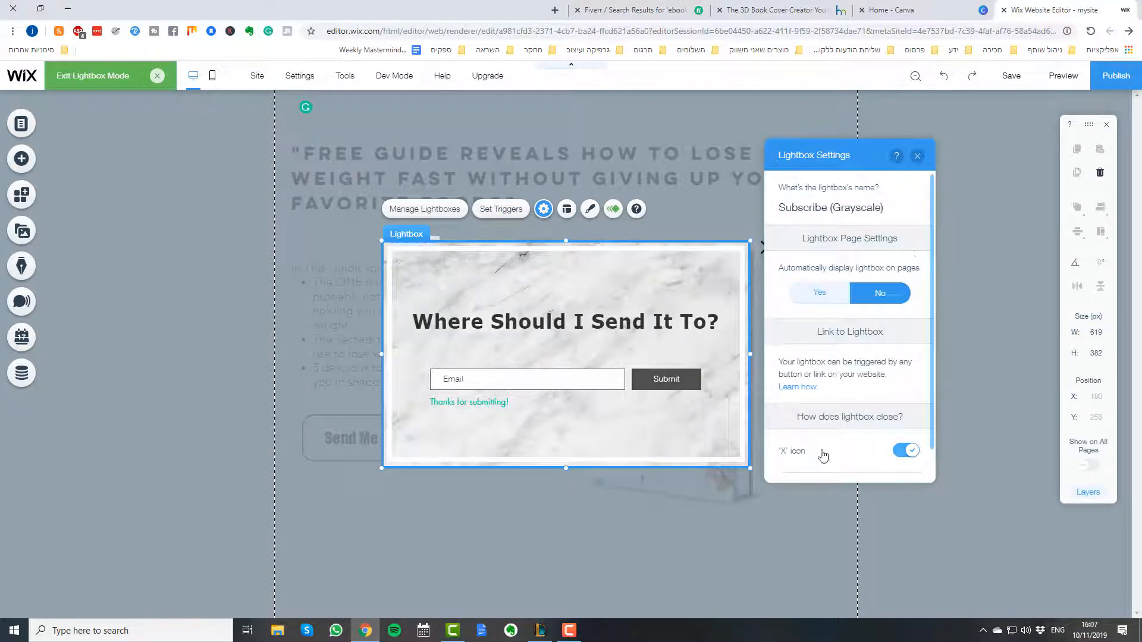
pyautogui.click(917, 156)
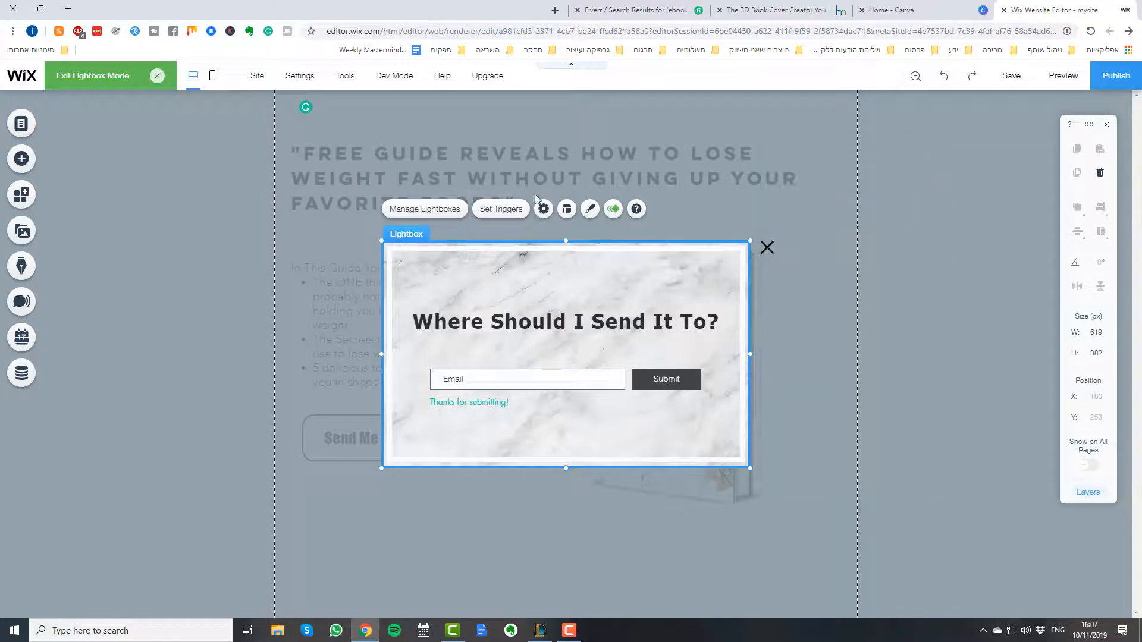
pyautogui.click(158, 76)
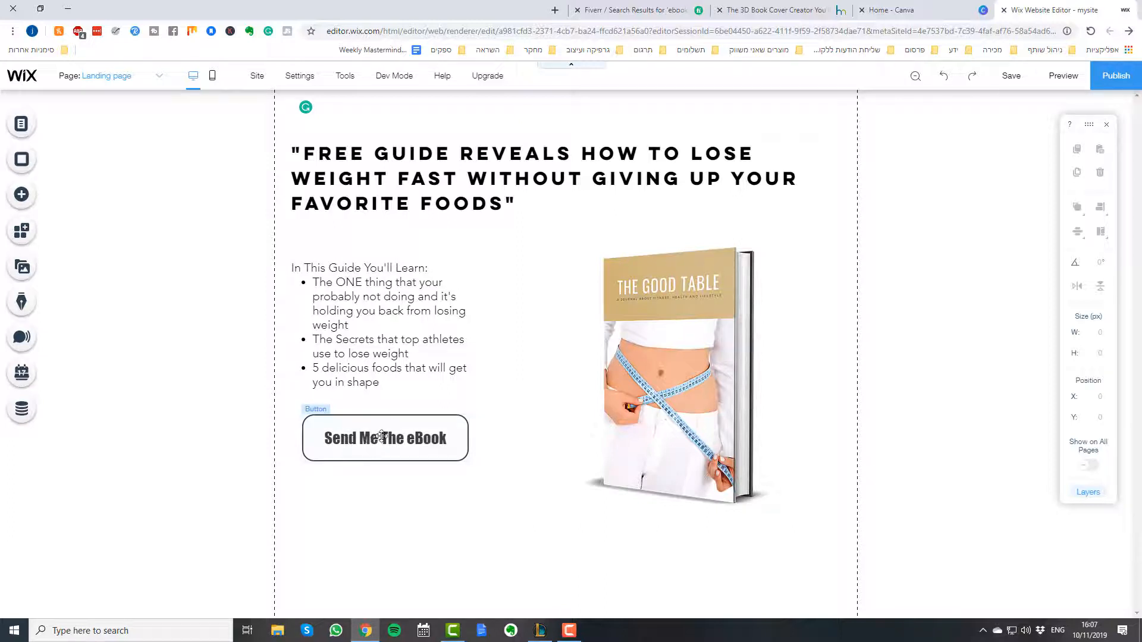
# - Link the "Send Me The eBook" button to a Subscribe (Grayscale) lightbox
pyautogui.click(380, 437)
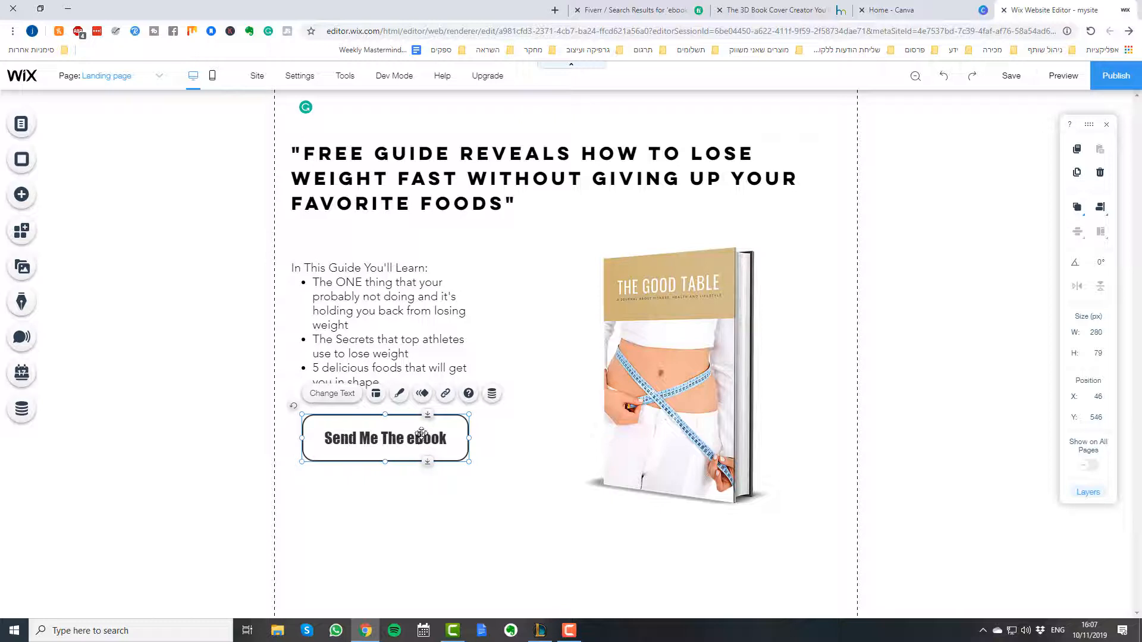
pyautogui.click(446, 398)
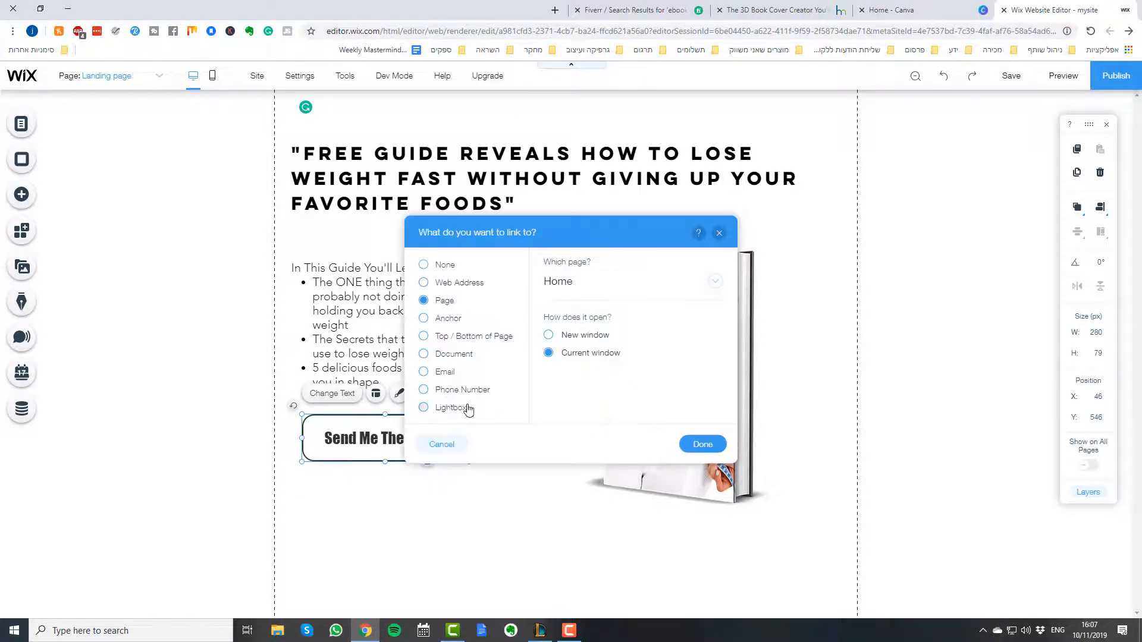
pyautogui.click(457, 412)
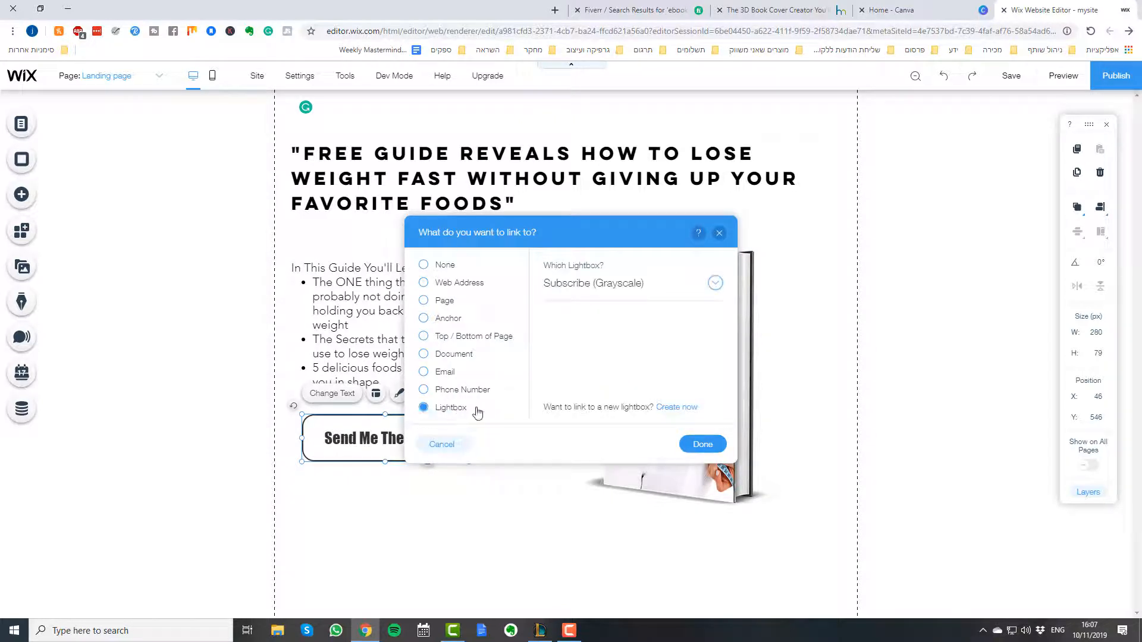
pyautogui.click(716, 284)
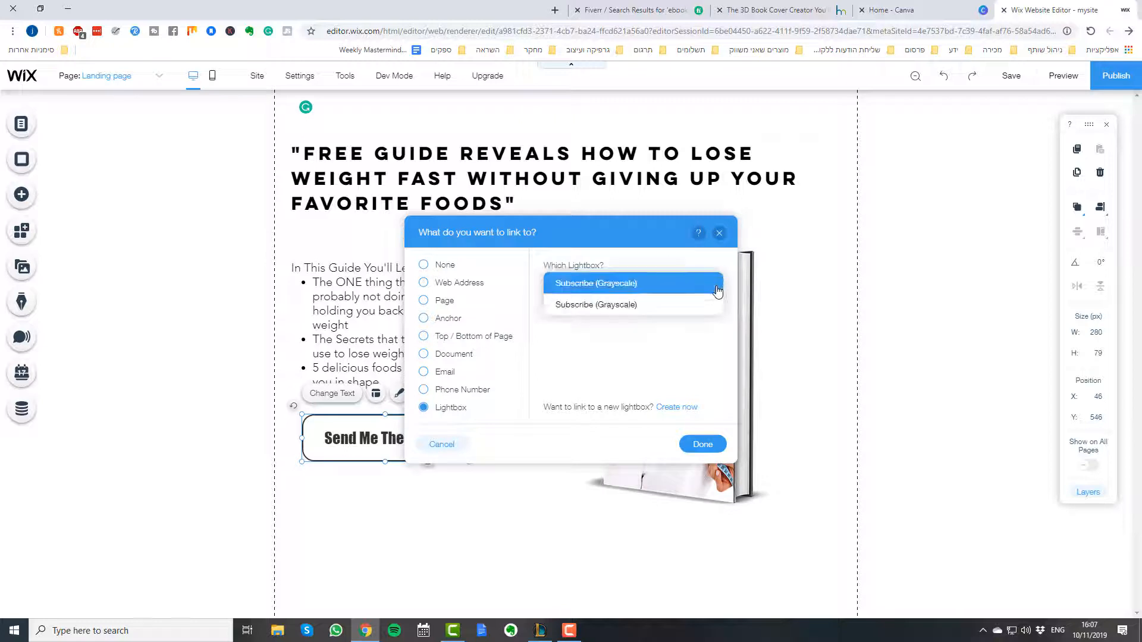
pyautogui.click(625, 308)
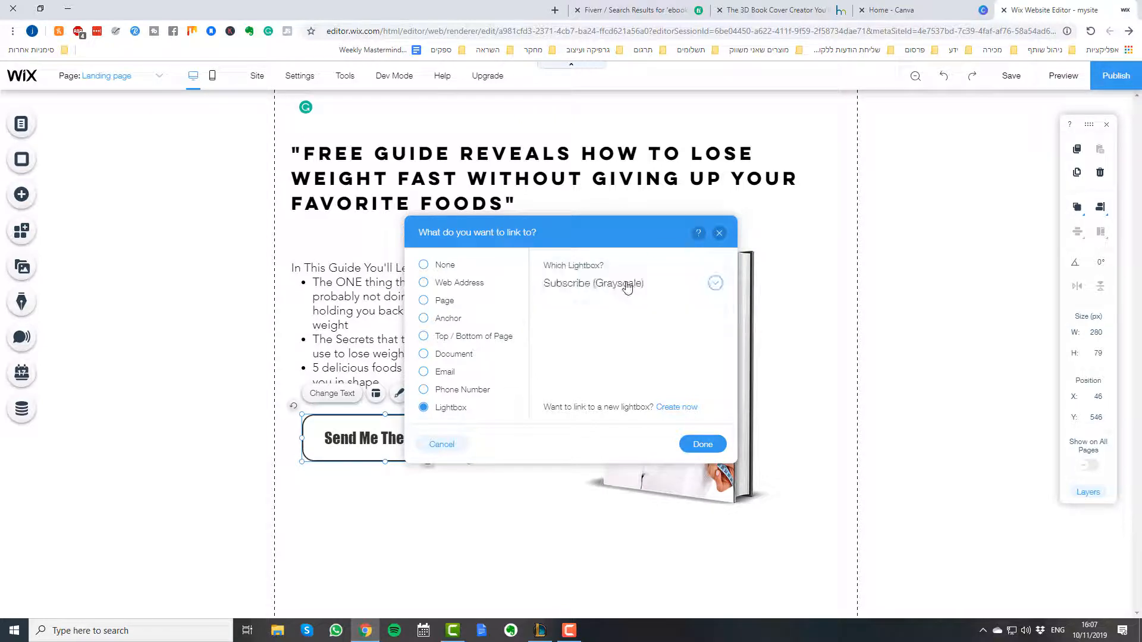
pyautogui.click(690, 445)
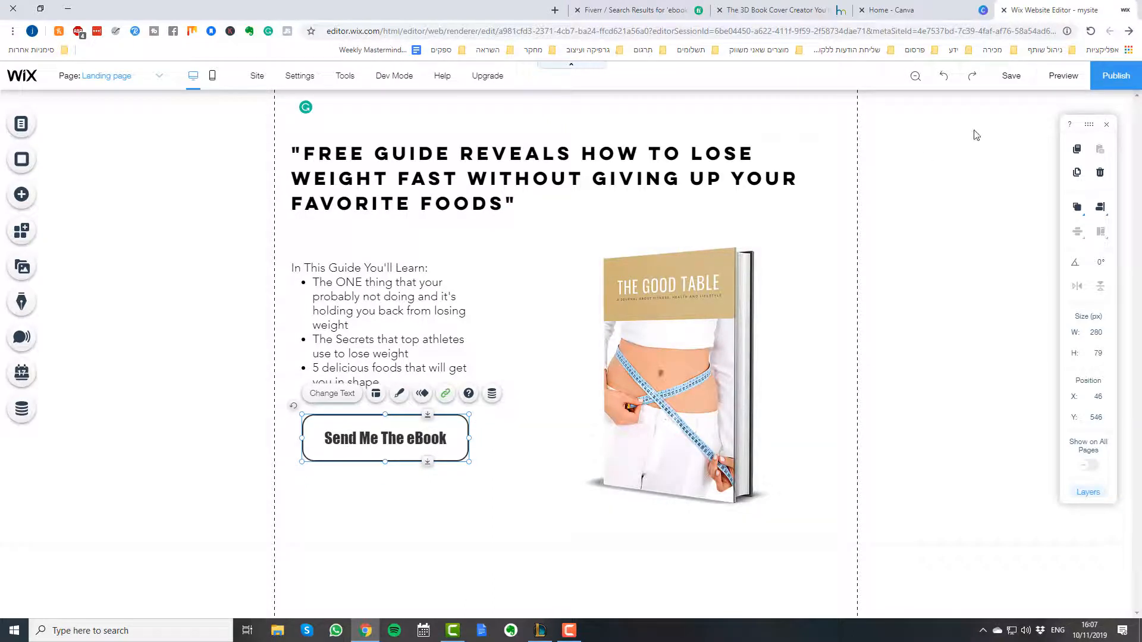
# - Preview the page, check which lightbox the "Send Me The eBook" button opens, close it and return to editing
pyautogui.click(1069, 86)
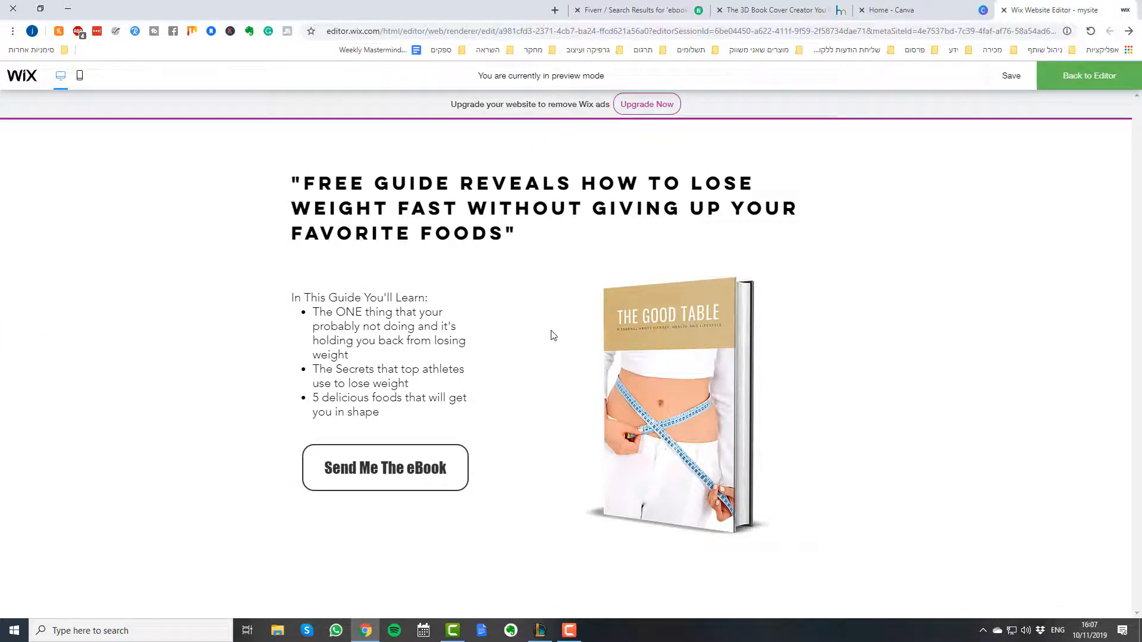
pyautogui.click(430, 462)
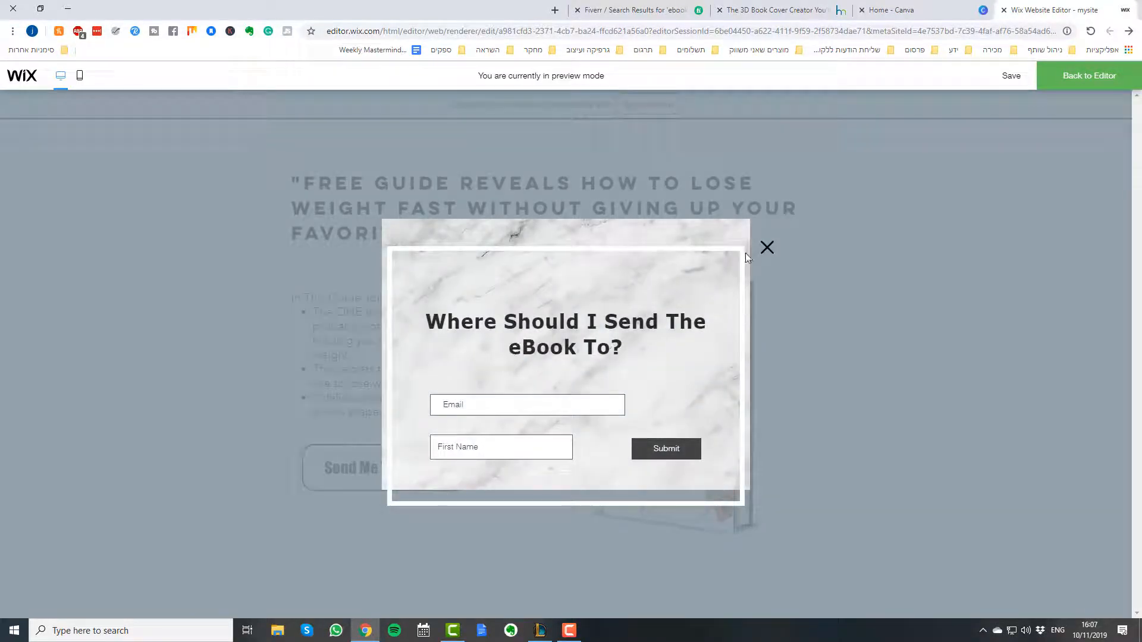
pyautogui.click(767, 250)
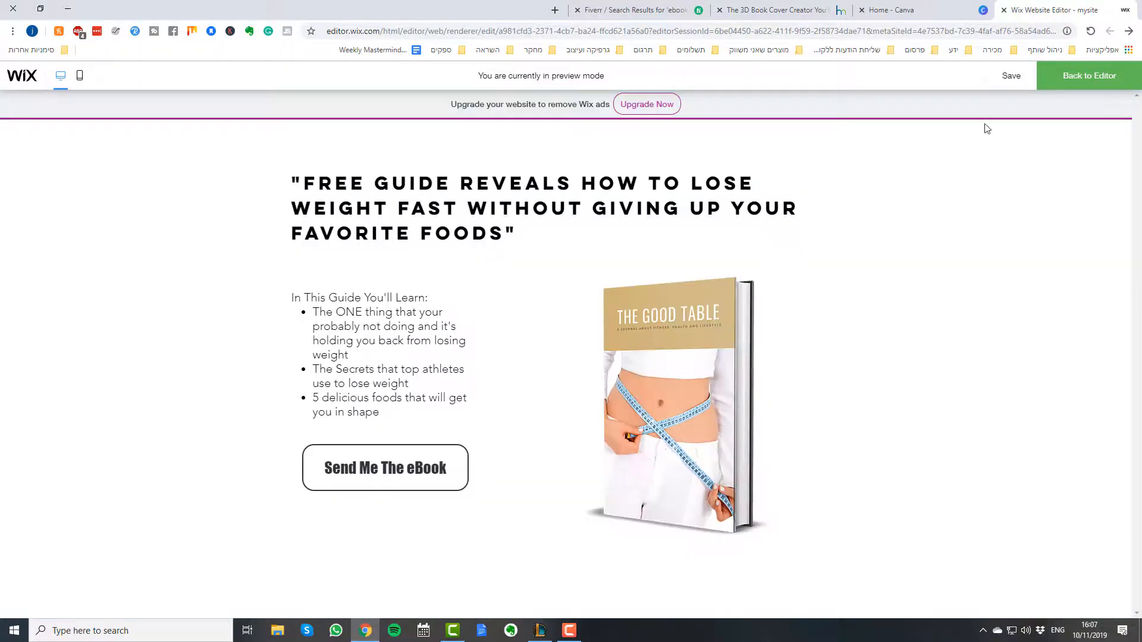
pyautogui.click(1050, 76)
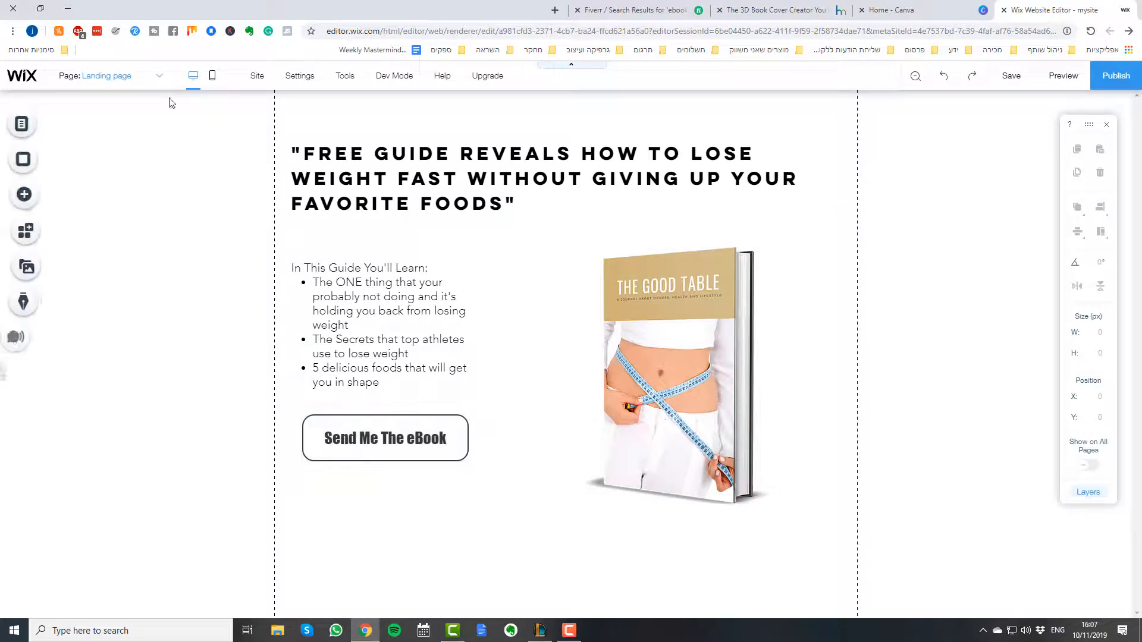
# - Change the "Send Me The eBook" button's link to the second Subscribe (Grayscale) lightbox
pyautogui.click(110, 76)
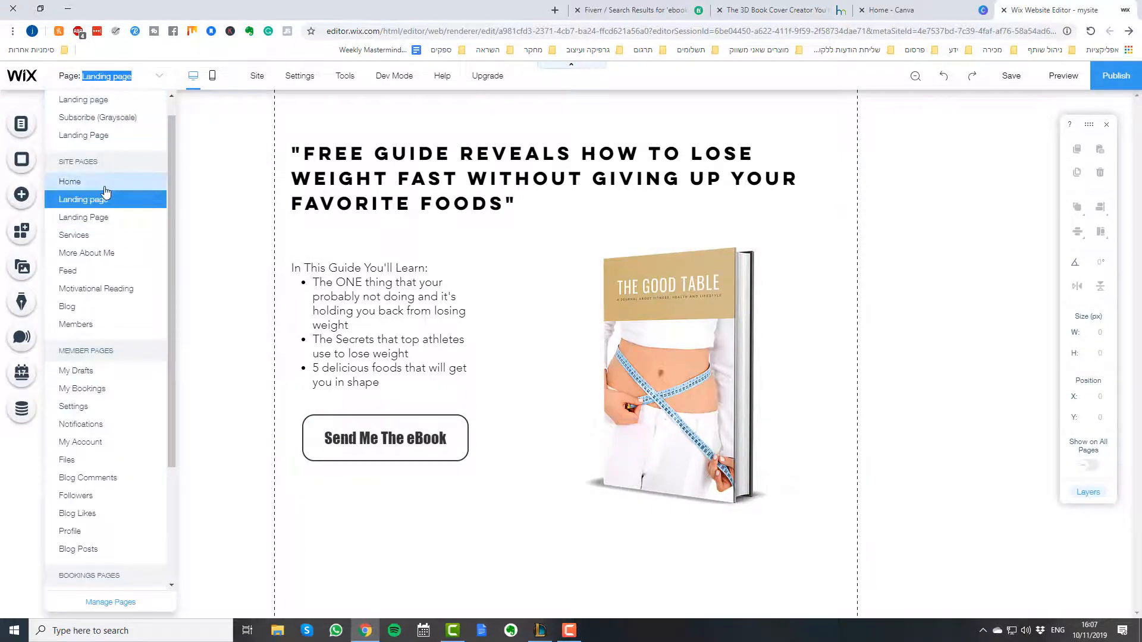
pyautogui.click(215, 209)
pyautogui.click(382, 430)
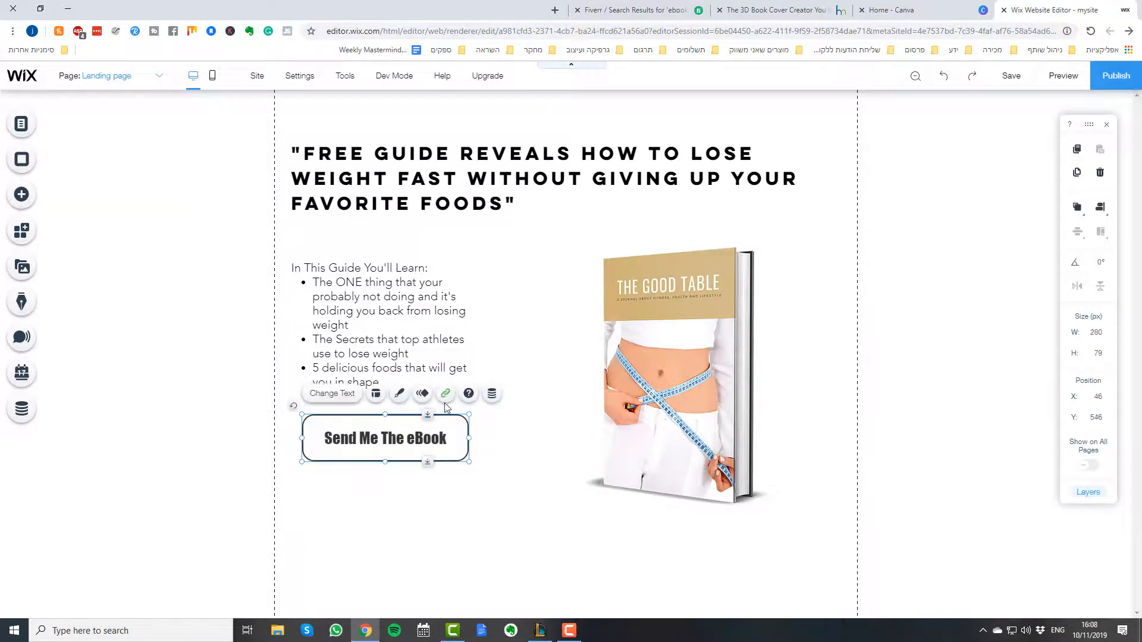
pyautogui.click(447, 393)
pyautogui.click(604, 296)
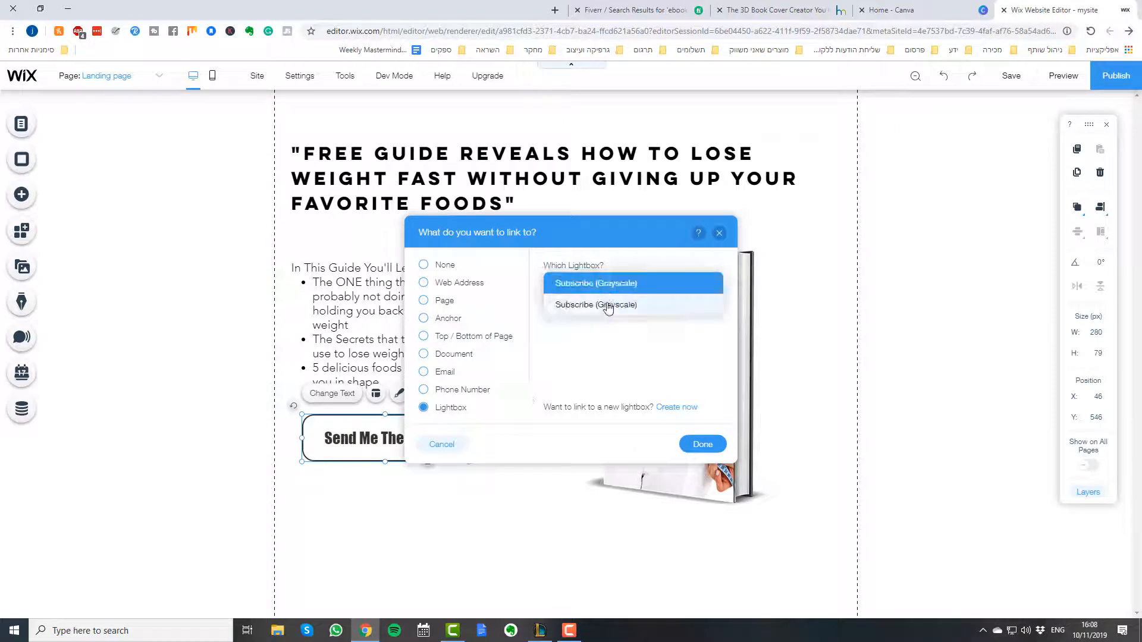
pyautogui.click(605, 305)
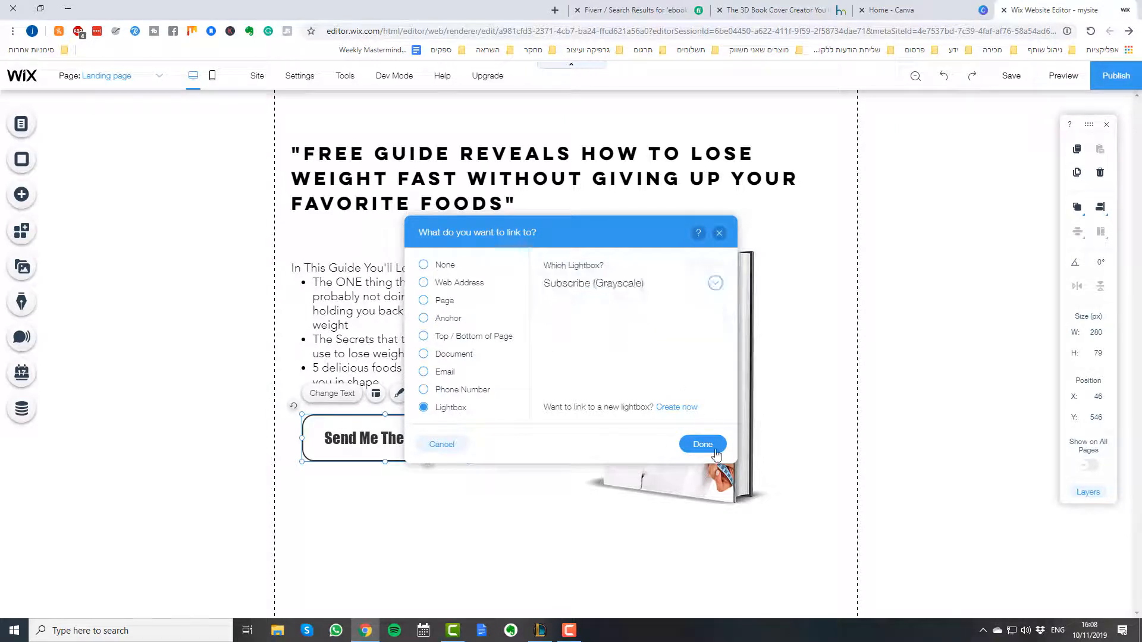
pyautogui.click(708, 445)
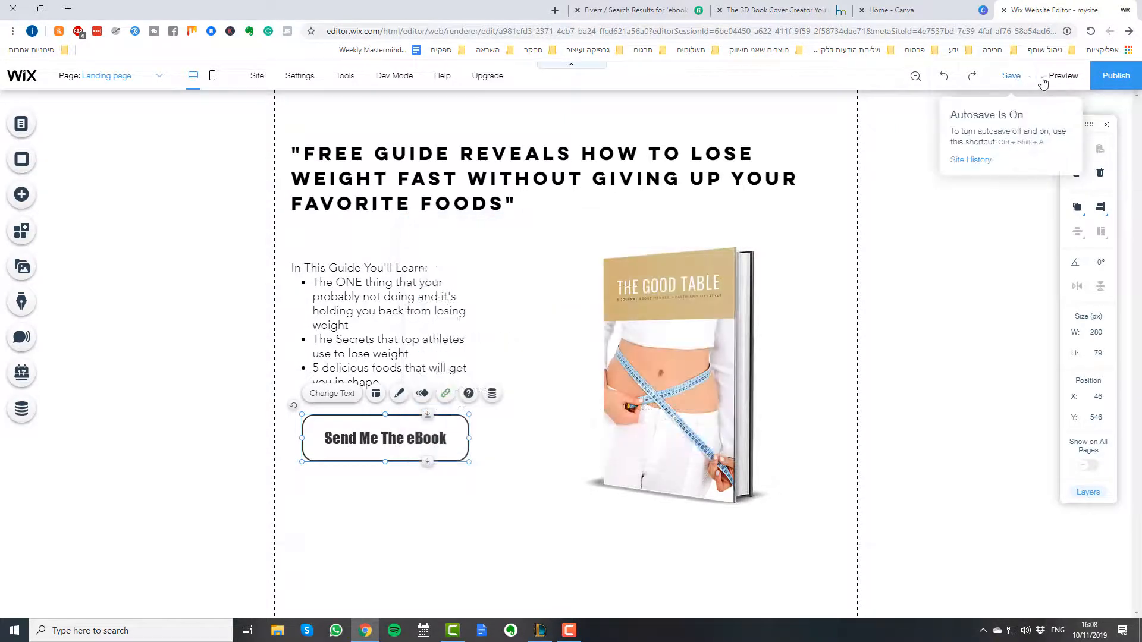
# - Preview the page again, open the lightbox from the "Send Me The eBook" button and close it
pyautogui.click(1061, 76)
pyautogui.click(431, 468)
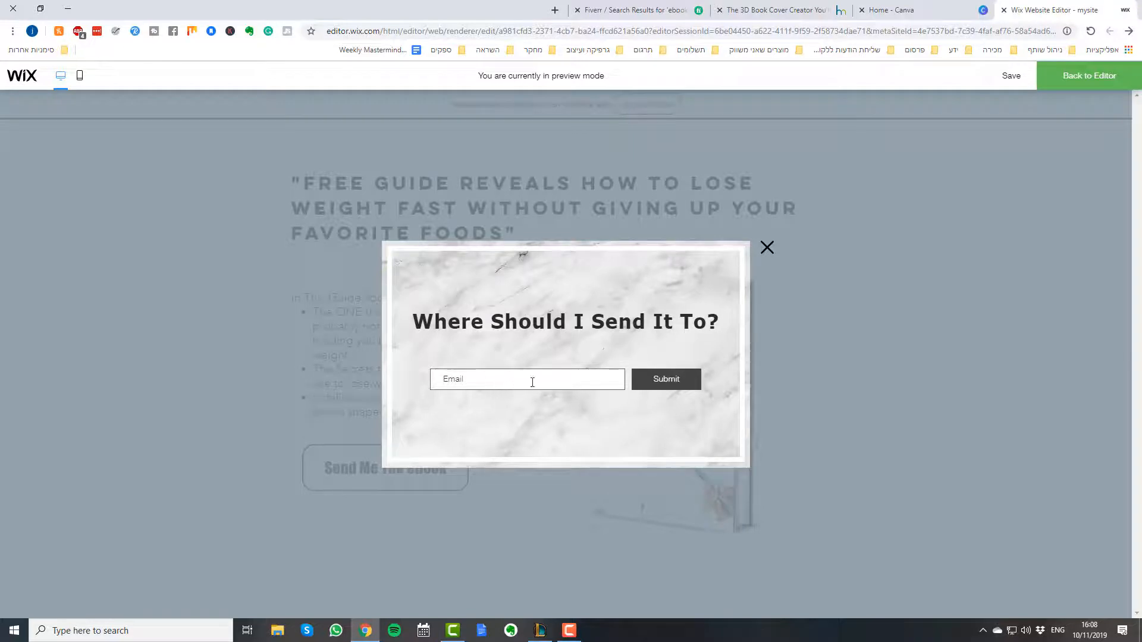
pyautogui.click(768, 248)
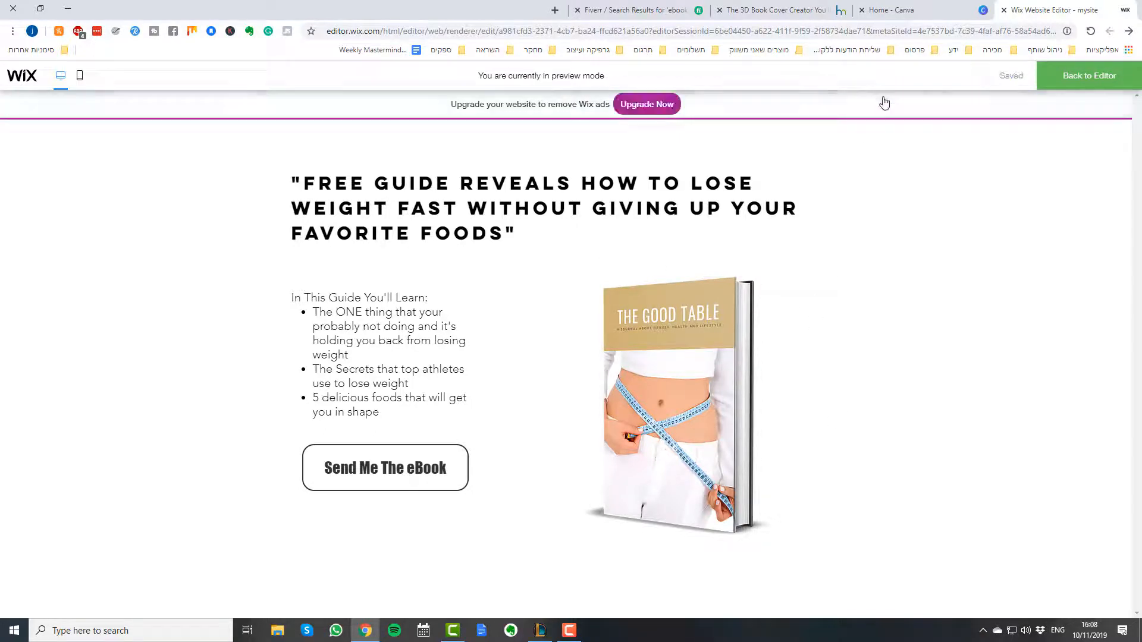
# - Switch to Canva and create a new Ebook Cover design, searching the design types for "eb"
pyautogui.click(914, 12)
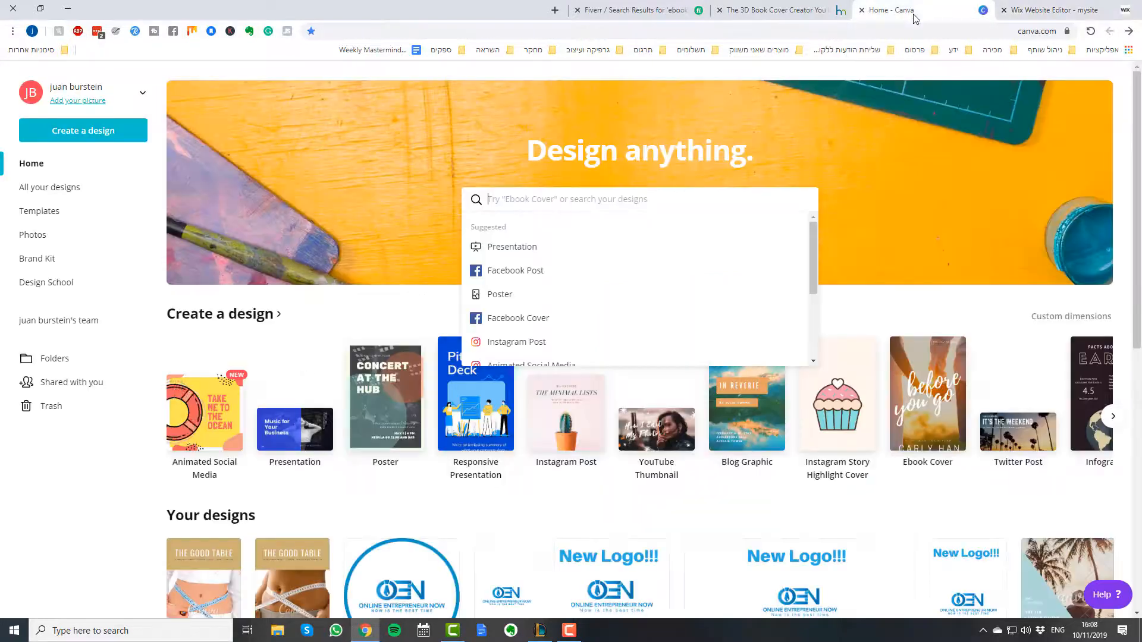
pyautogui.click(267, 297)
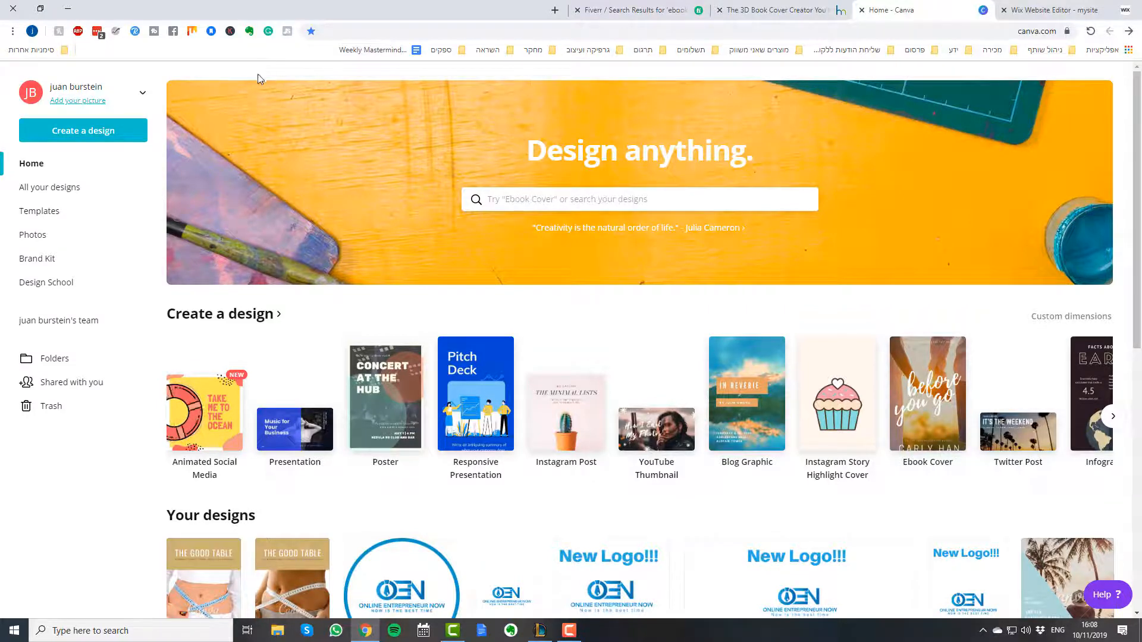
pyautogui.click(137, 141)
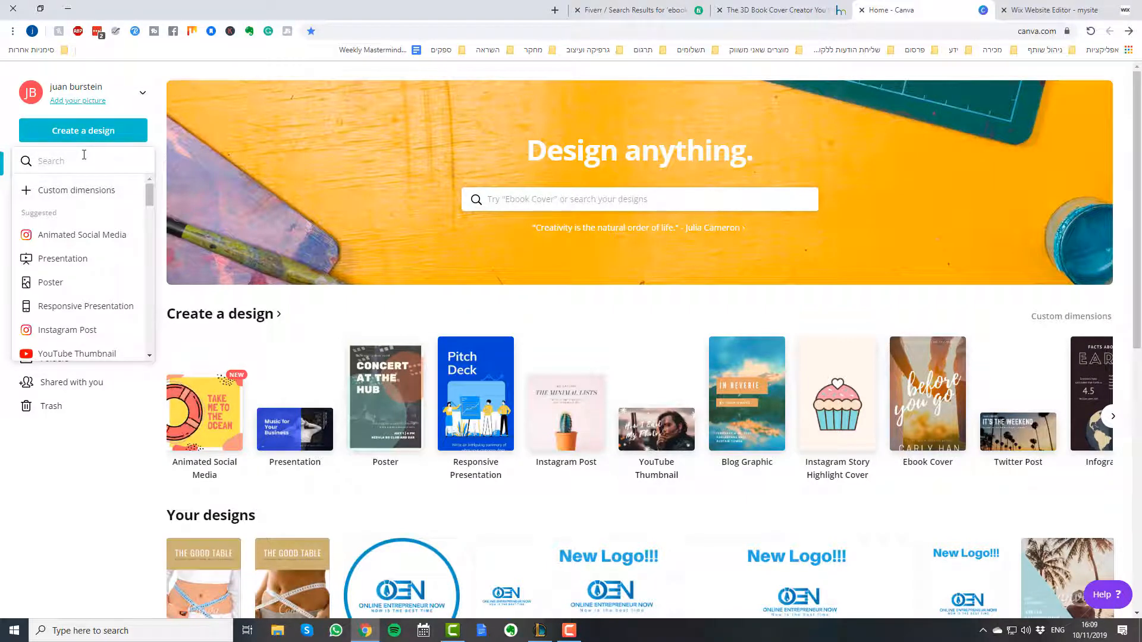
pyautogui.write('eb')
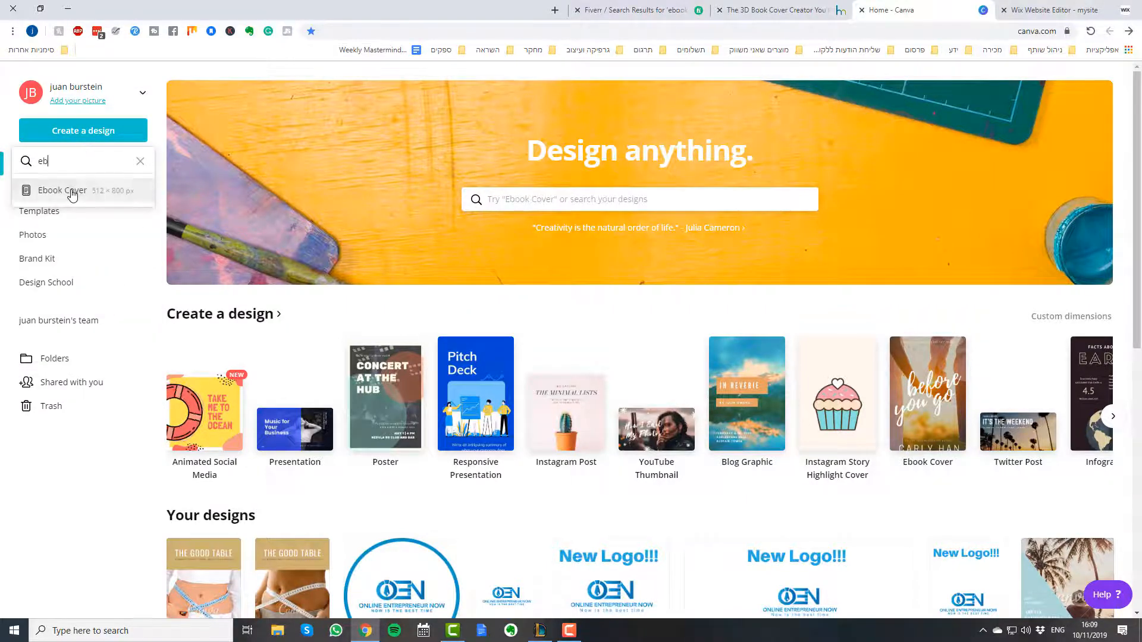
pyautogui.click(75, 194)
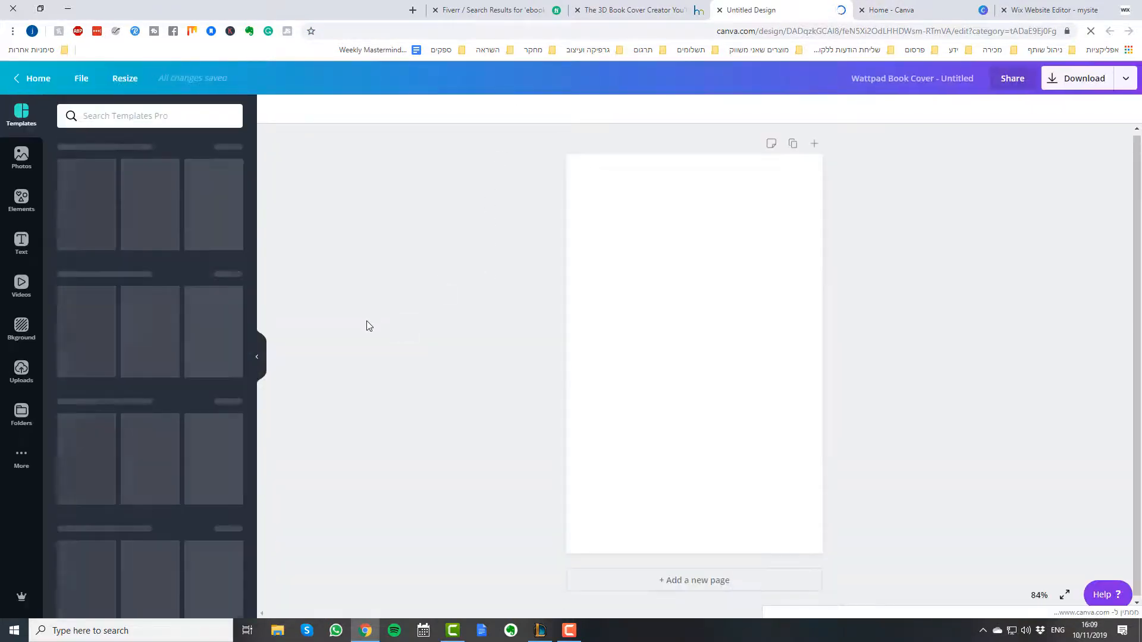
# - Search the templates for "fitness" and apply the "The Good Table" cover from the Wellness Journal eBook Template
pyautogui.scroll(-3, 195, 342)
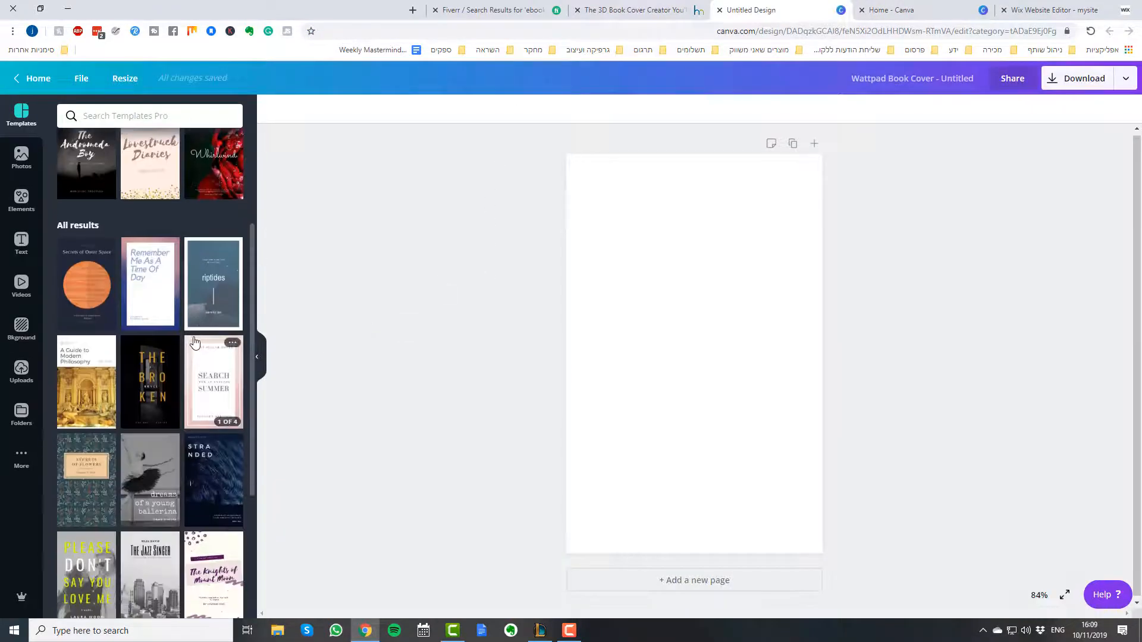
pyautogui.scroll(-15, 196, 343)
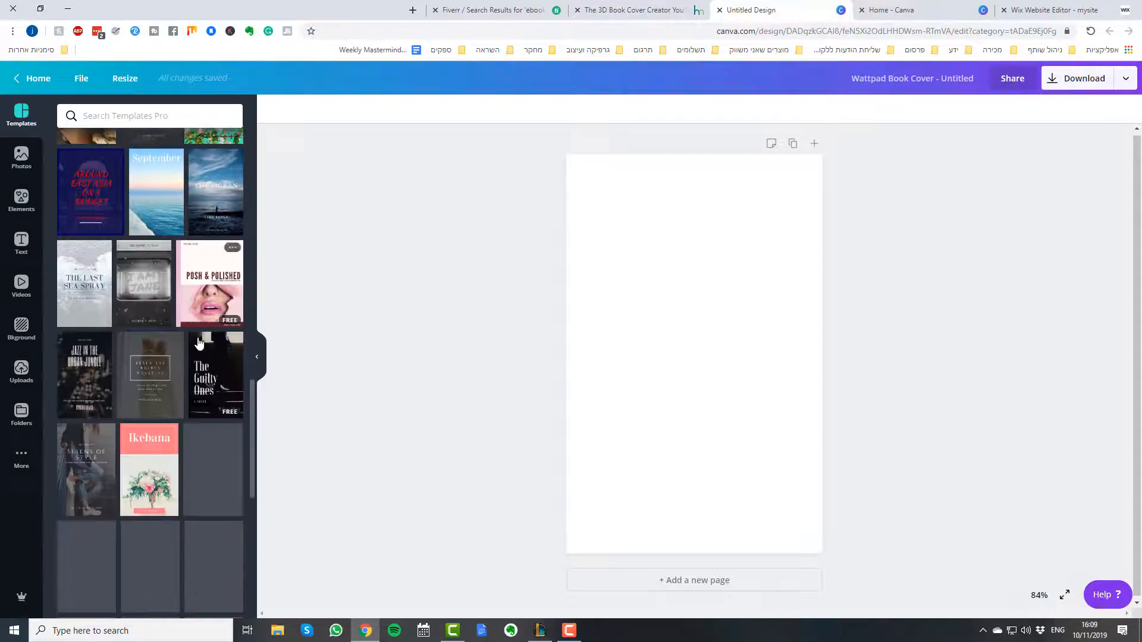
pyautogui.scroll(15, 198, 342)
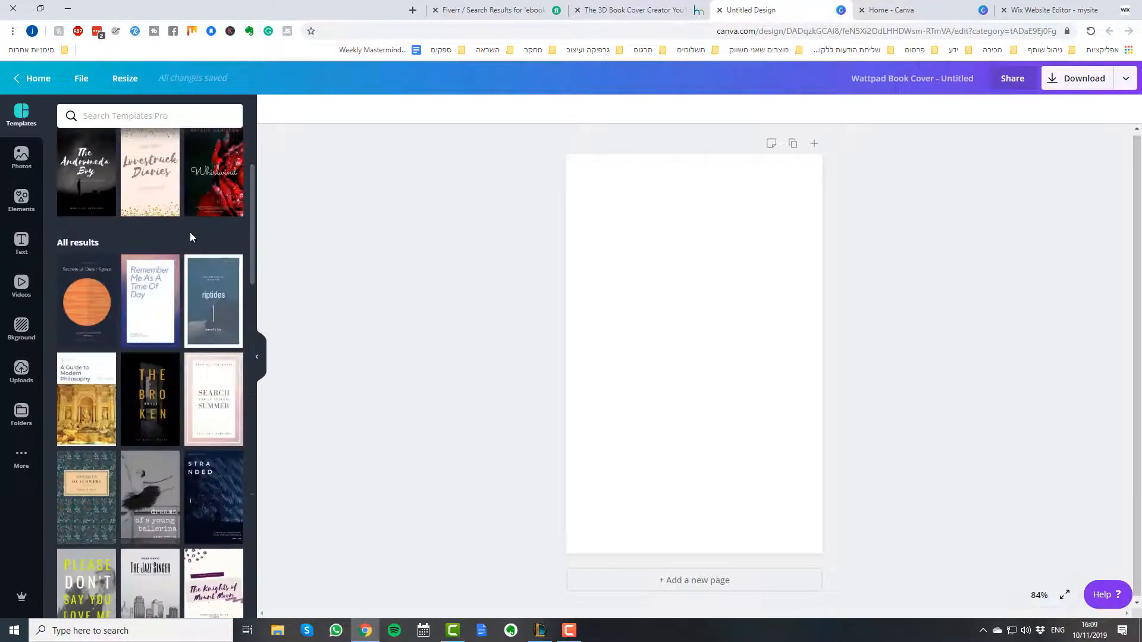
pyautogui.scroll(3, 190, 237)
pyautogui.click(176, 117)
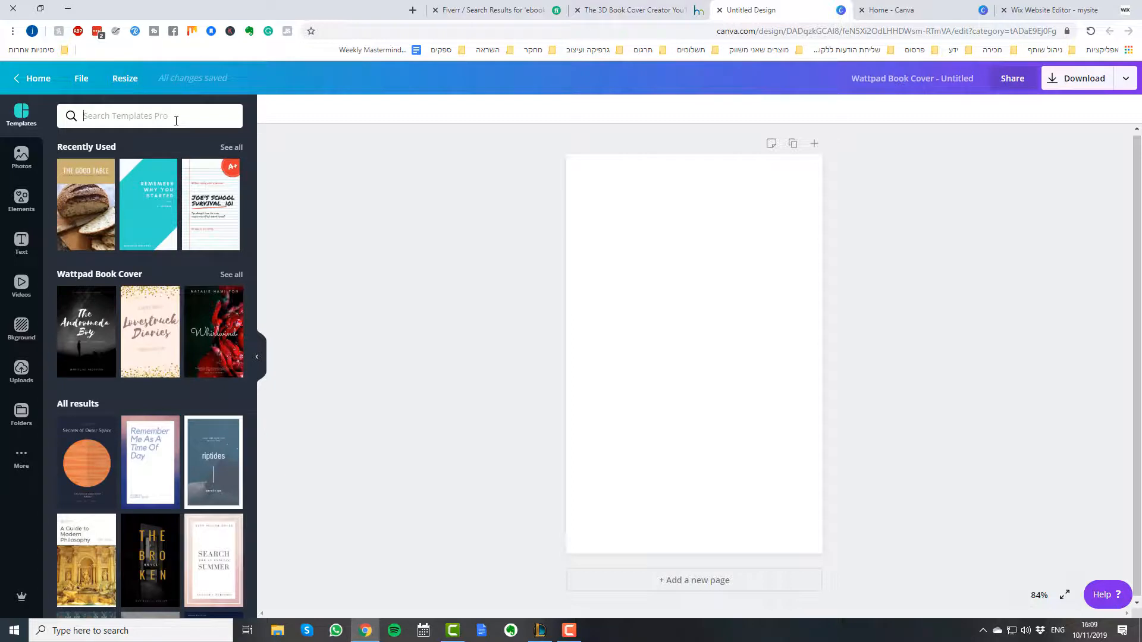
pyautogui.write('fit')
pyautogui.click(148, 169)
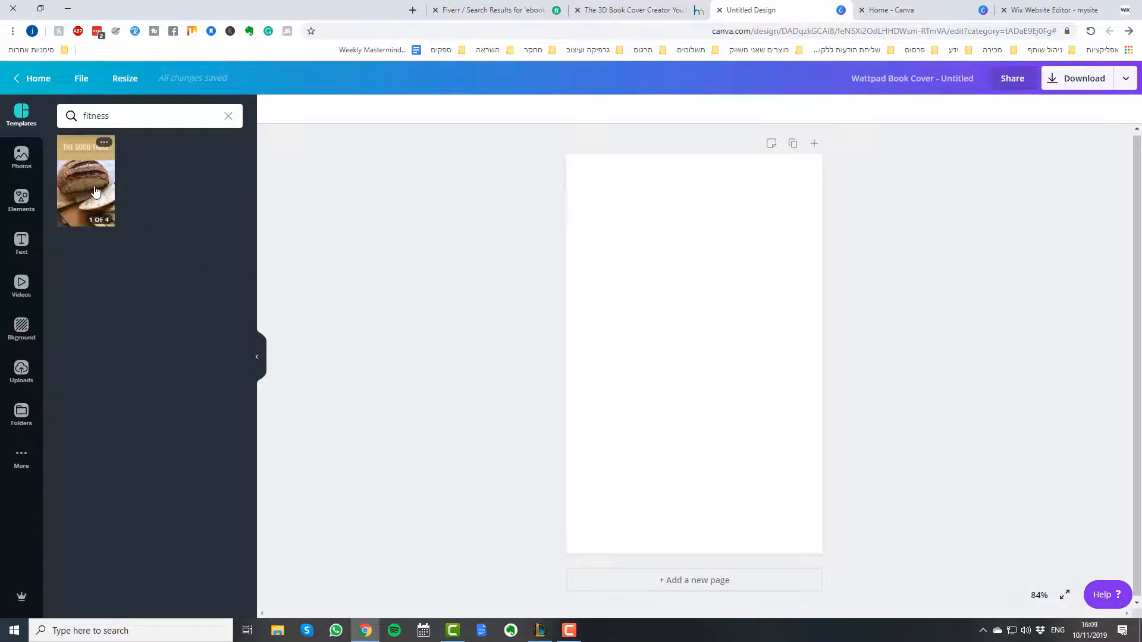
pyautogui.click(96, 192)
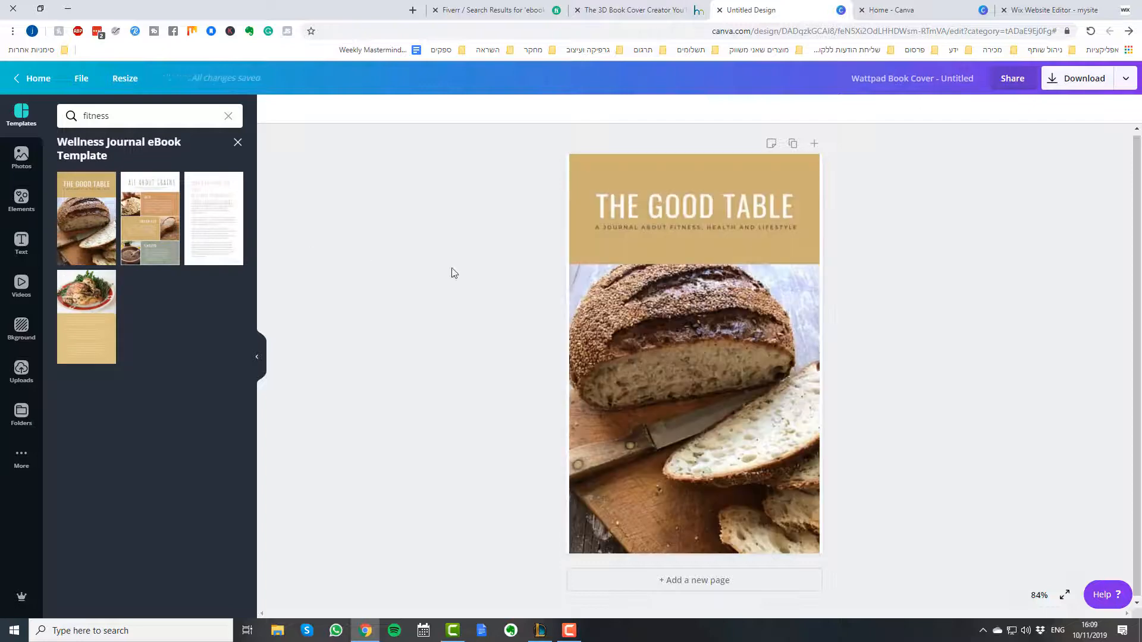
pyautogui.click(654, 306)
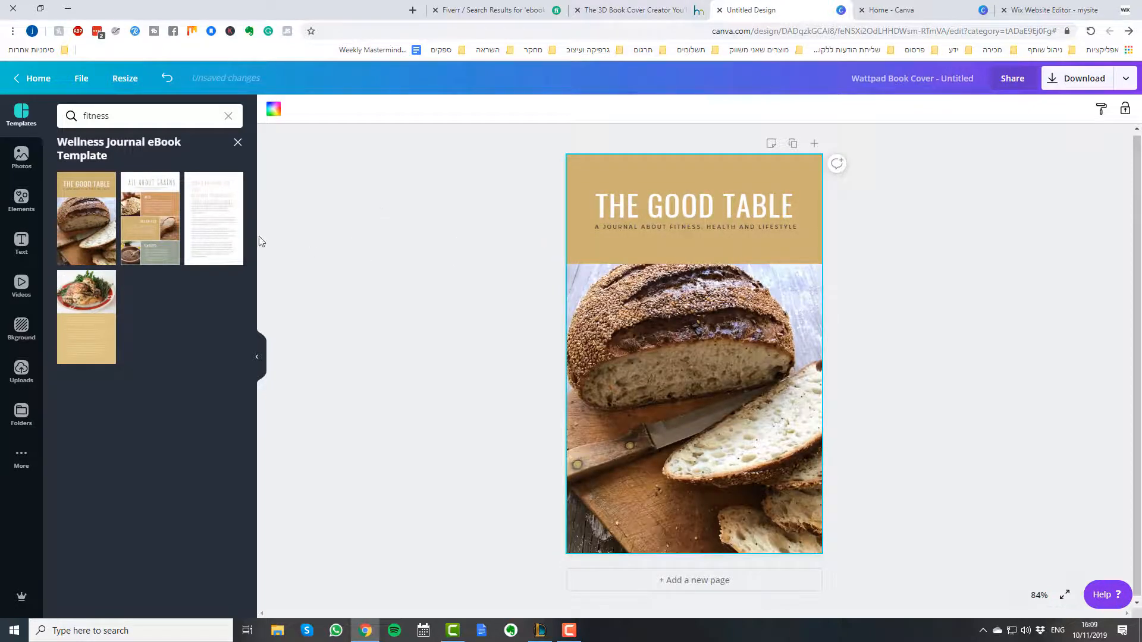
pyautogui.click(238, 142)
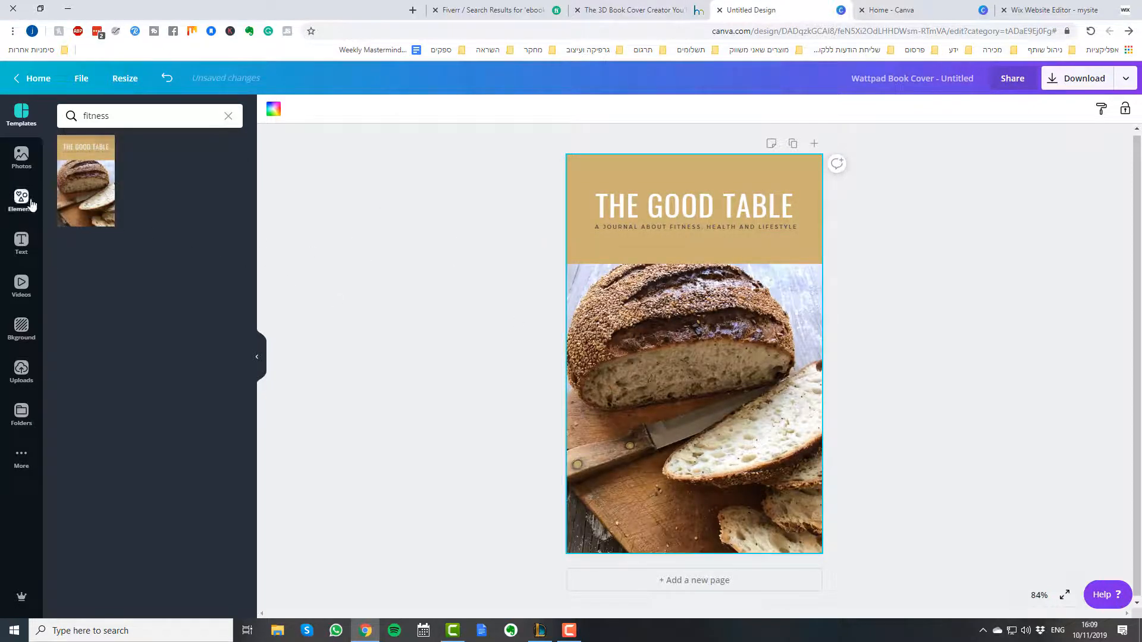
# - Search the photos for "weight lose" and replace the cover's bread photo with the free picture of a waist wrapped in a blue measuring tape
pyautogui.click(22, 157)
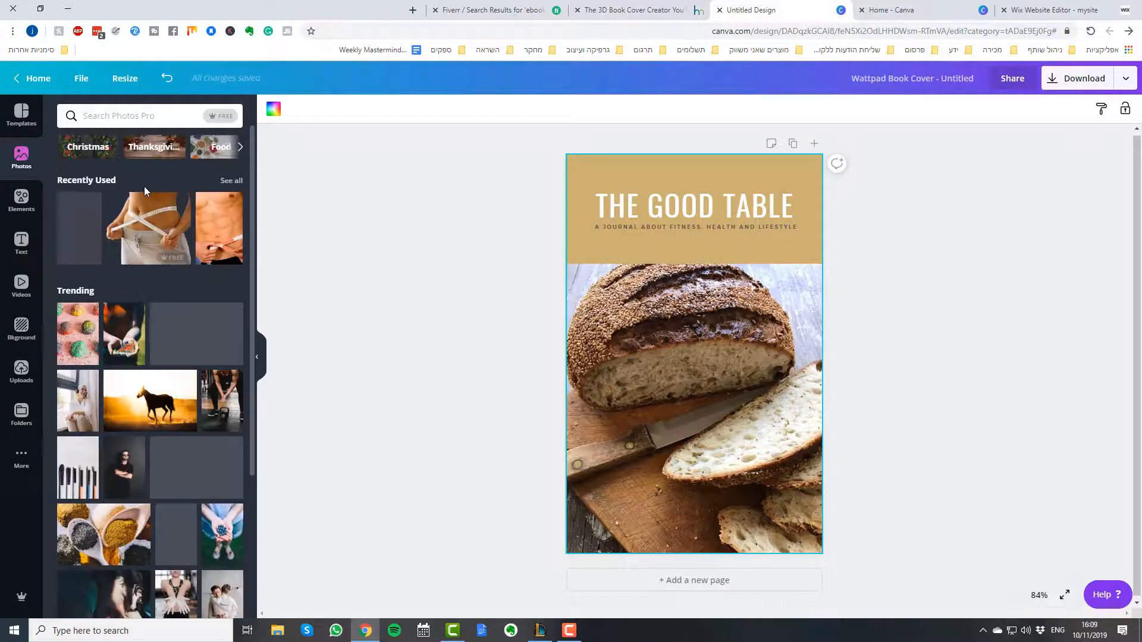
pyautogui.scroll(-3, 176, 304)
pyautogui.scroll(3, 149, 268)
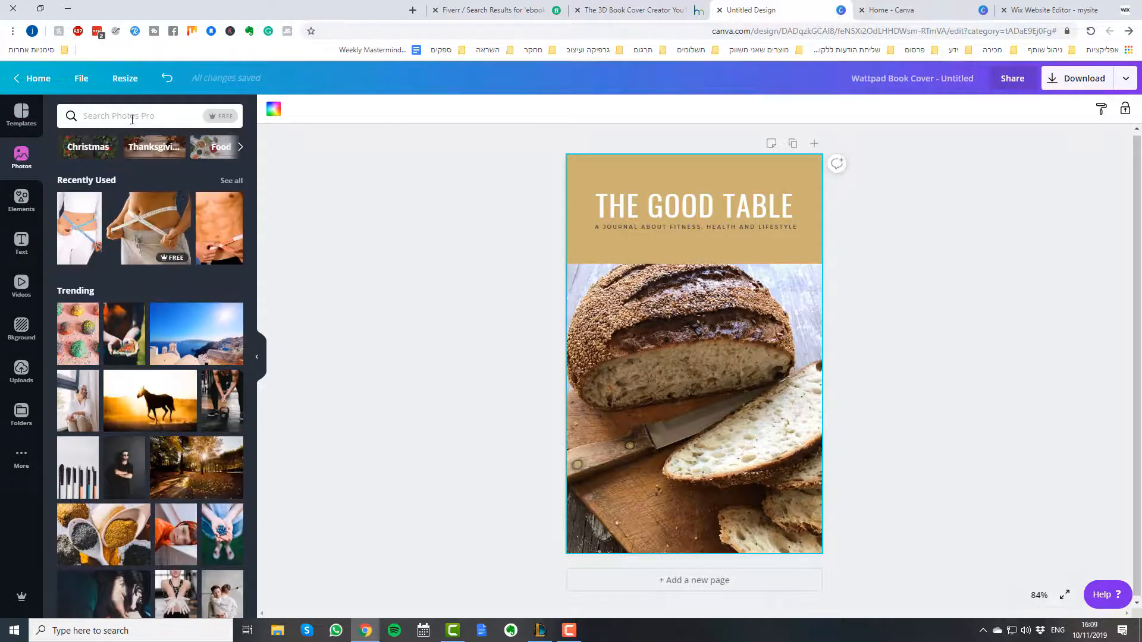
pyautogui.click(131, 117)
pyautogui.click(134, 172)
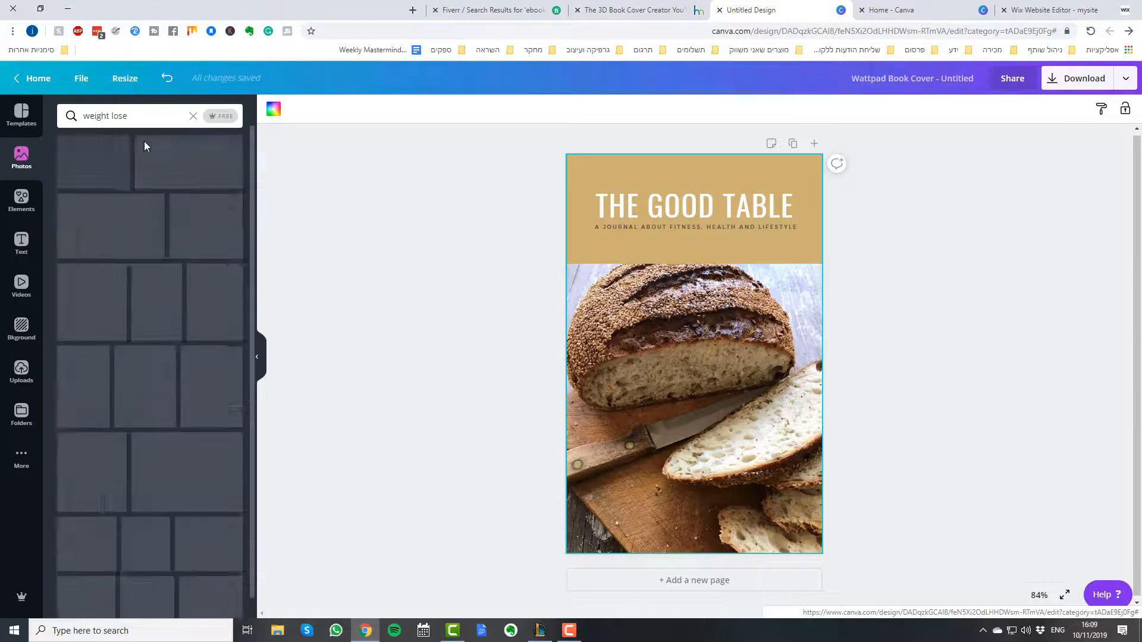
pyautogui.scroll(-10, 214, 415)
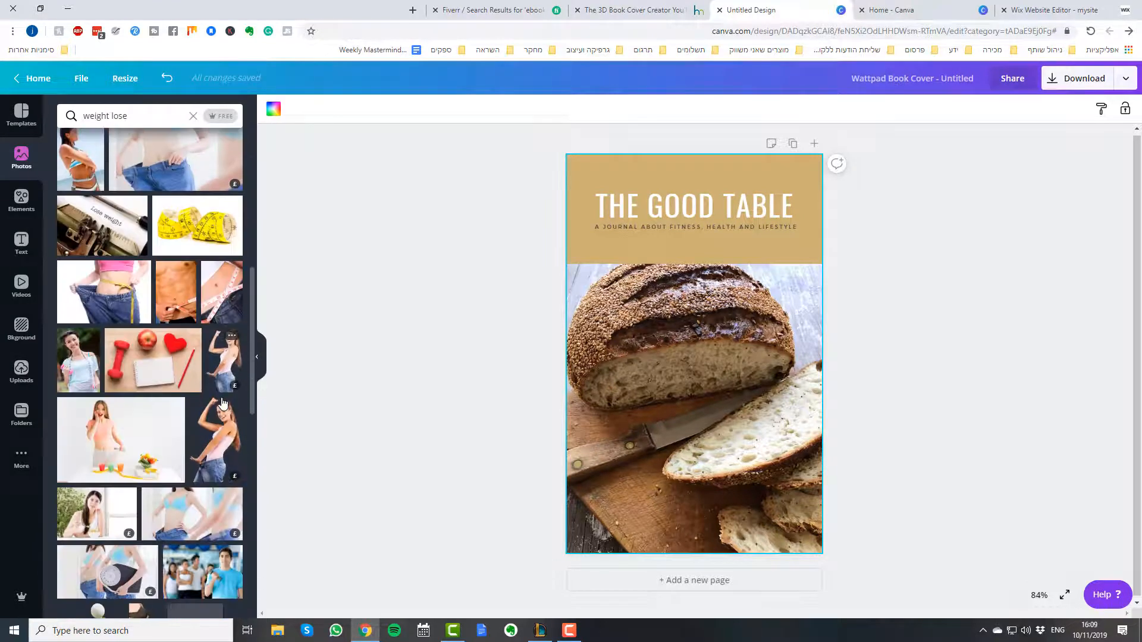
pyautogui.scroll(-7, 223, 402)
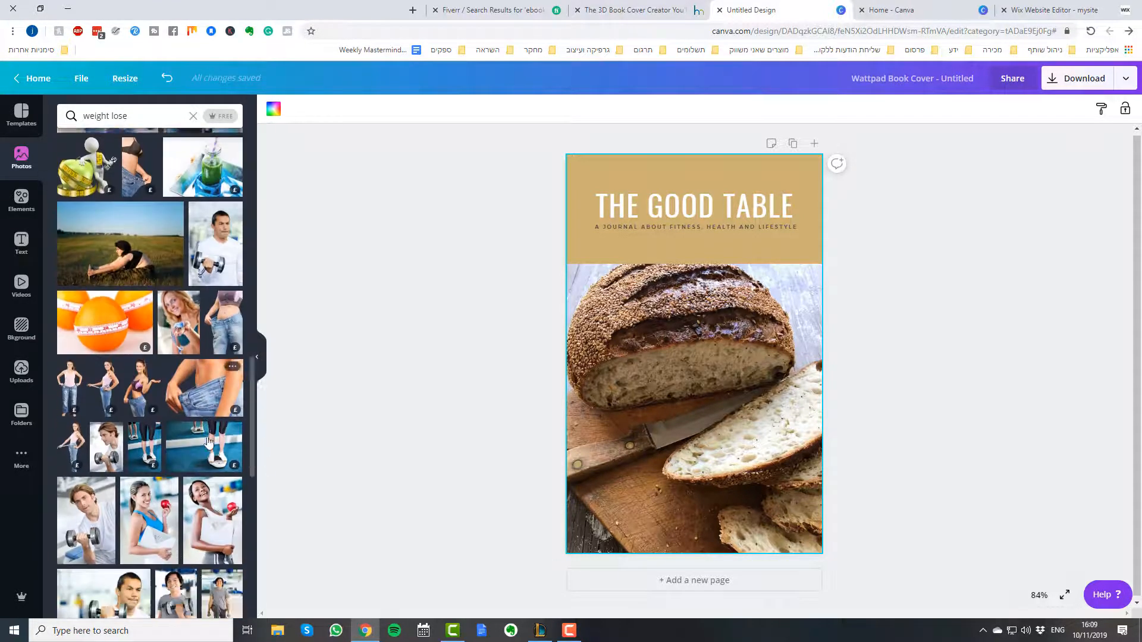
pyautogui.scroll(-8, 226, 419)
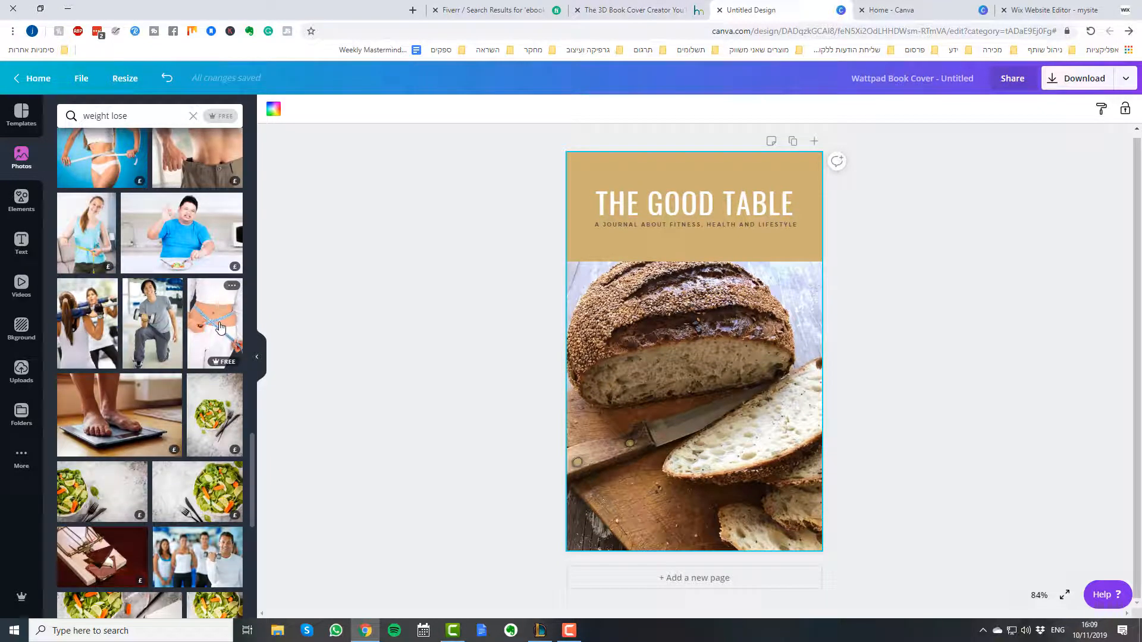
pyautogui.moveTo(220, 315); pyautogui.dragTo(587, 396)
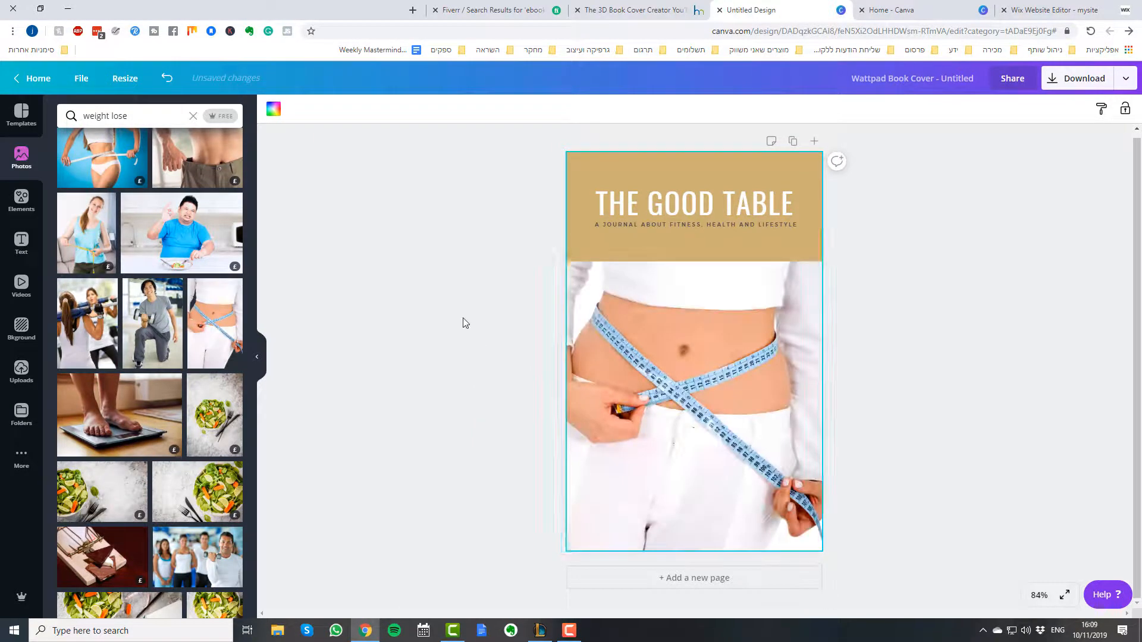
# - Download the cover as a PNG and save it to the Desktop as example.png, replacing the existing file
pyautogui.click(1063, 81)
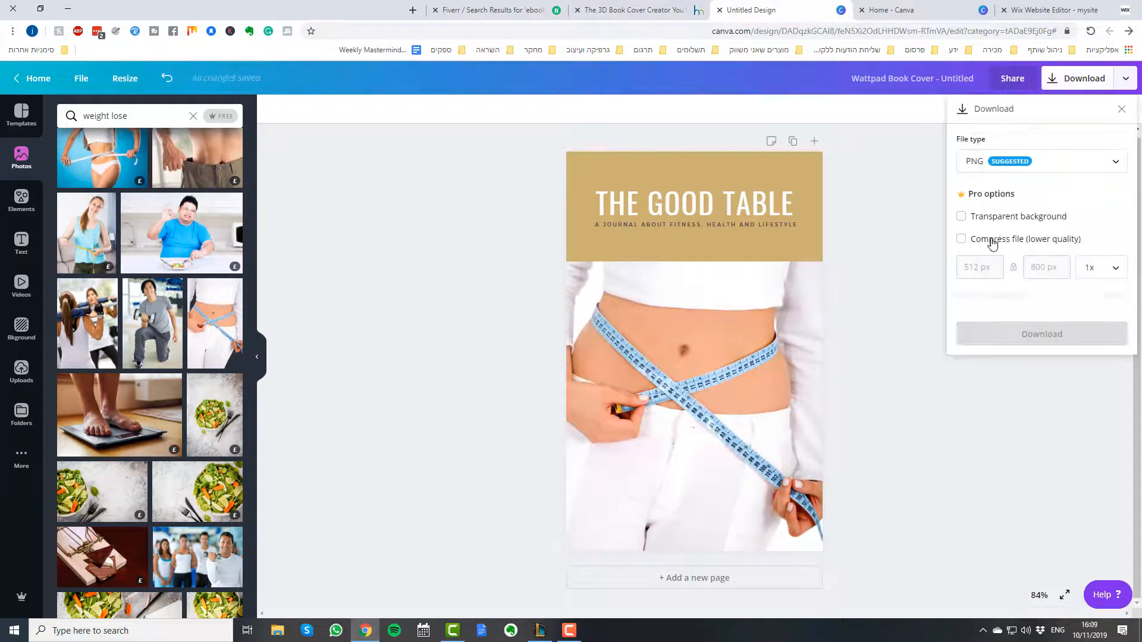
pyautogui.click(1009, 307)
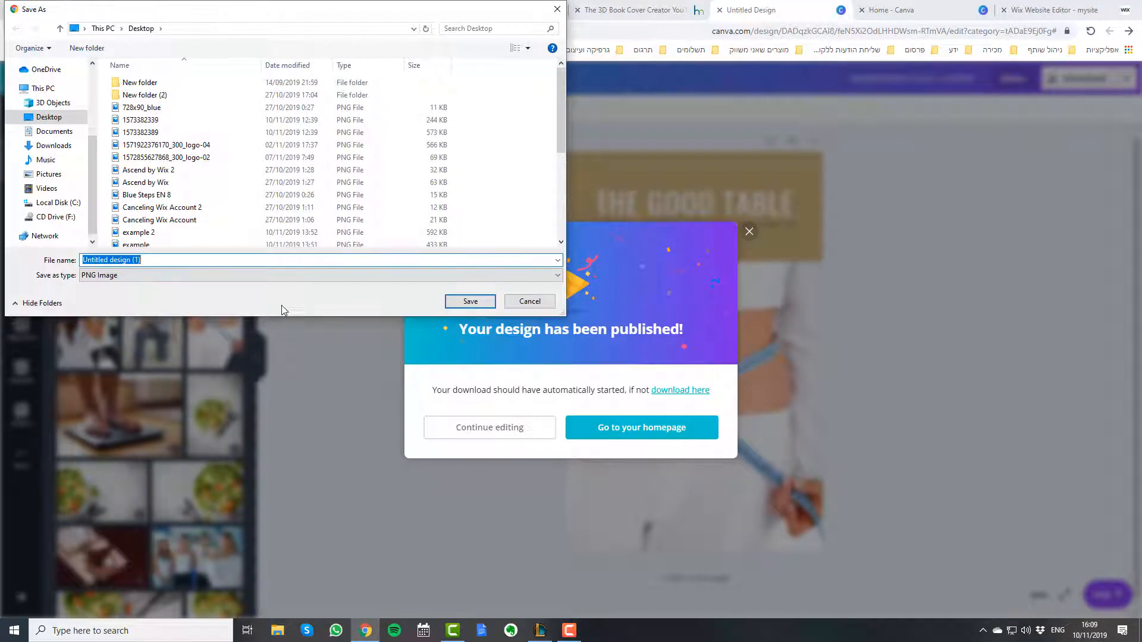
pyautogui.write('e')
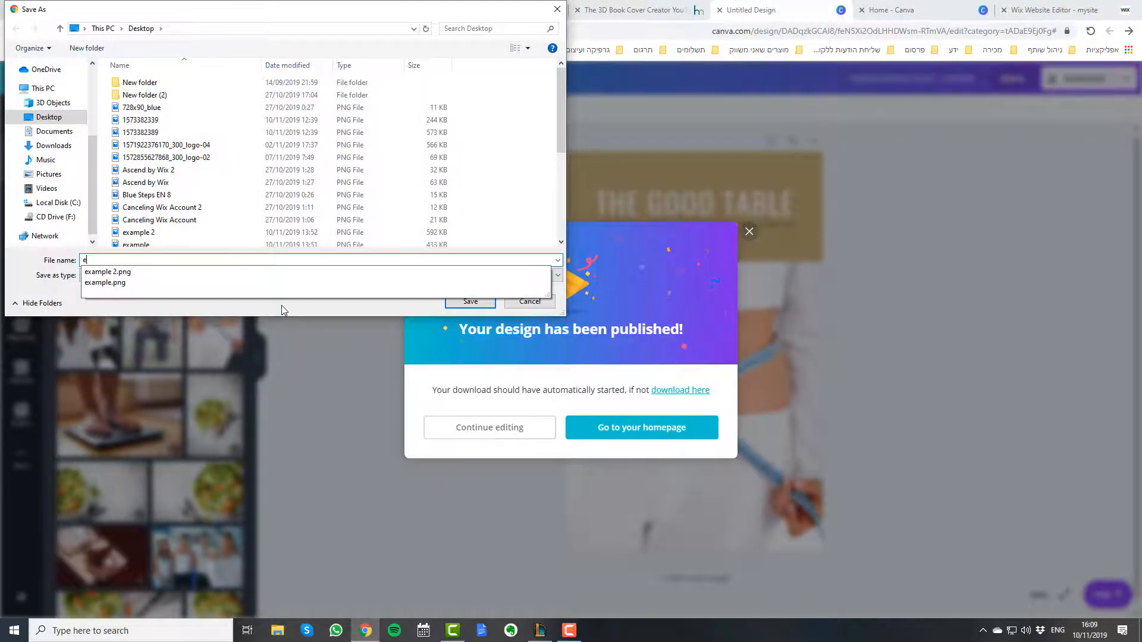
pyautogui.click(210, 283)
pyautogui.click(457, 301)
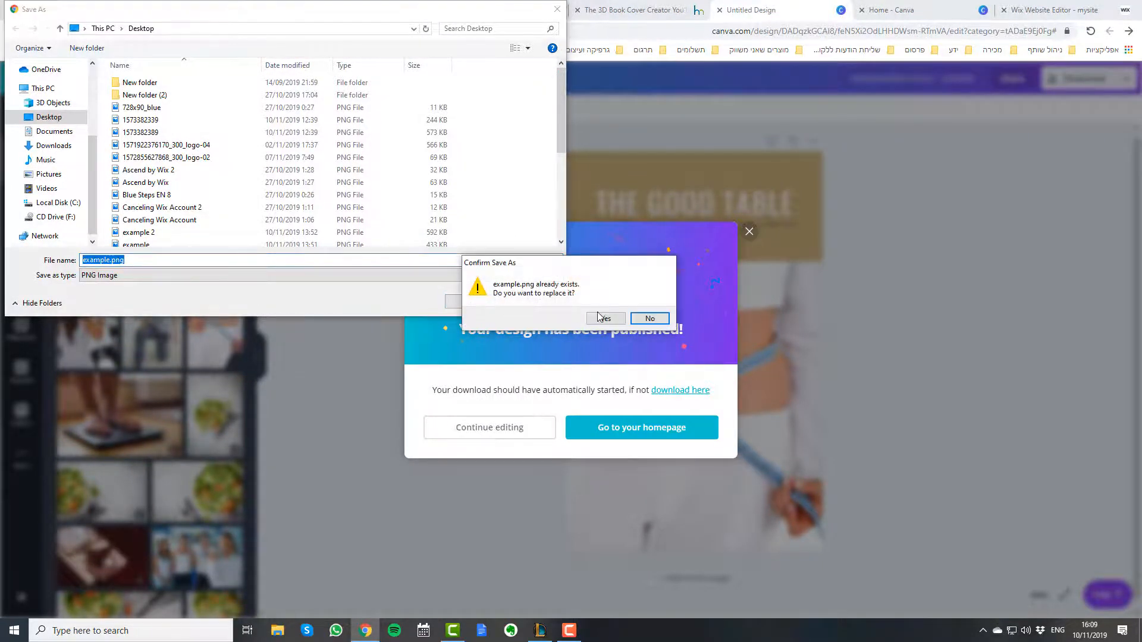
pyautogui.click(601, 317)
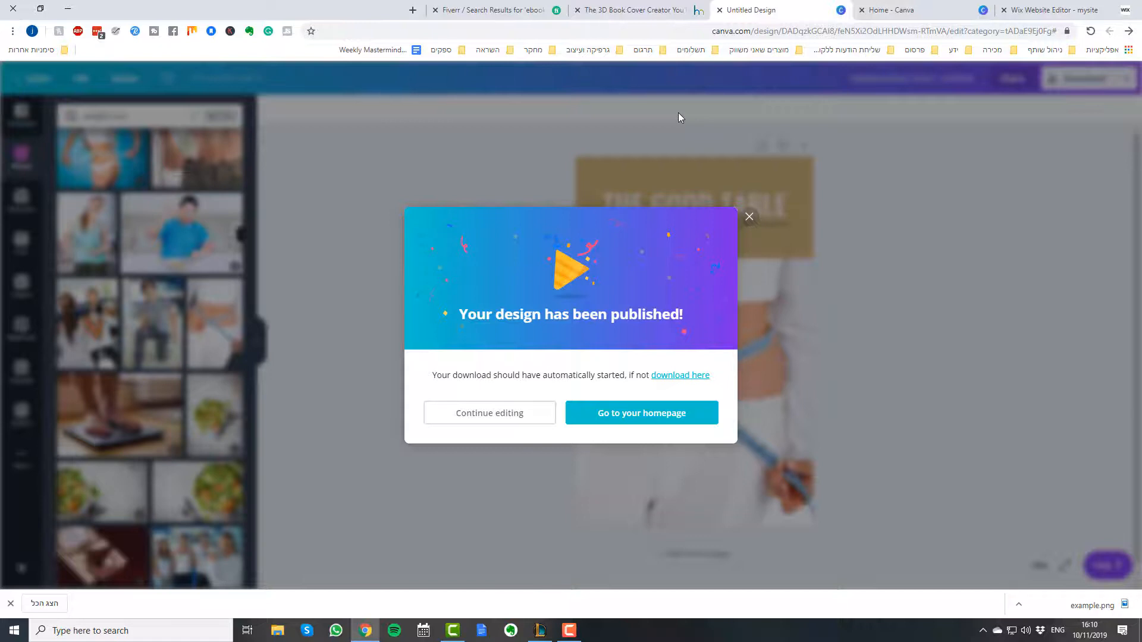
# - Switch to the DIY Book Design 3D mockup maker and choose the third single template in the first row, the upright hardcover book
pyautogui.click(616, 13)
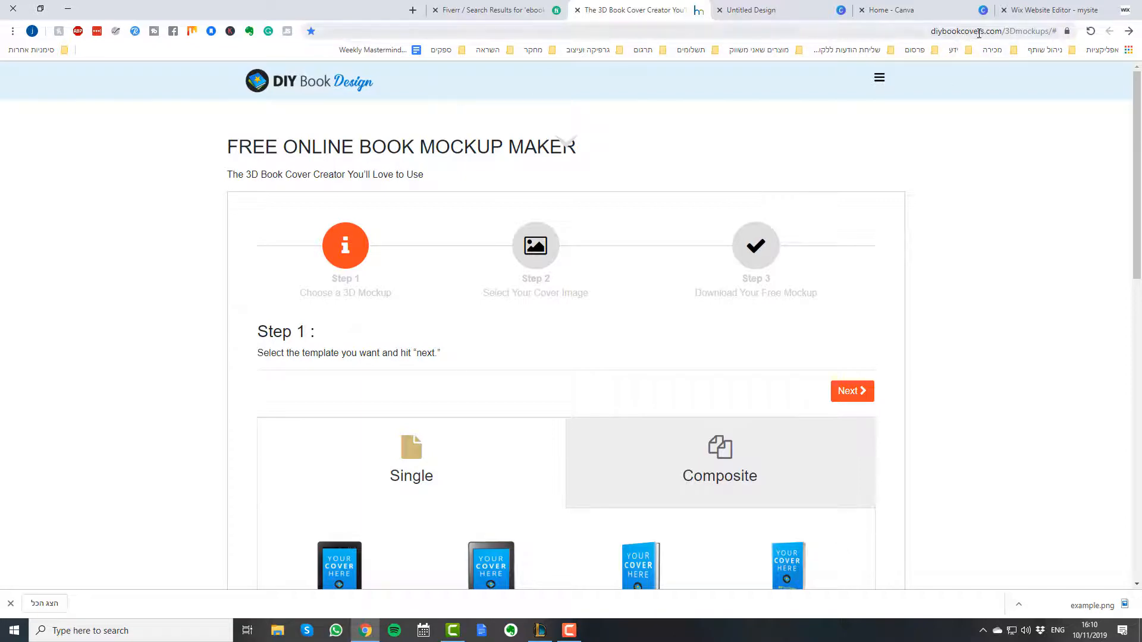
pyautogui.scroll(-2, 523, 161)
pyautogui.scroll(2, 595, 357)
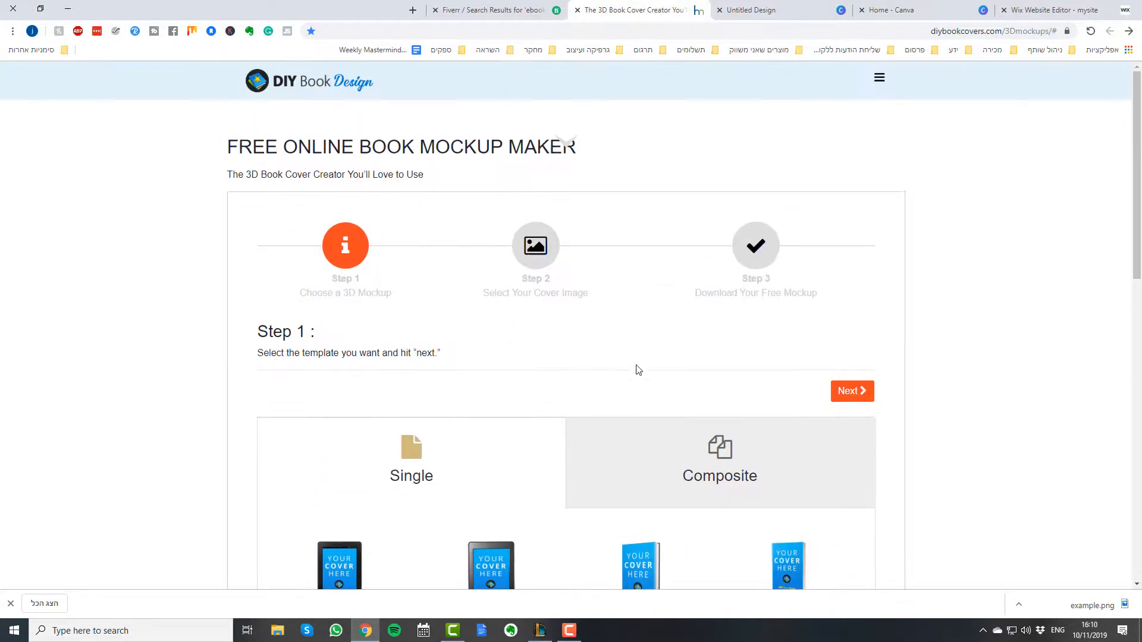
pyautogui.scroll(-2, 684, 360)
pyautogui.scroll(-4, 690, 355)
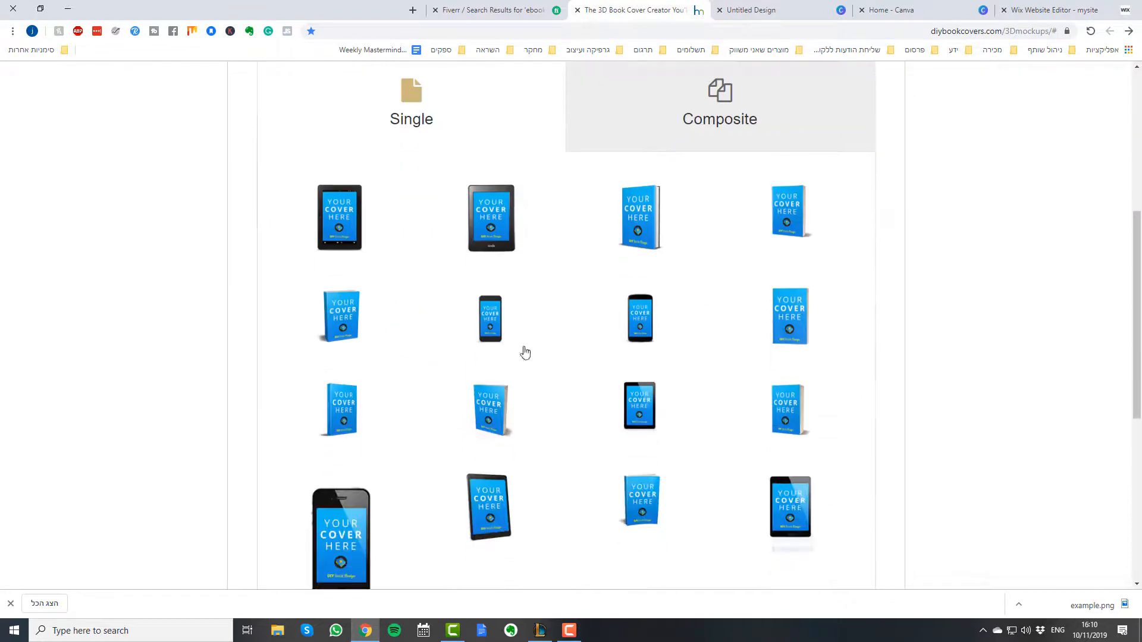
pyautogui.scroll(-1, 708, 405)
pyautogui.scroll(-2, 707, 407)
pyautogui.scroll(3, 688, 408)
pyautogui.click(648, 232)
pyautogui.scroll(5, 811, 395)
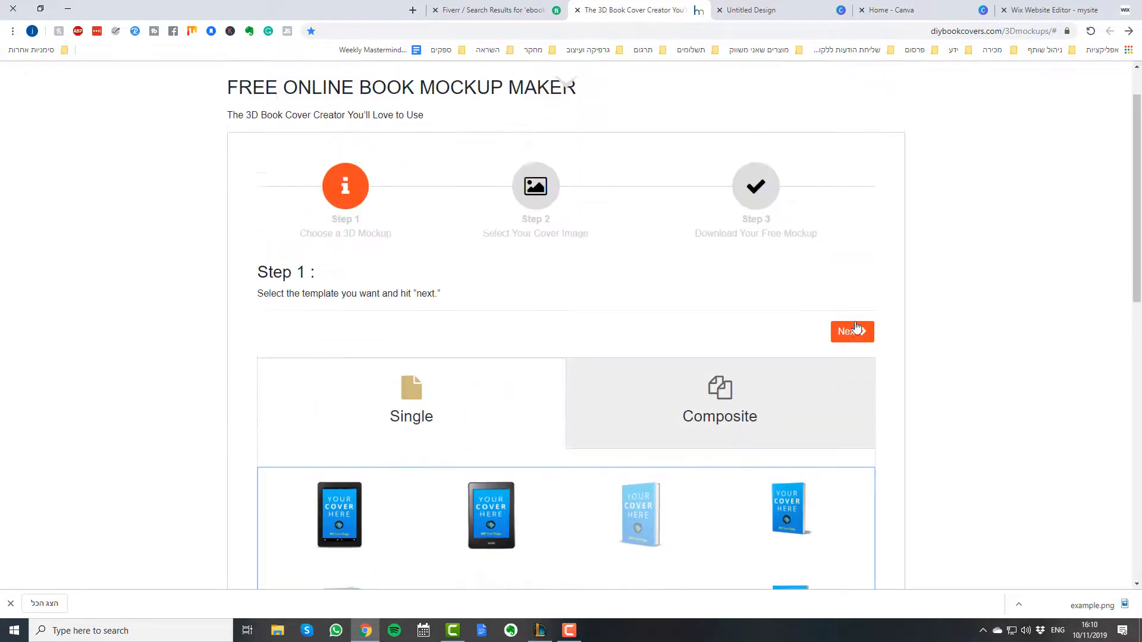
pyautogui.click(851, 331)
# - Upload example.png from the Desktop as the mockup's cover image and check its preview
pyautogui.scroll(-1, 706, 413)
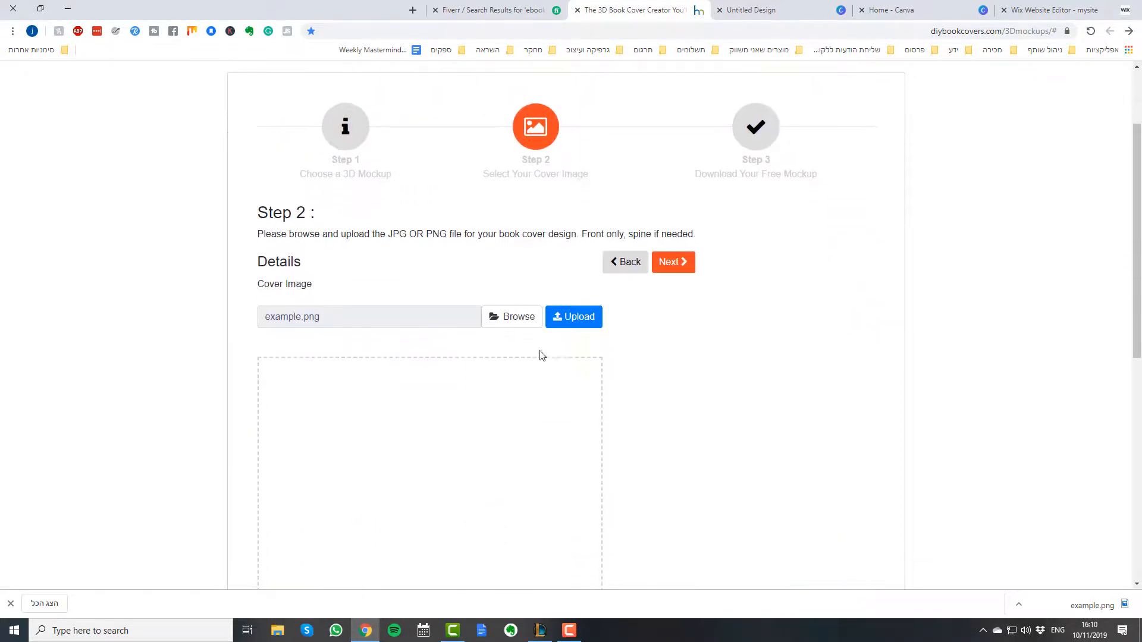
pyautogui.click(514, 316)
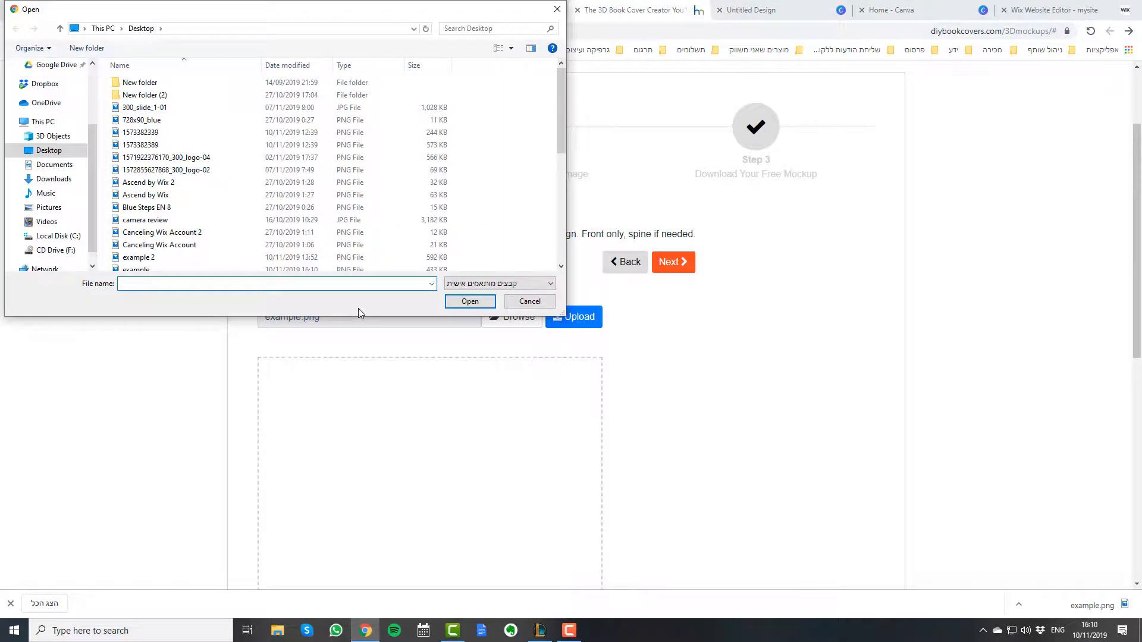
pyautogui.write('e')
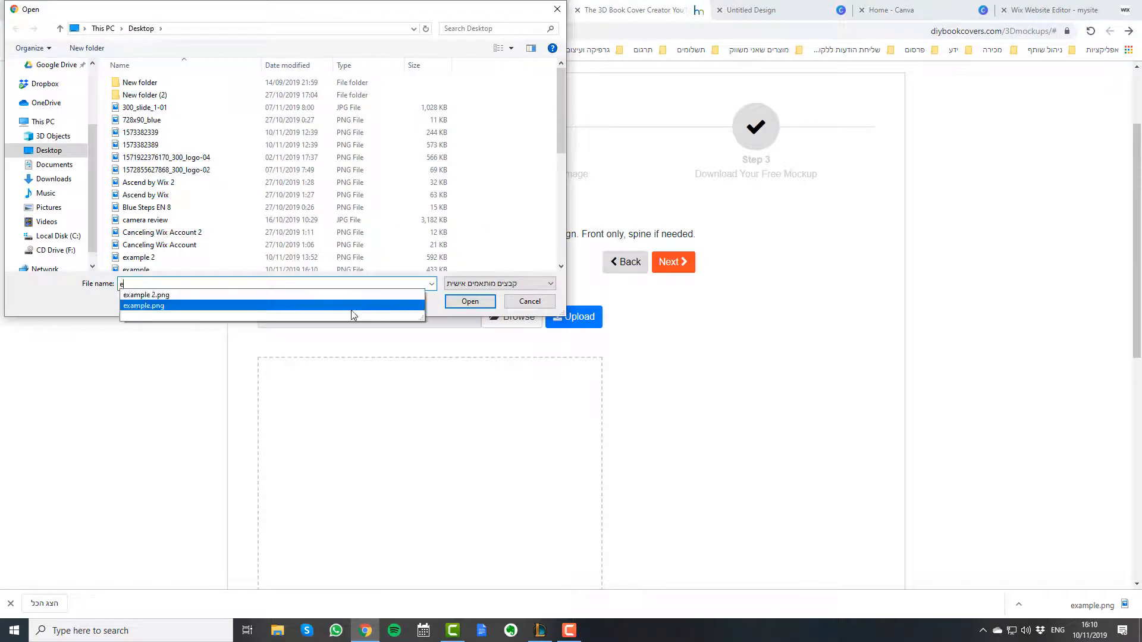
pyautogui.click(296, 314)
pyautogui.click(456, 306)
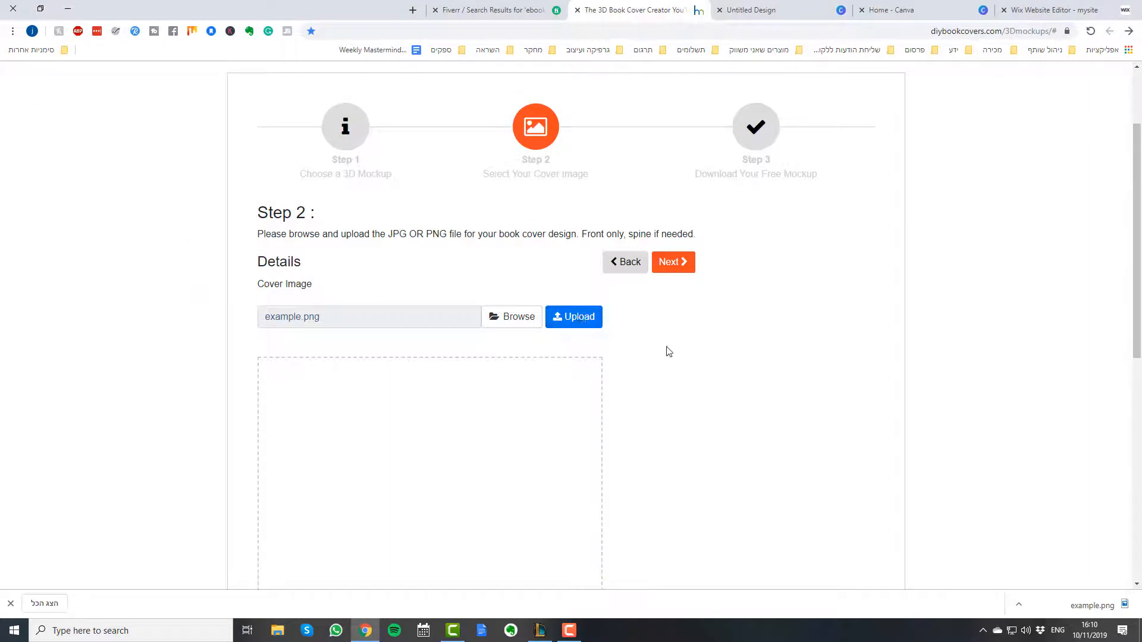
pyautogui.scroll(-3, 668, 351)
pyautogui.scroll(1, 678, 365)
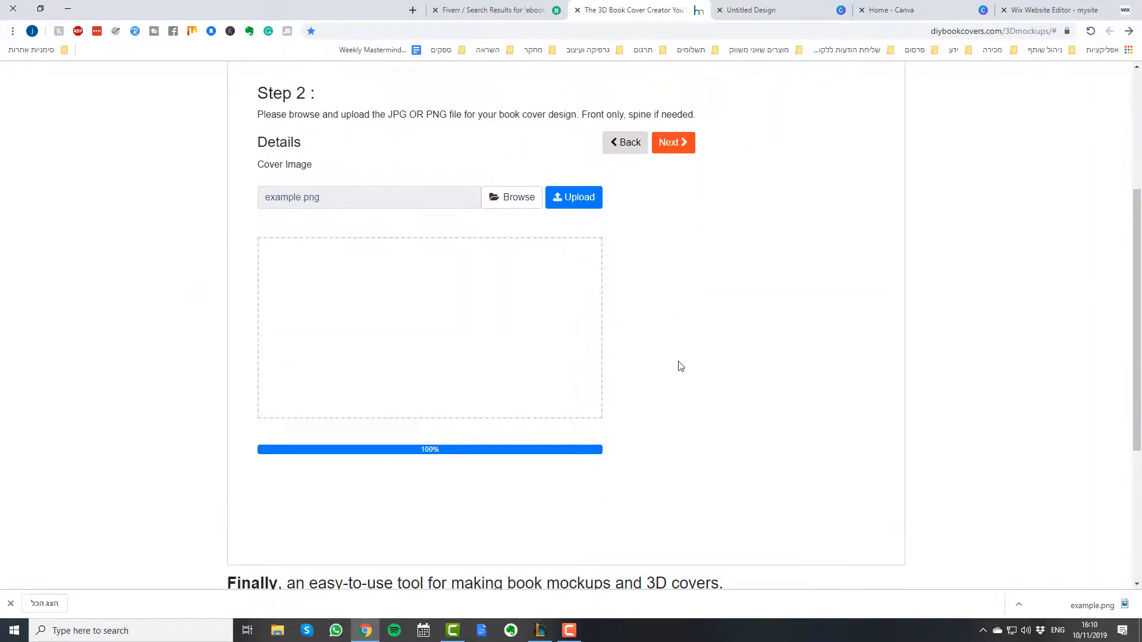
pyautogui.scroll(-3, 688, 374)
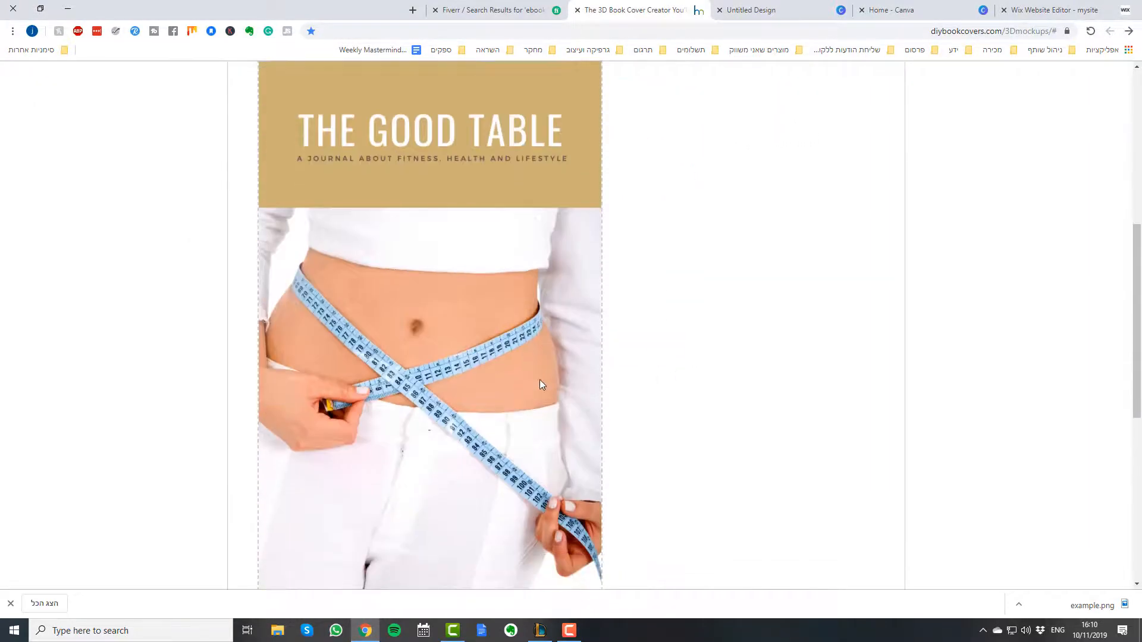
pyautogui.scroll(4, 664, 344)
# - Proceed to the final mockup step and download the 3D book as a PNG file named example 2.png
pyautogui.click(679, 206)
pyautogui.scroll(-6, 693, 331)
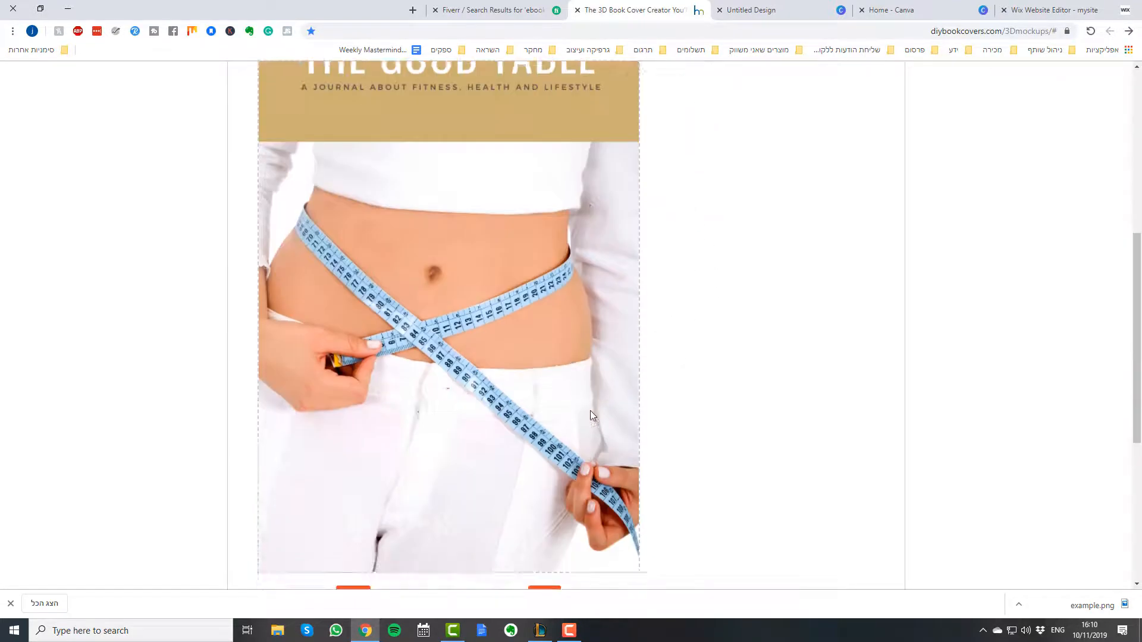
pyautogui.click(364, 418)
pyautogui.scroll(3, 535, 298)
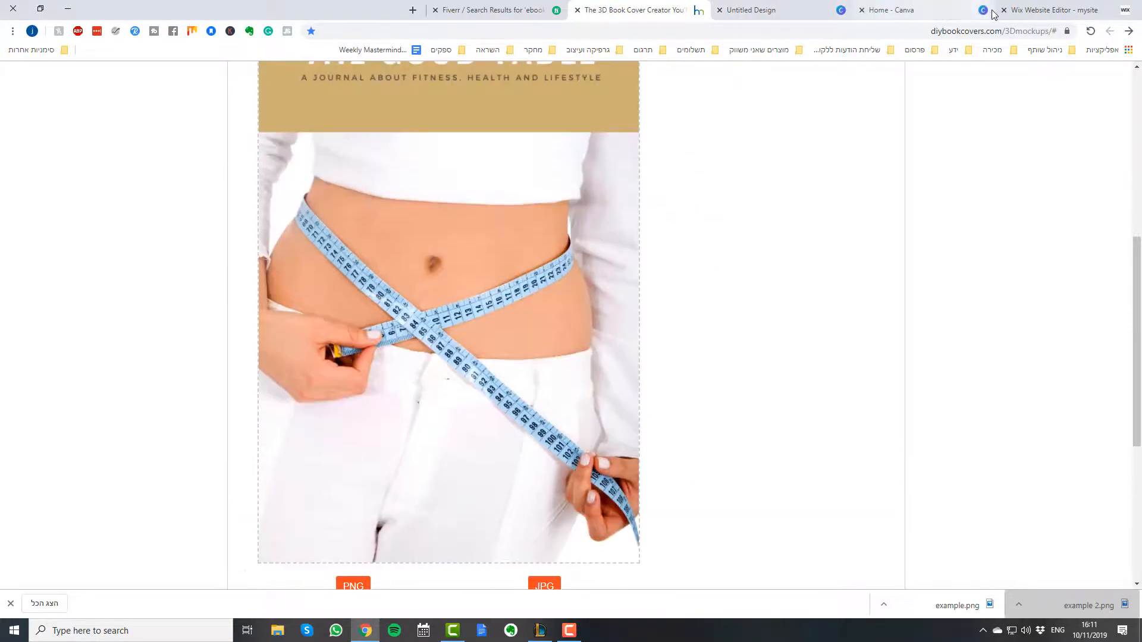
# - Switch to the Wix Editor, leave preview mode and delete the existing book image from the landing page
pyautogui.click(1027, 8)
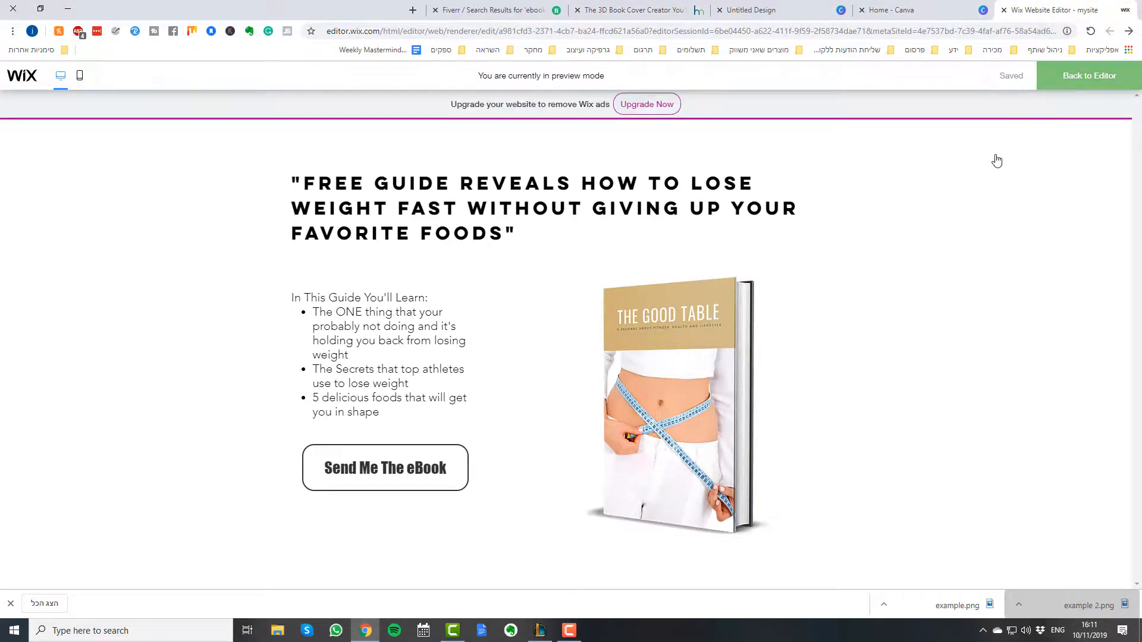
pyautogui.click(679, 391)
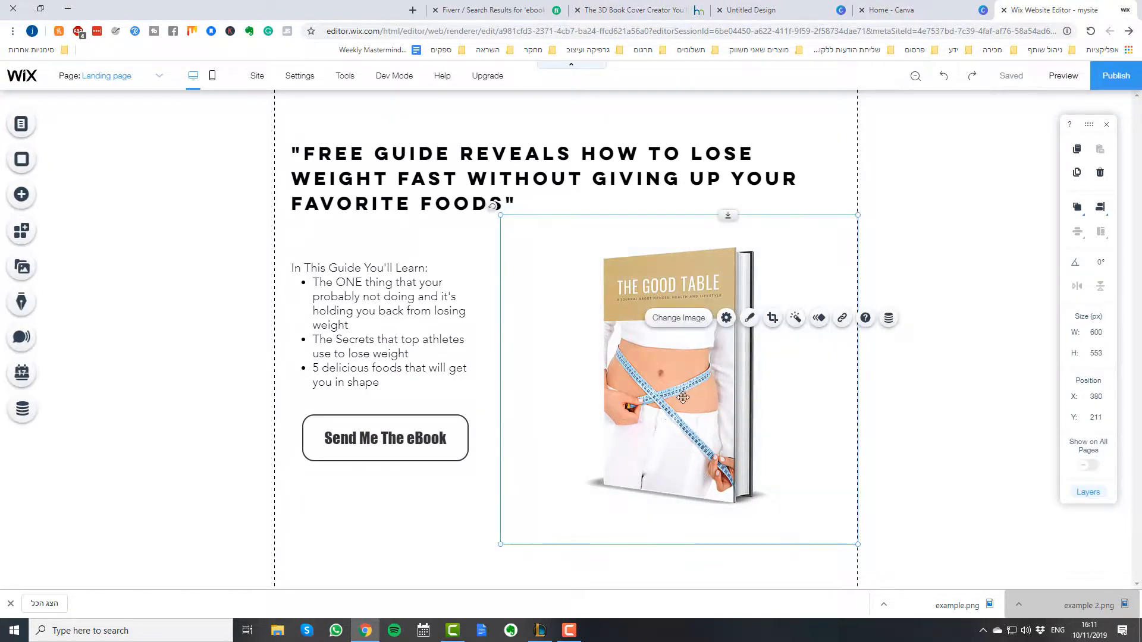
pyautogui.press('Delete')
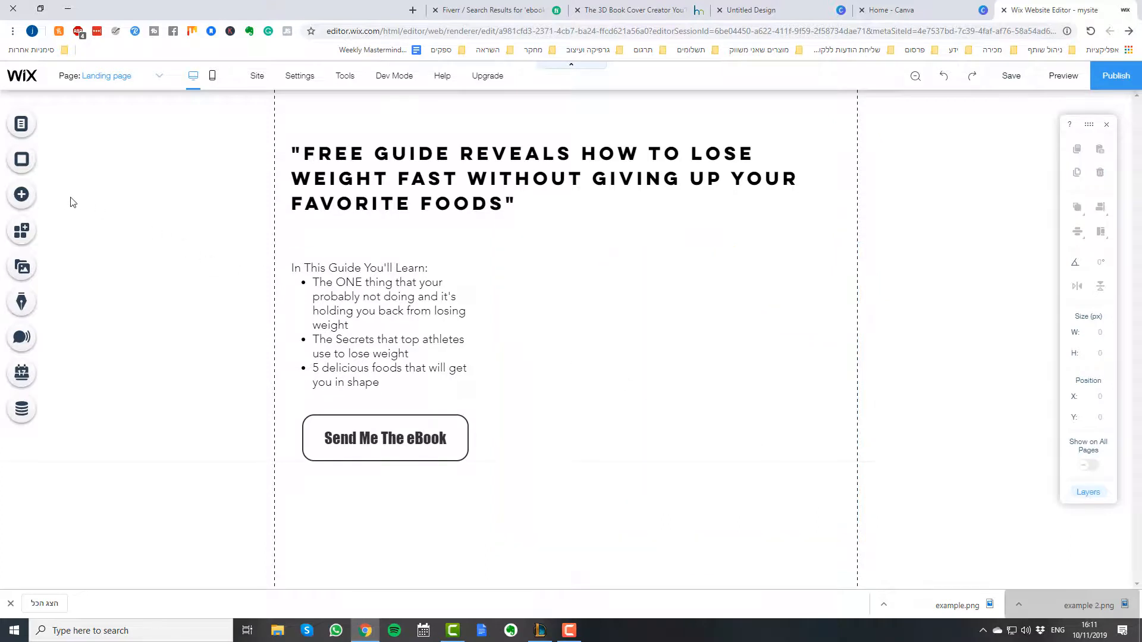
# - Add the book mockup example 2.png from the site files to the landing page as an image
pyautogui.click(46, 196)
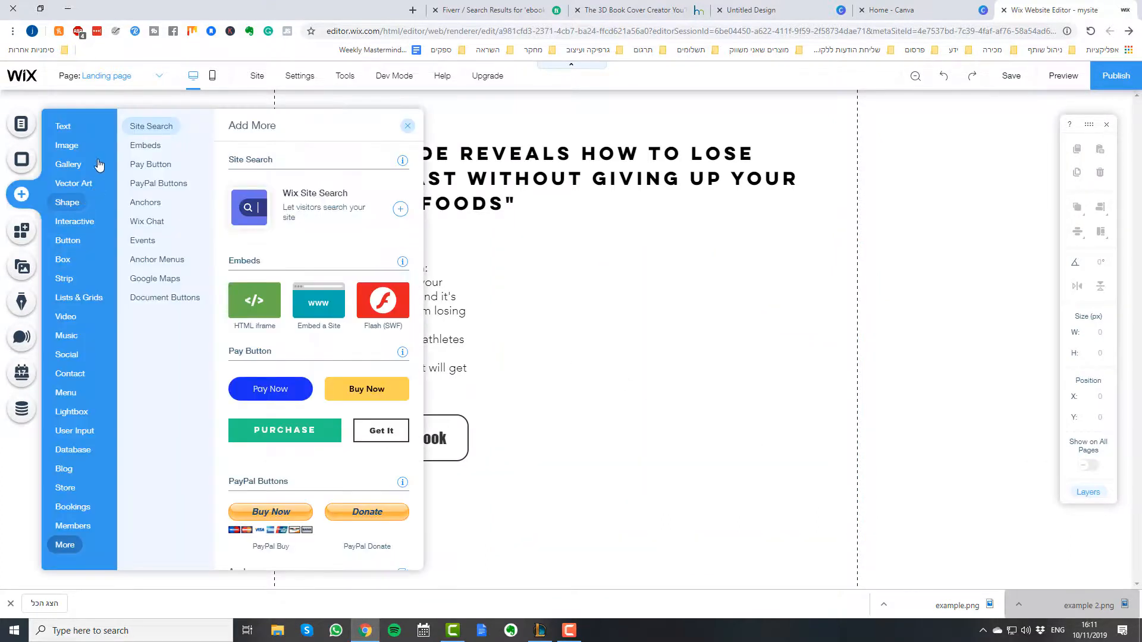
pyautogui.click(72, 146)
pyautogui.click(169, 145)
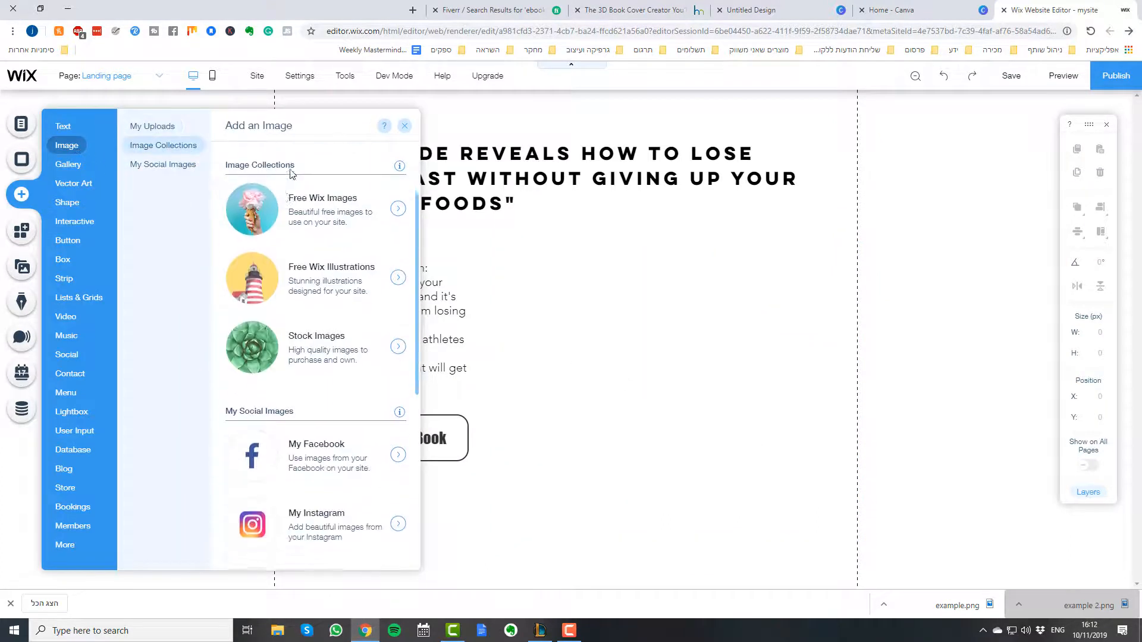
pyautogui.scroll(2, 304, 228)
pyautogui.click(289, 217)
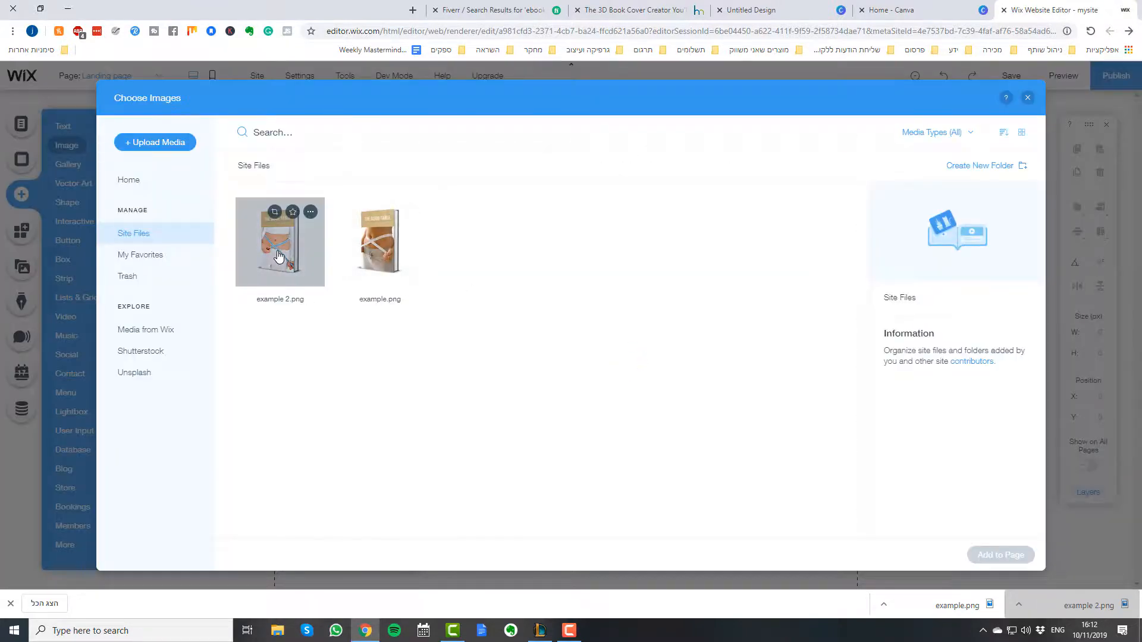
pyautogui.click(184, 154)
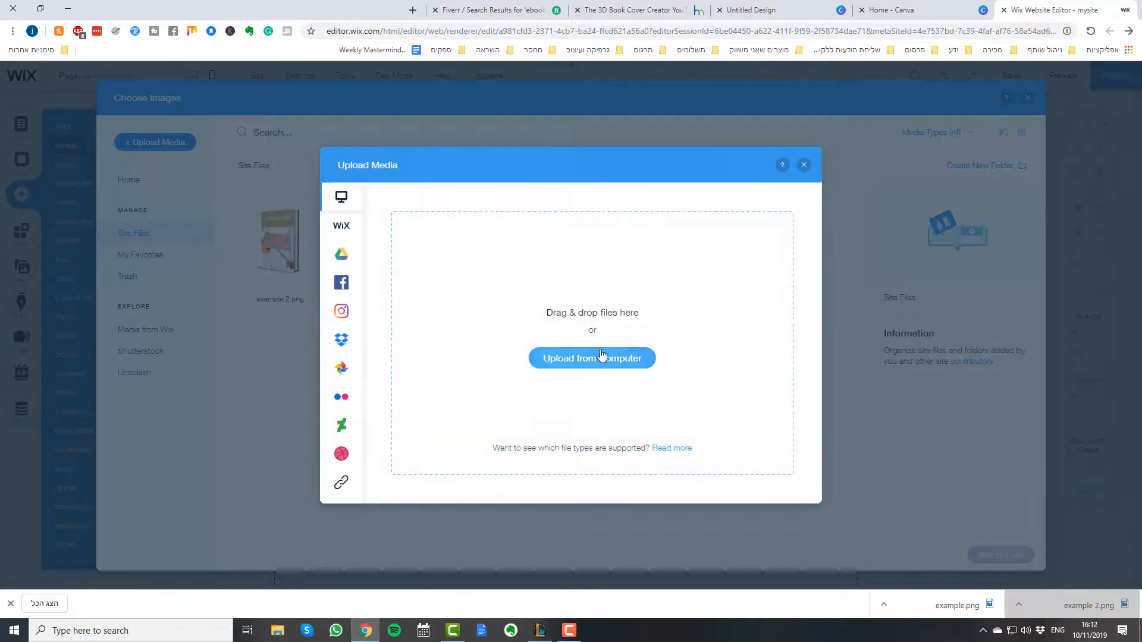
pyautogui.click(804, 165)
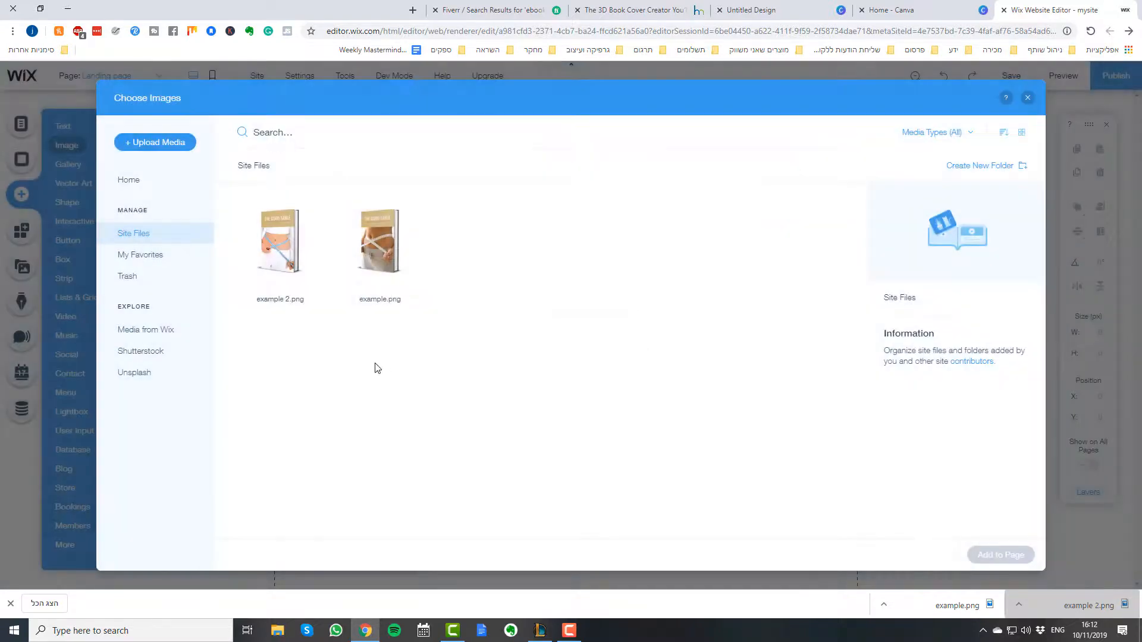
pyautogui.click(279, 253)
pyautogui.click(1000, 555)
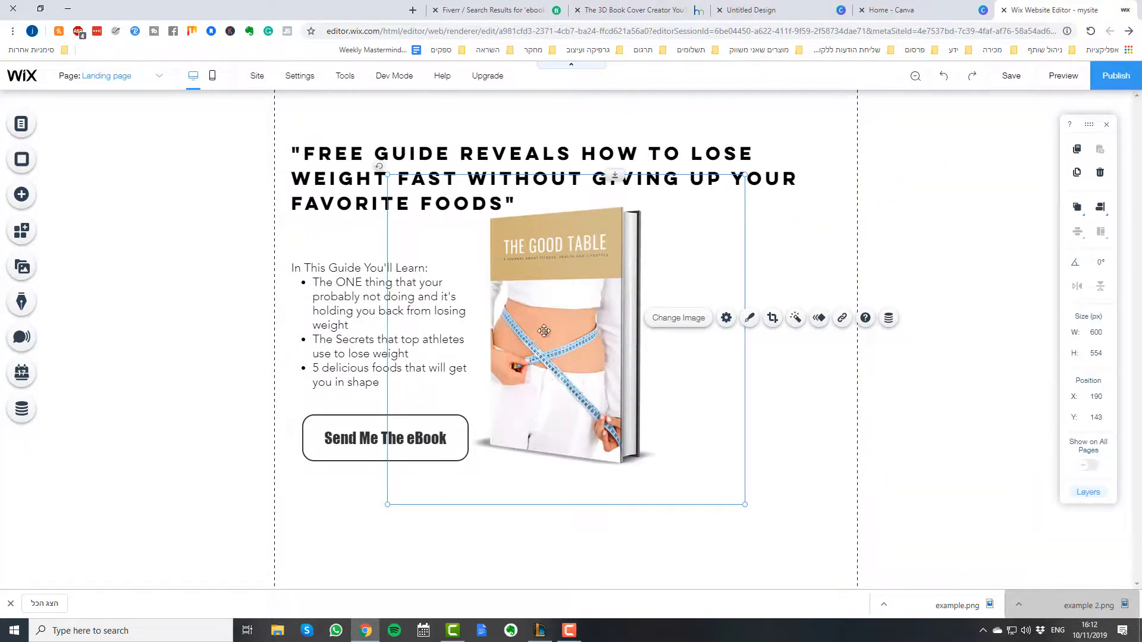
# - Move the book image beside the guide text, below the headline, and shrink it to about 521 by 480 px
pyautogui.moveTo(652, 365)
pyautogui.mouseDown()
pyautogui.moveTo(676, 374)
pyautogui.moveTo(667, 378)
pyautogui.mouseUp()
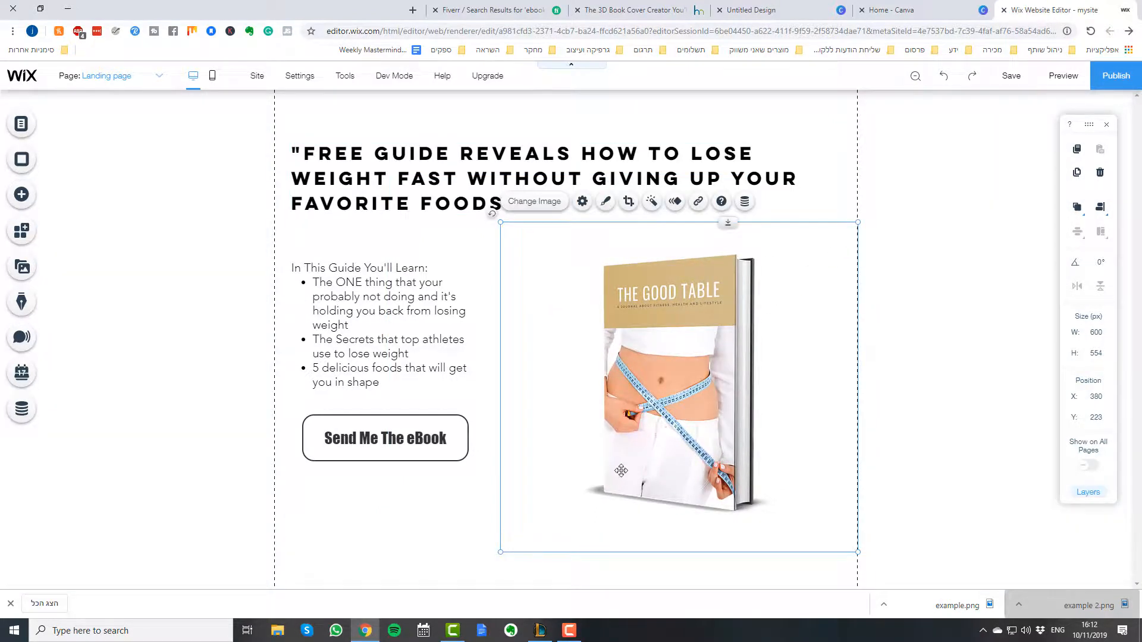
pyautogui.moveTo(502, 554); pyautogui.dragTo(555, 494)
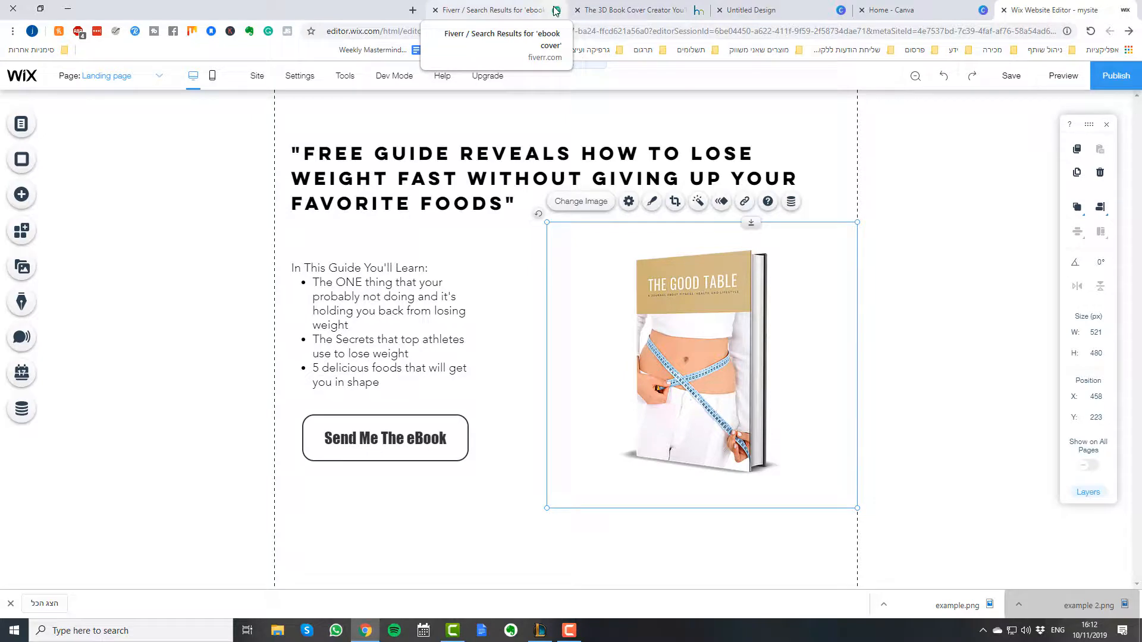
# - Switch to Fiverr and examine the sellers and starting prices in the ebook cover search results
pyautogui.click(535, 11)
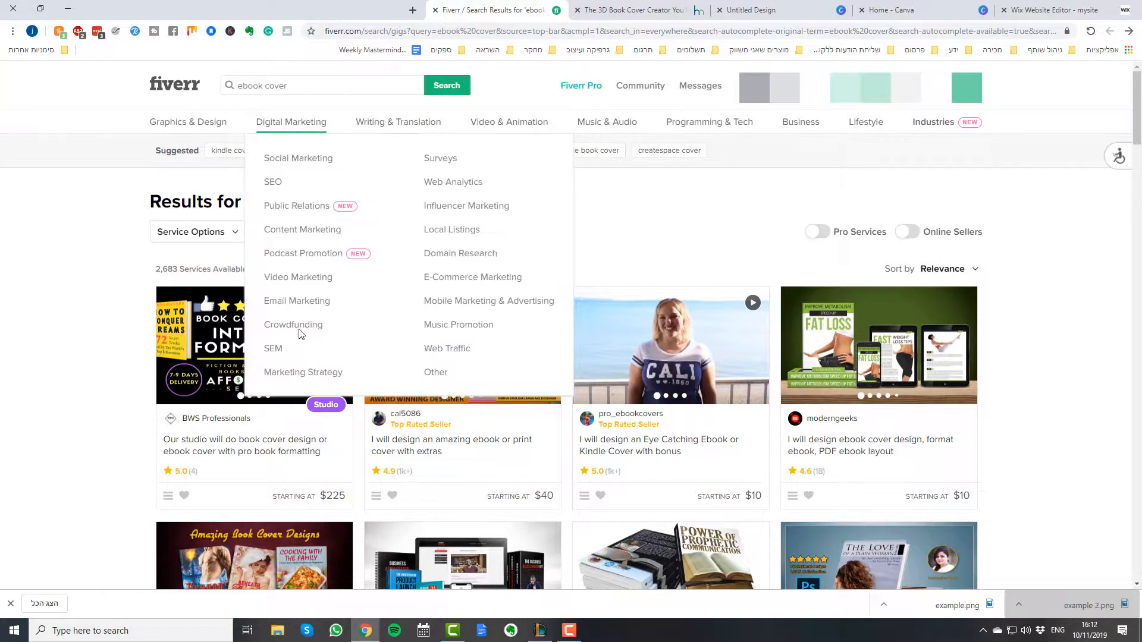
pyautogui.scroll(-2, 779, 403)
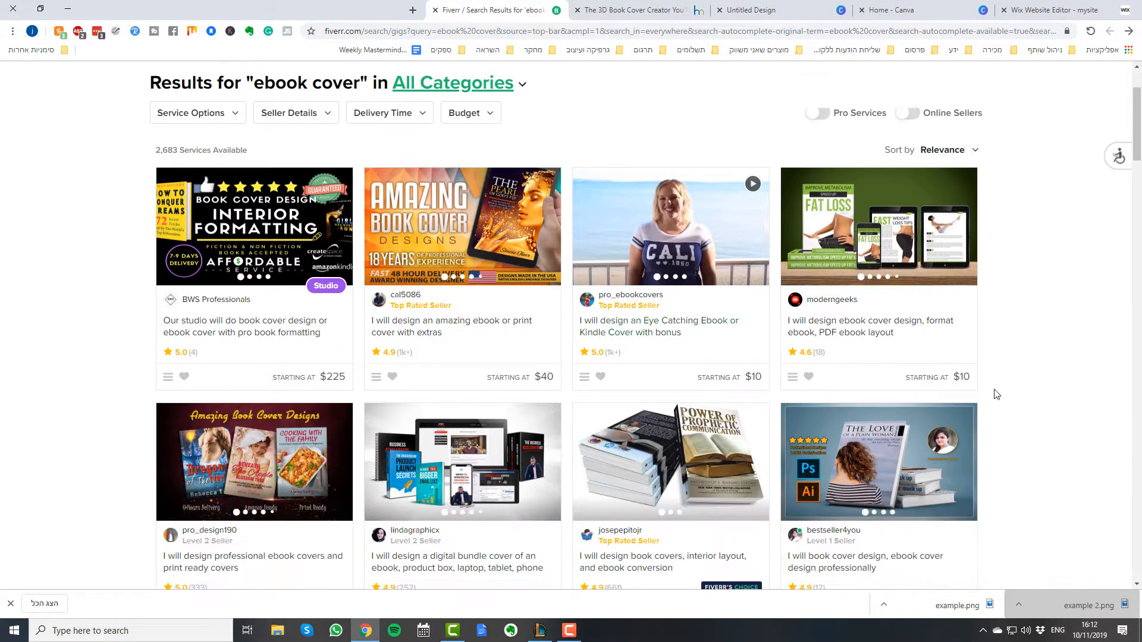
pyautogui.scroll(-2, 627, 411)
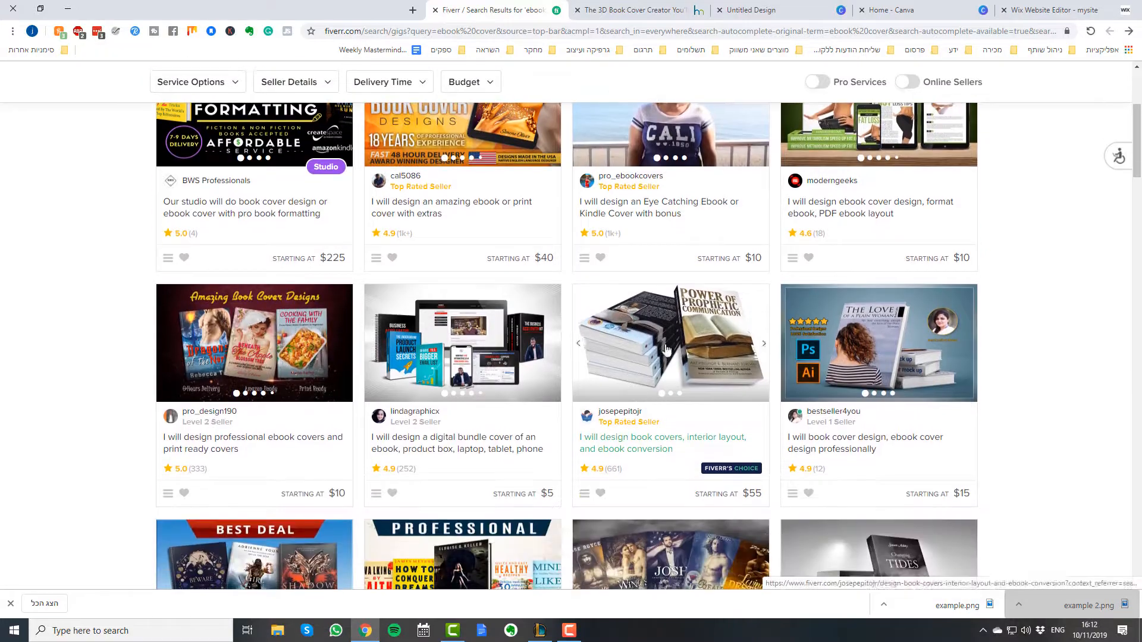
pyautogui.scroll(-1, 470, 402)
pyautogui.scroll(-2, 469, 402)
pyautogui.scroll(1, 547, 437)
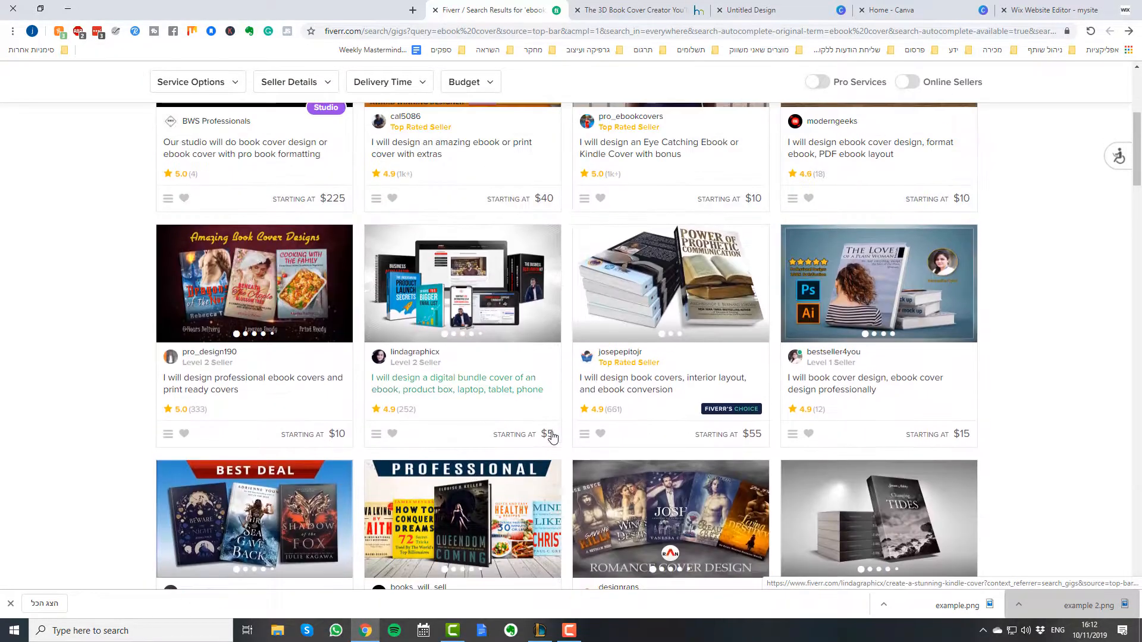
pyautogui.scroll(3, 858, 397)
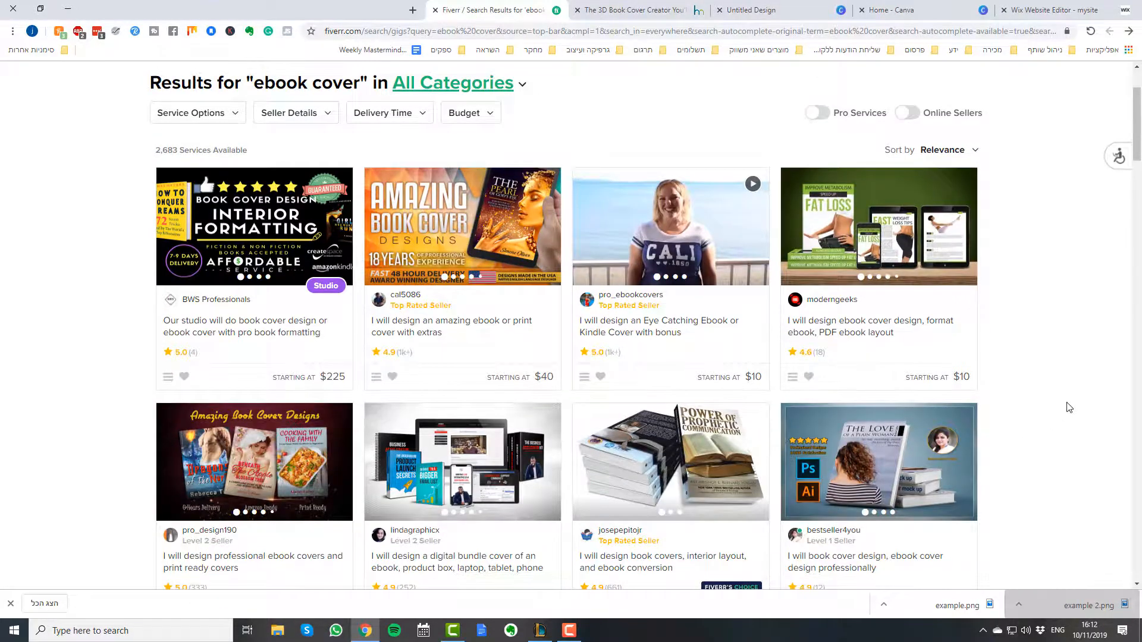
pyautogui.scroll(1, 1062, 416)
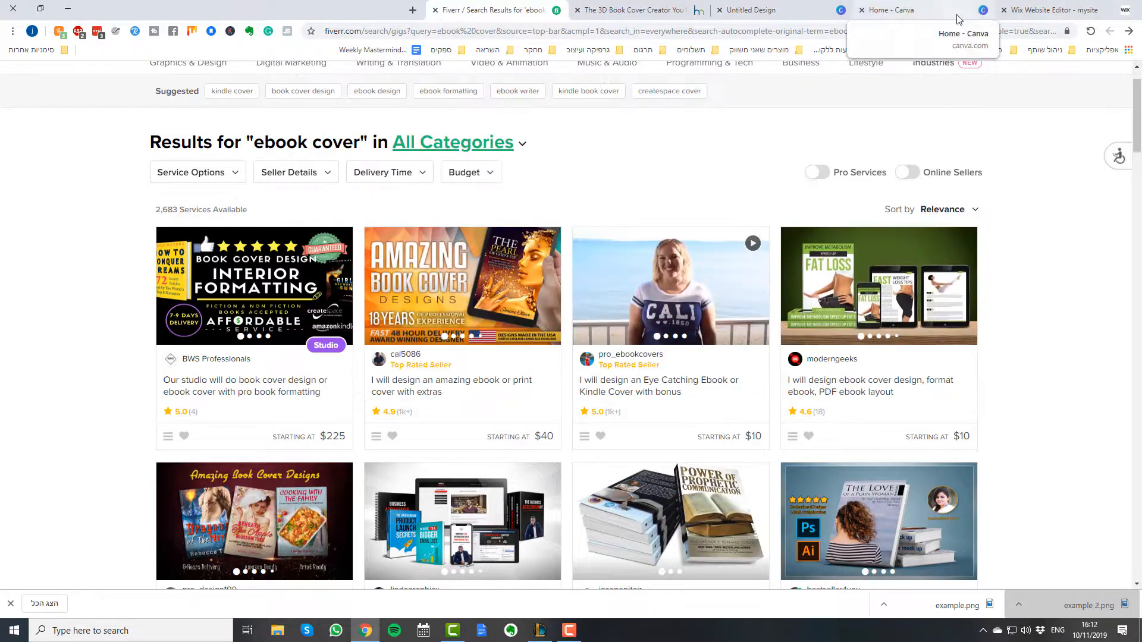
# - Look at the Canva home page, return to the Wix Editor and deselect the book image on the landing page
pyautogui.click(913, 12)
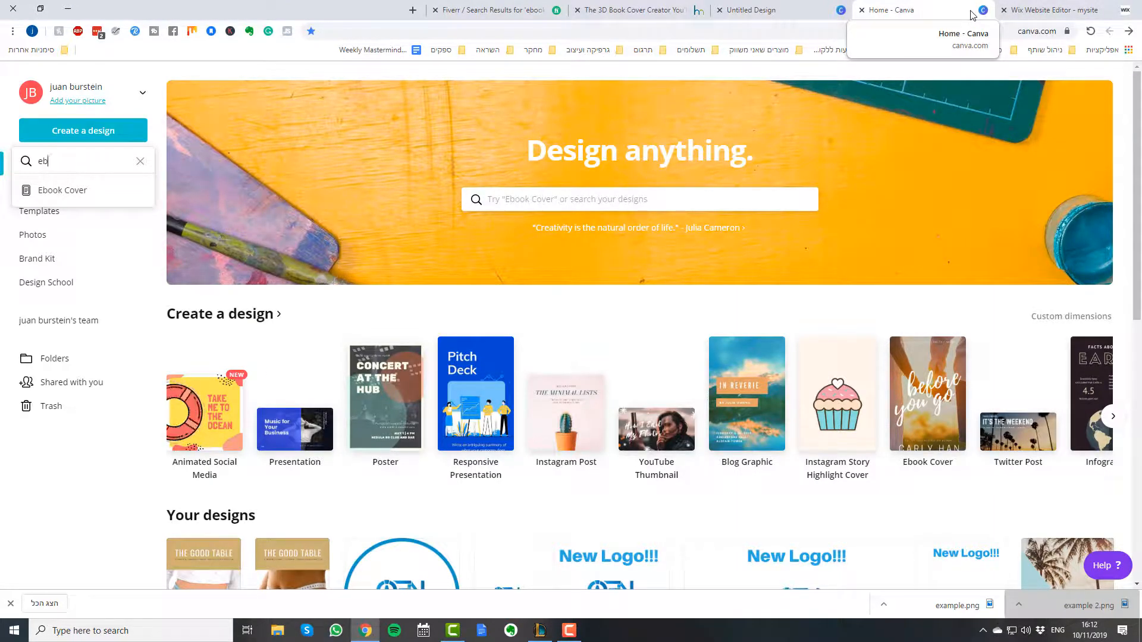
pyautogui.click(1049, 10)
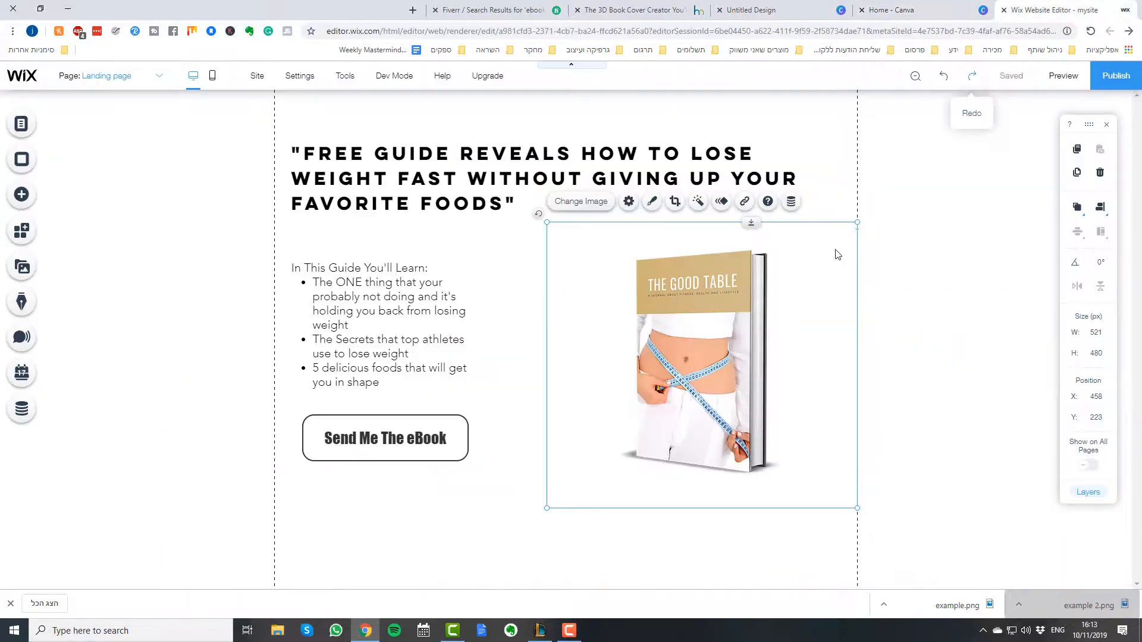
pyautogui.click(882, 185)
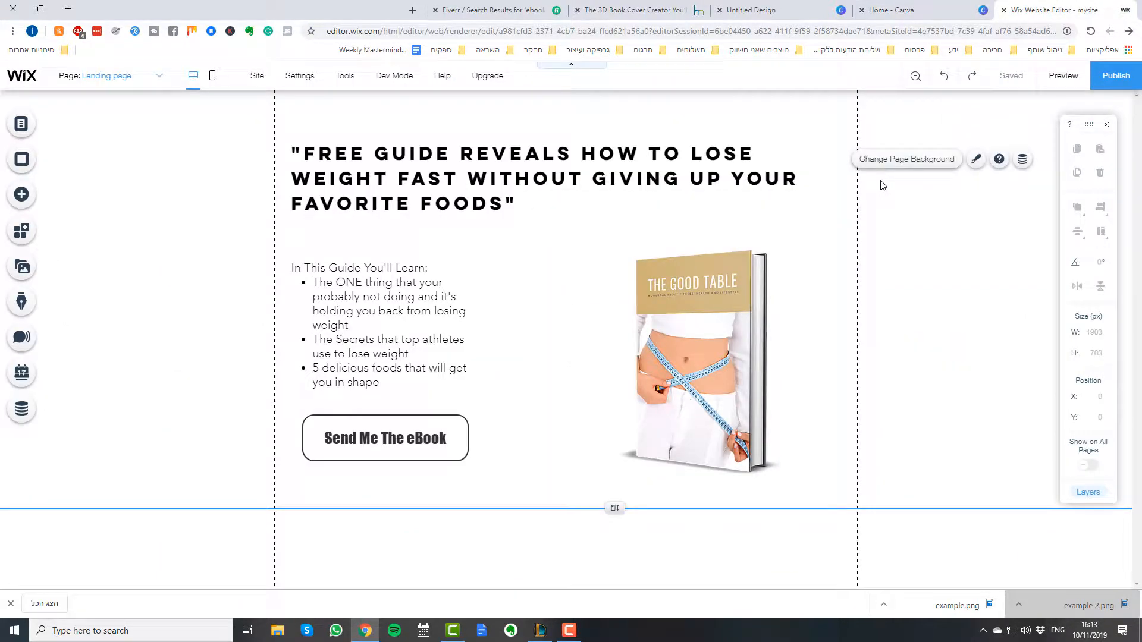